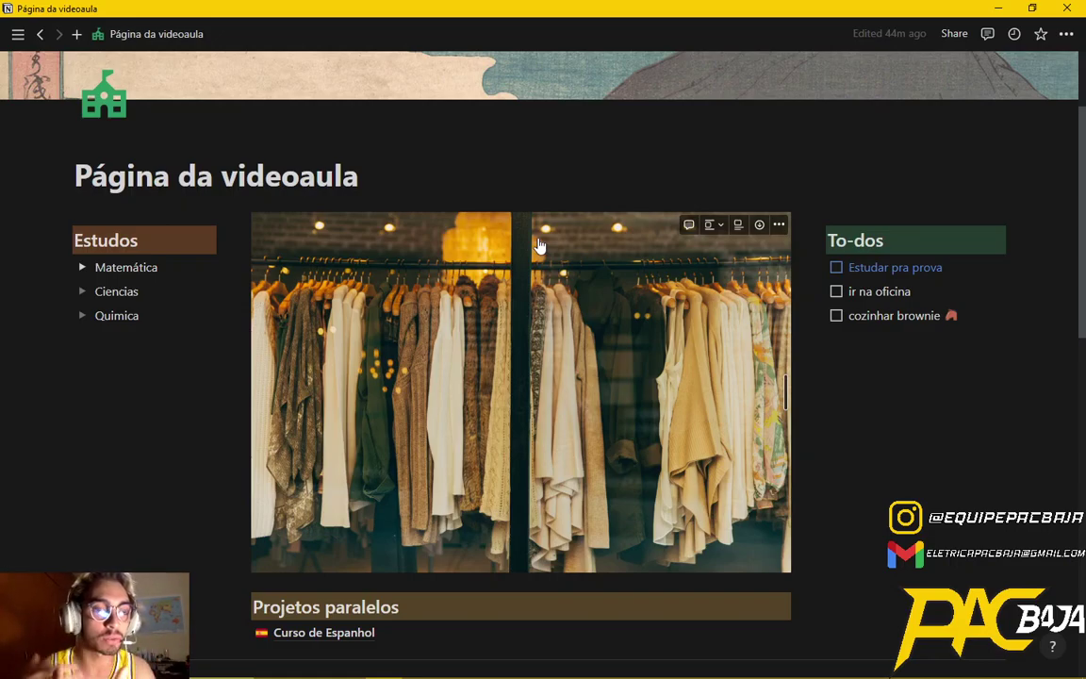
# Look over the Página da videoaula page and the list of available workspaces.
pyautogui.scroll(2, 468, 149)
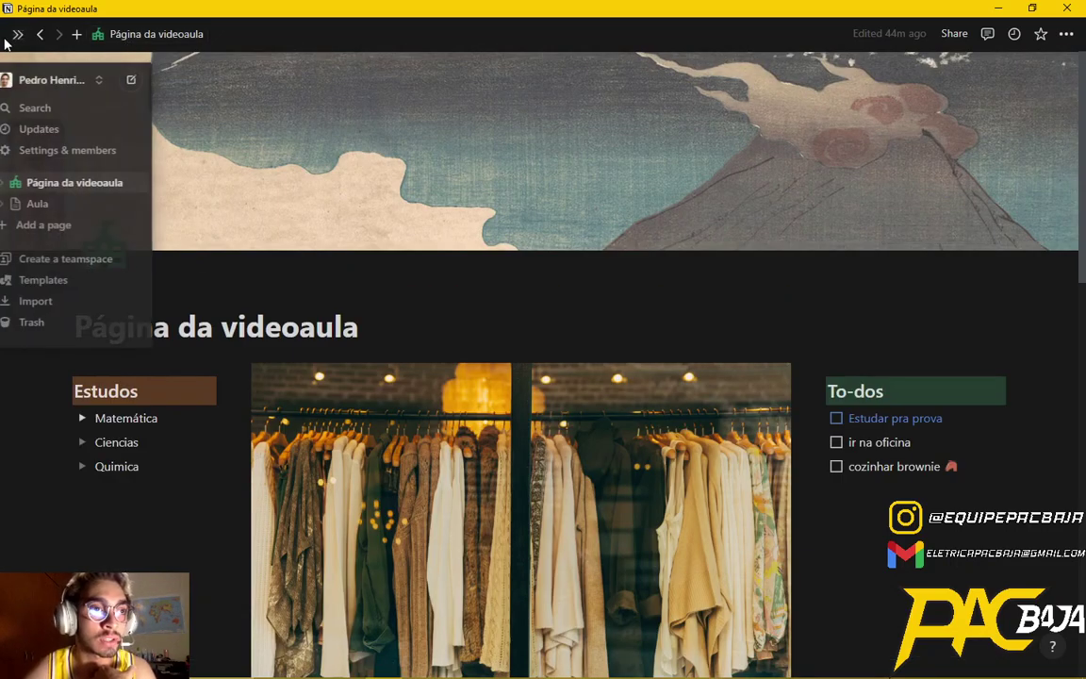
pyautogui.scroll(-6, 509, 243)
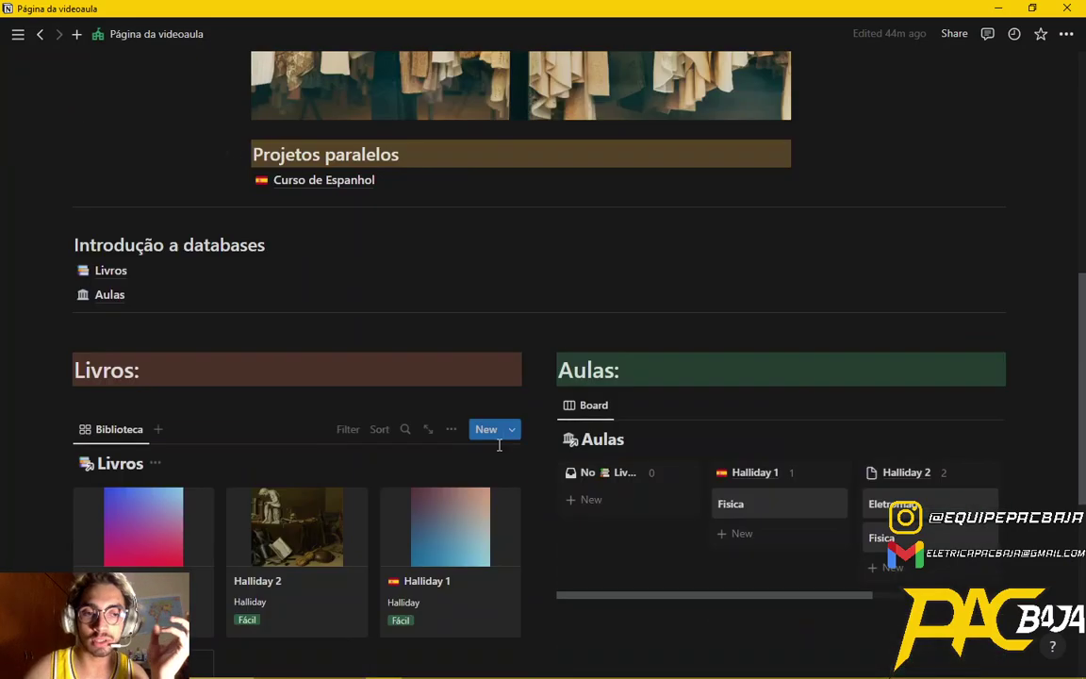
pyautogui.scroll(8, 499, 445)
pyautogui.moveTo(18, 37)
pyautogui.click(65, 80)
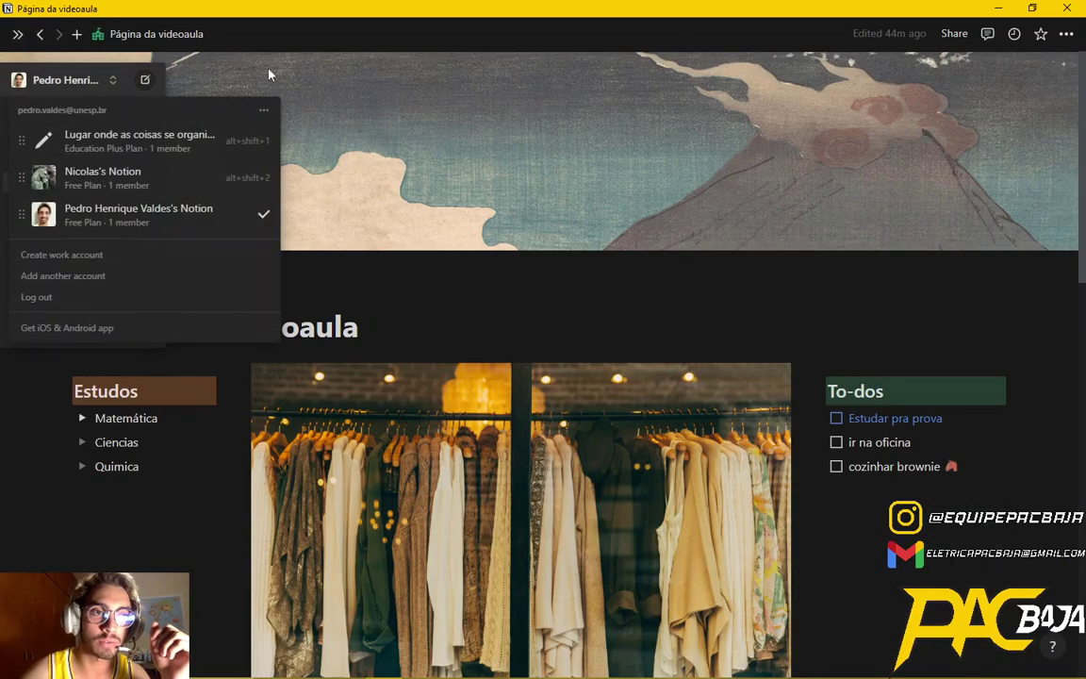
pyautogui.click(321, 67)
pyautogui.moveTo(11, 34)
pyautogui.click(57, 80)
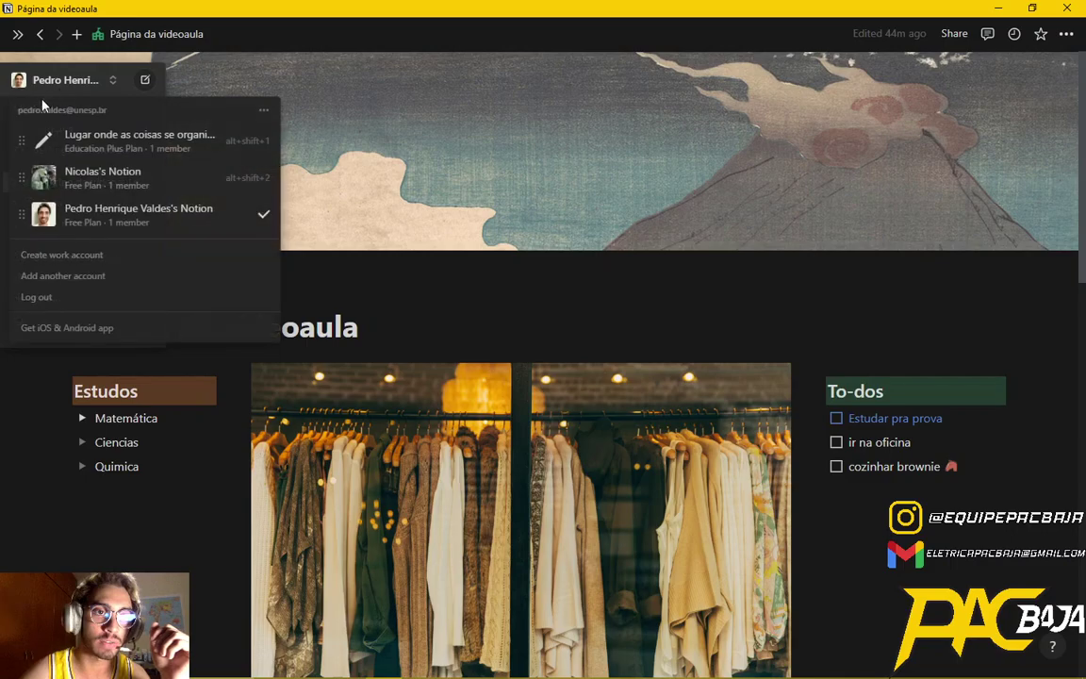
pyautogui.click(328, 90)
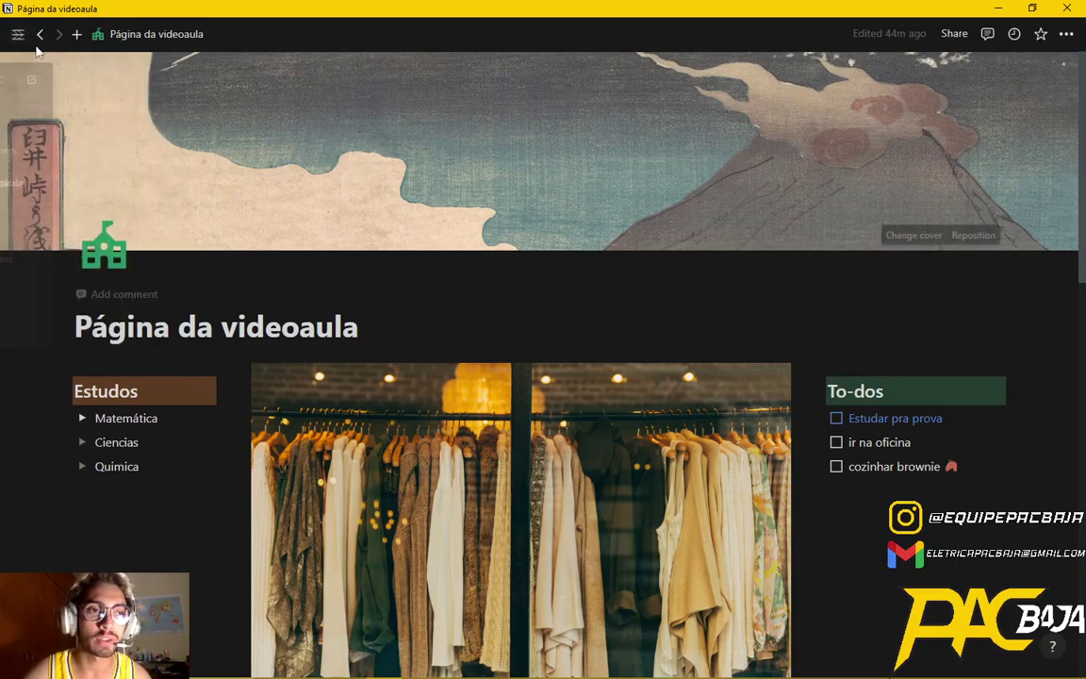
# Switch to the "Lugar onde as coisas se organi..." workspace and open its favorite page Eletrônica.
pyautogui.click(14, 36)
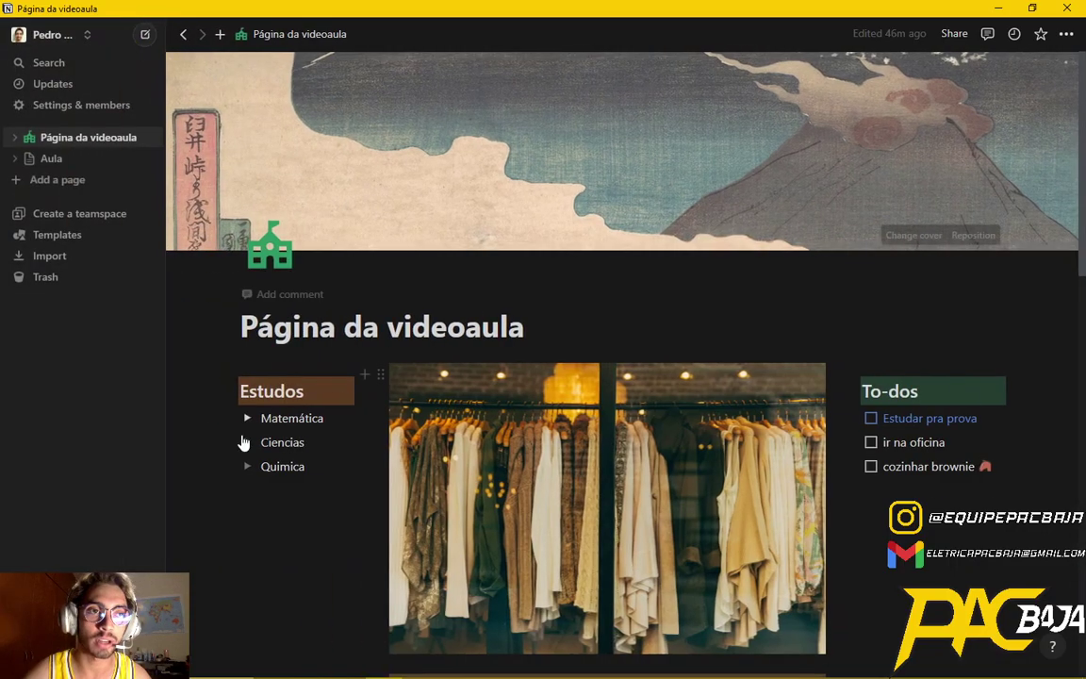
pyautogui.click(69, 39)
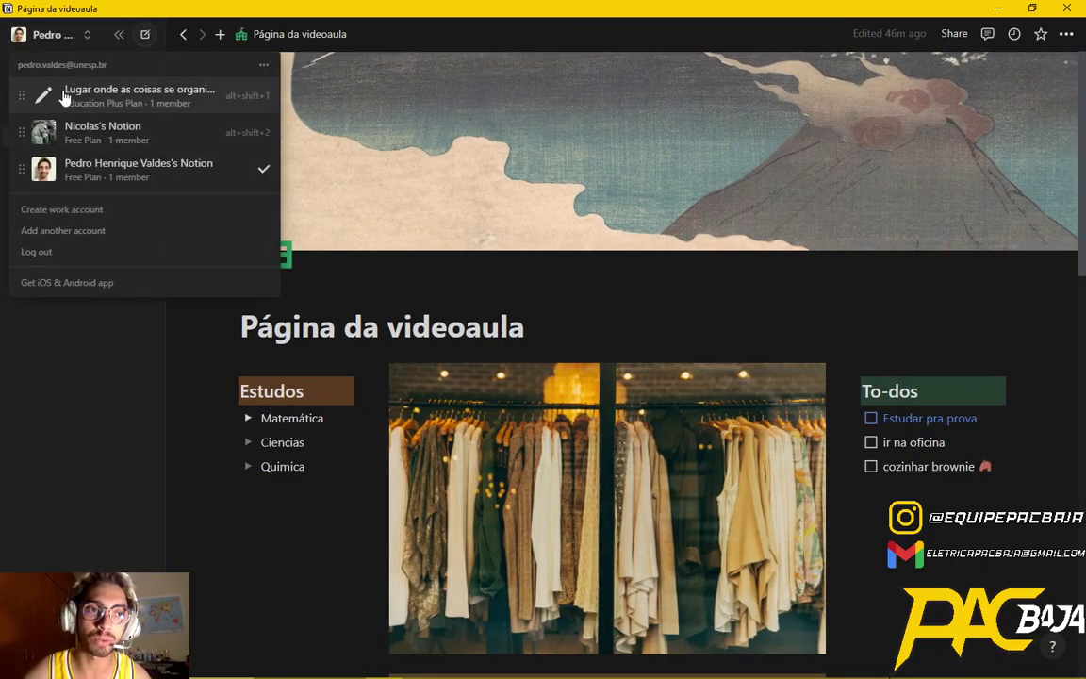
pyautogui.click(176, 95)
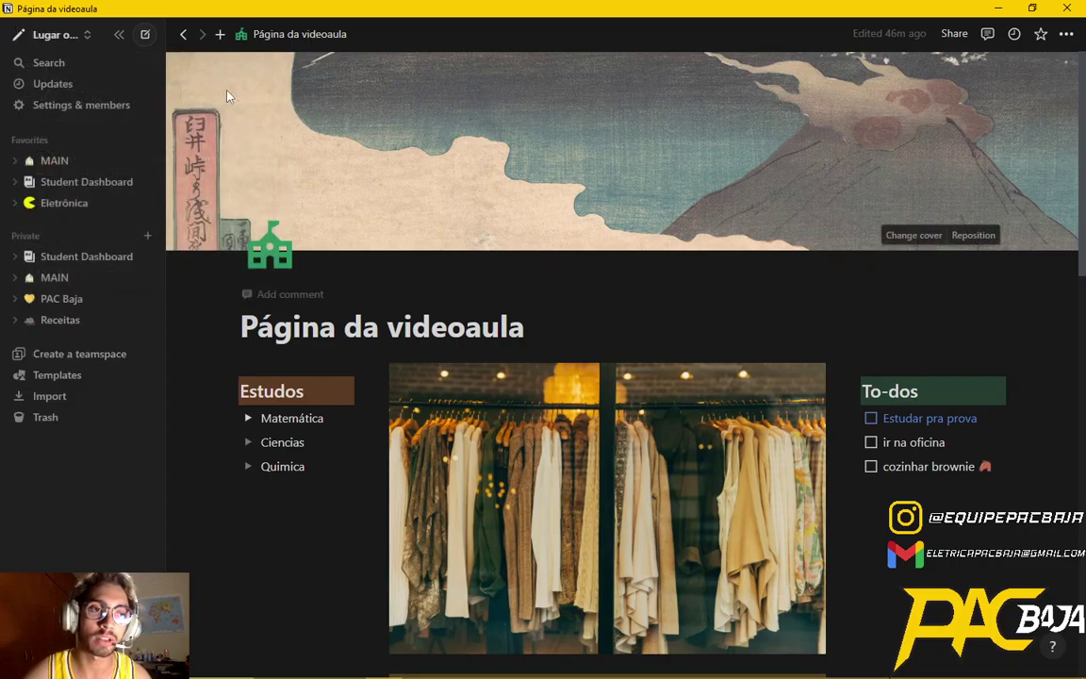
pyautogui.click(79, 204)
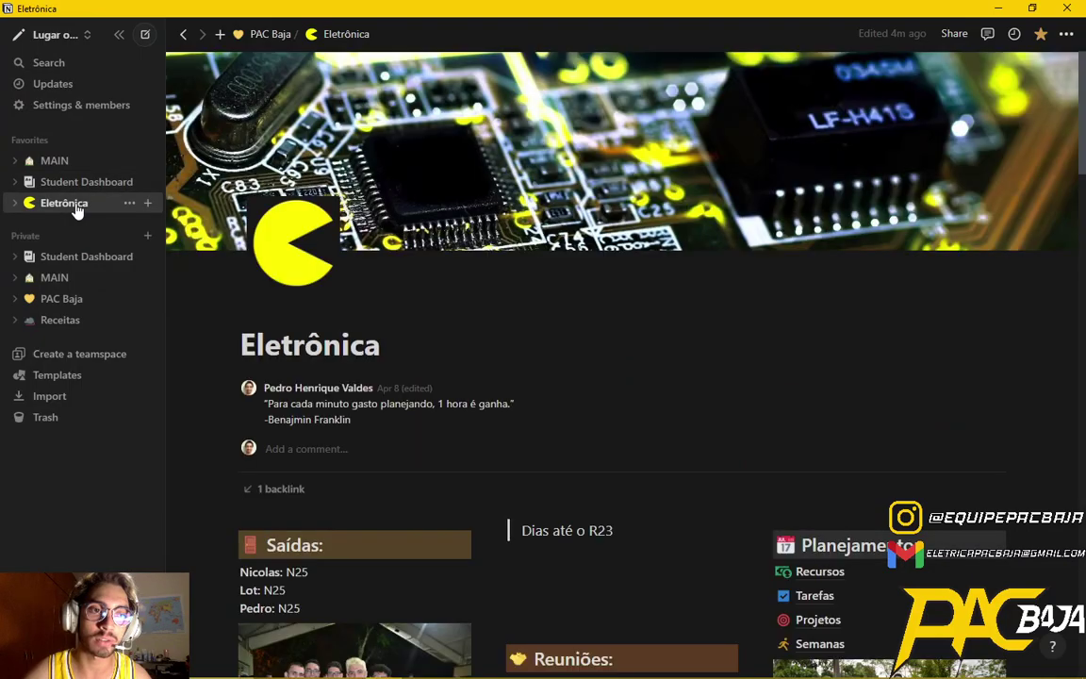
# Hide the sidebar and change the appearance to light mode.
pyautogui.click(119, 35)
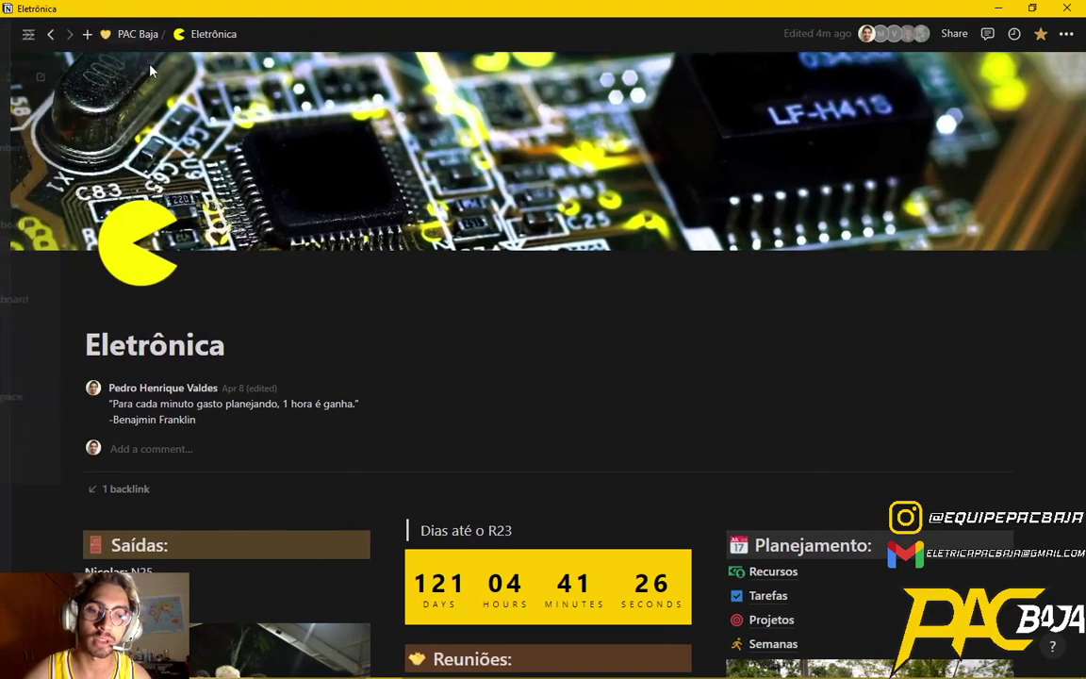
pyautogui.hotkey('ctrl', 'shift', 'l')
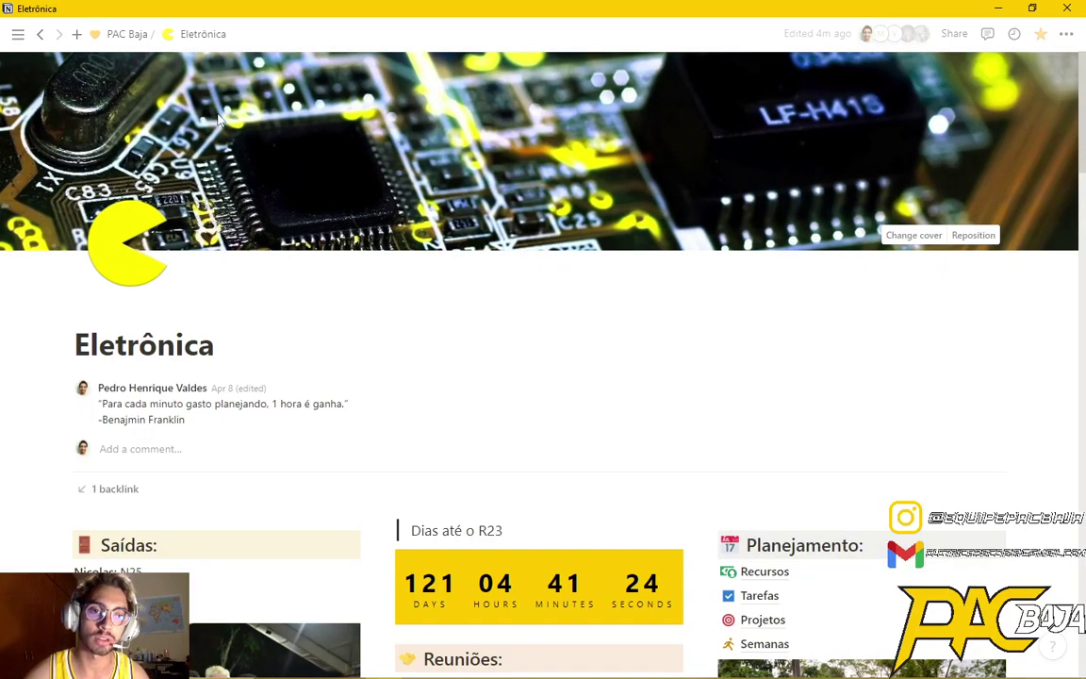
# Review the Saídas, Reuniões, Planejamento and Anotações sections of the Eletrônica page.
pyautogui.scroll(-2, 460, 328)
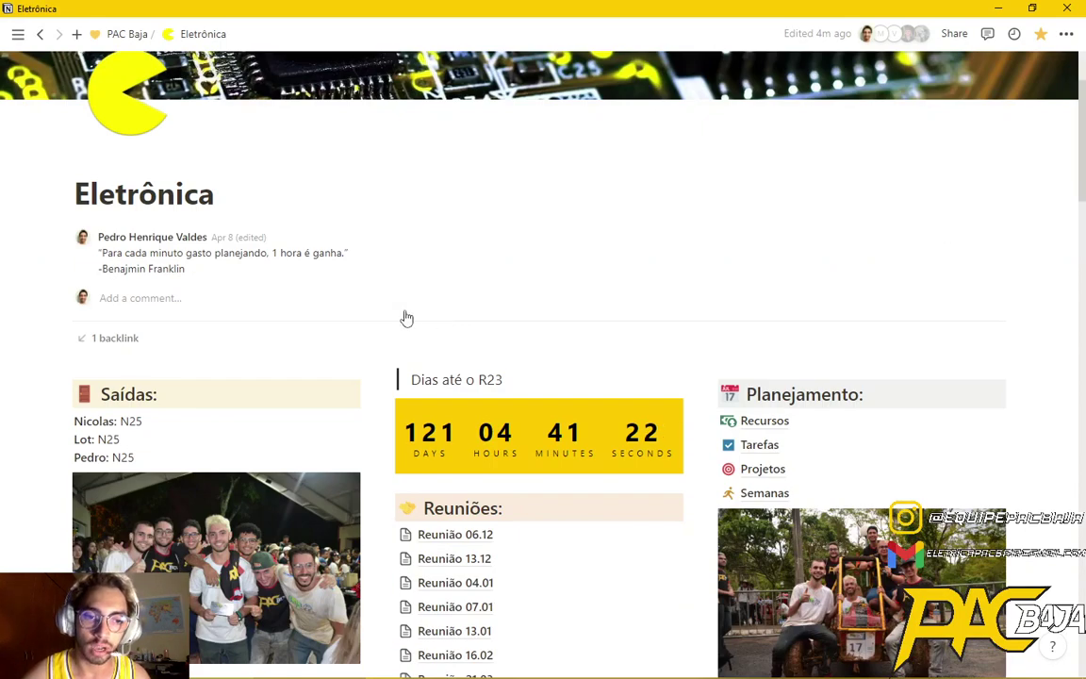
pyautogui.scroll(2, 404, 311)
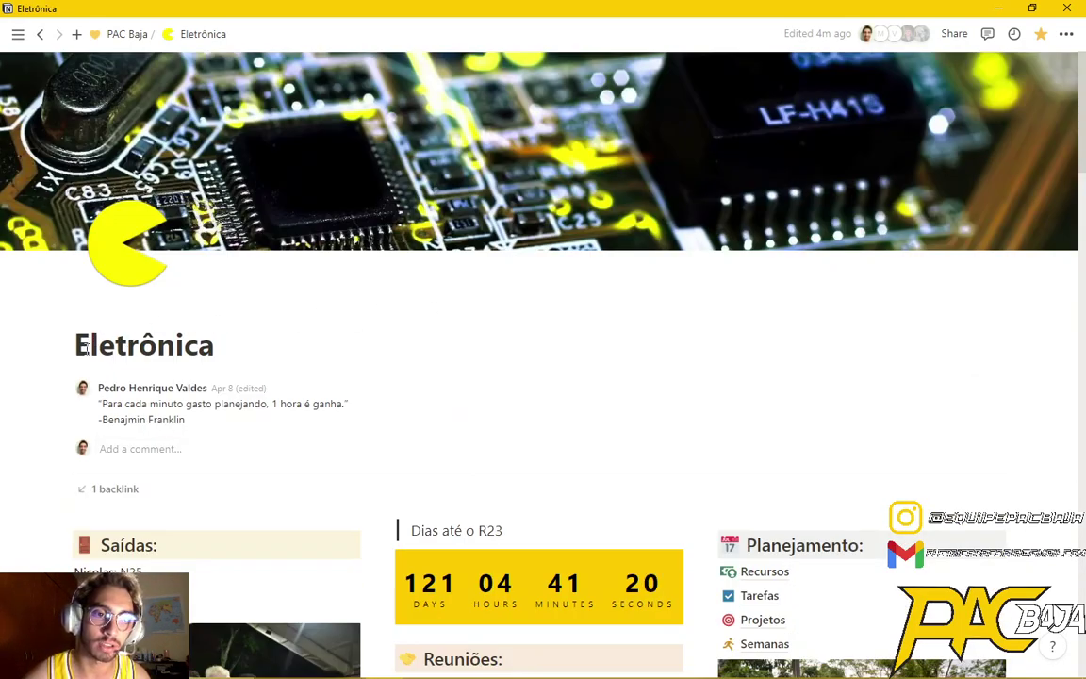
pyautogui.scroll(-2, 479, 310)
pyautogui.scroll(-2, 471, 311)
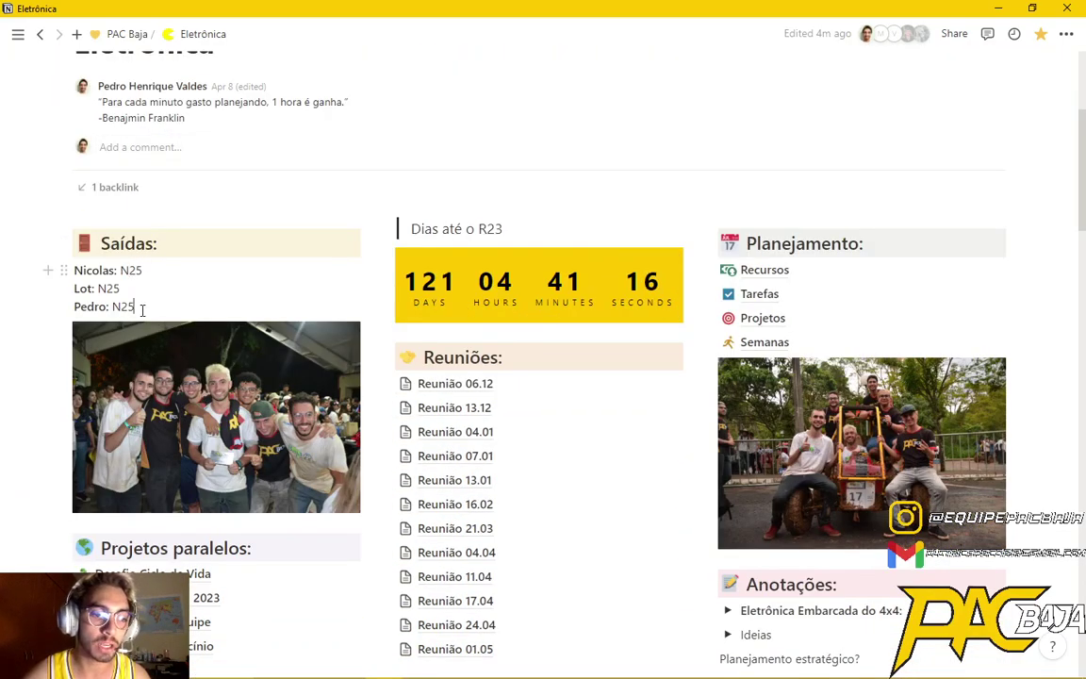
pyautogui.scroll(-3, 252, 347)
pyautogui.scroll(2, 289, 455)
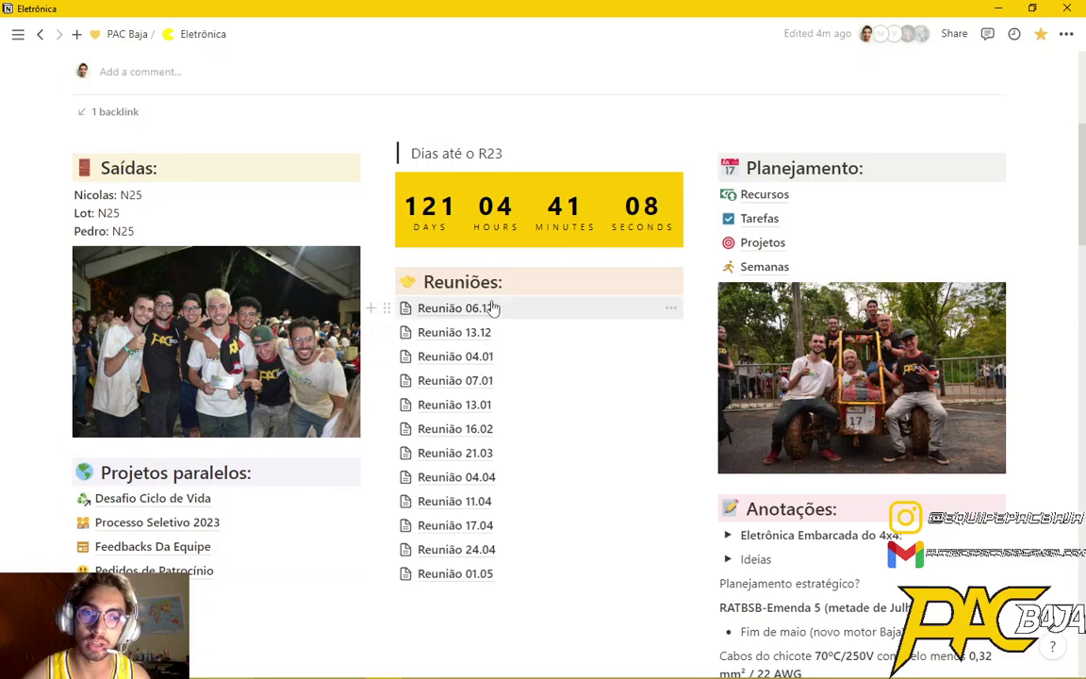
pyautogui.scroll(-3, 858, 418)
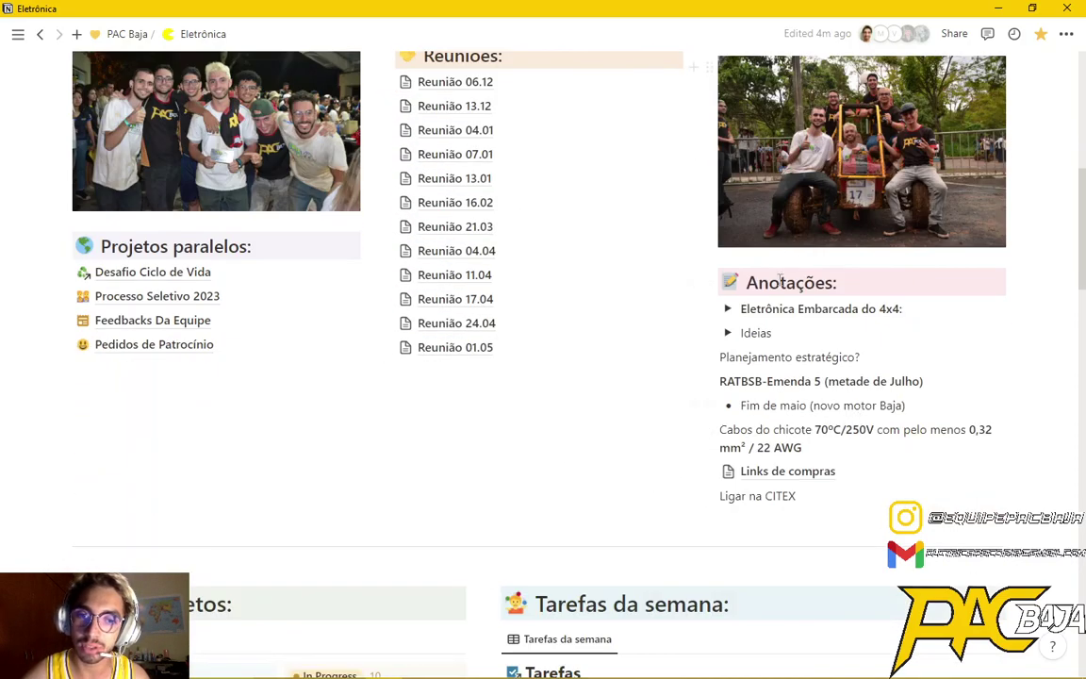
# Examine the "% dos Projetos" board, including its Planning, In Progress and Done columns.
pyautogui.scroll(-6, 777, 324)
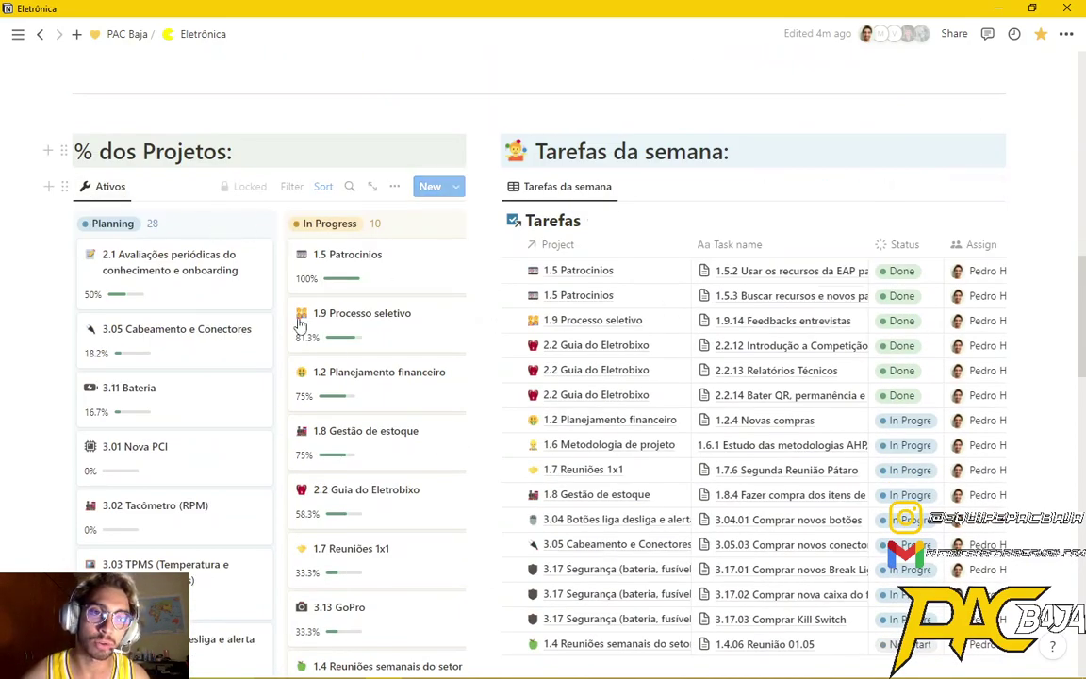
pyautogui.hscroll(5, 321, 355)
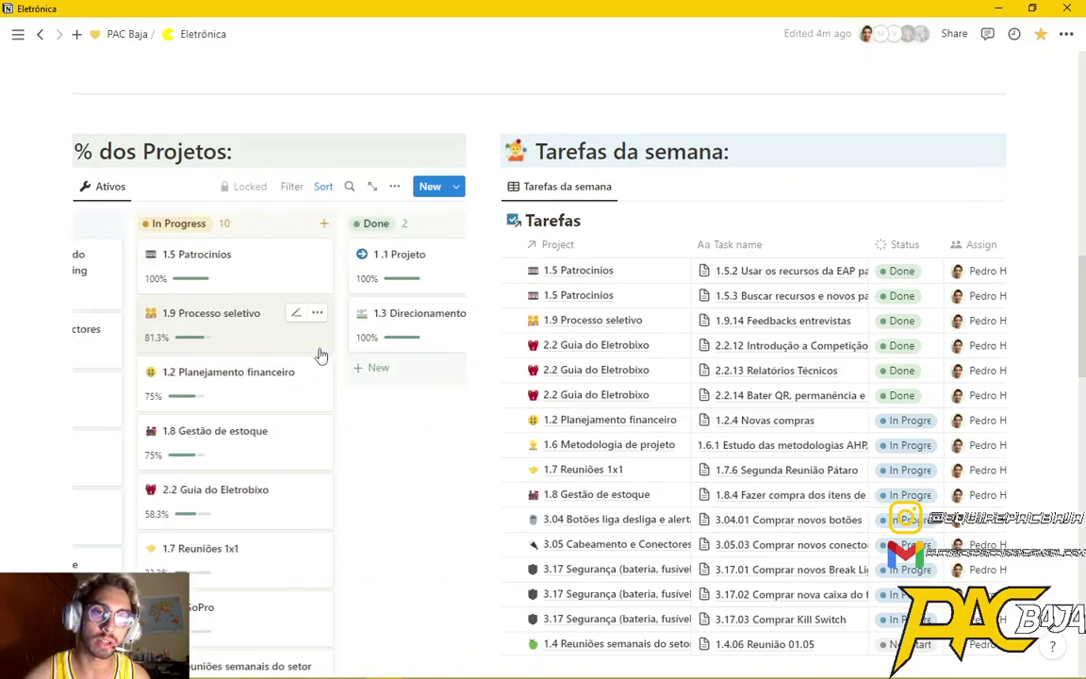
pyautogui.hscroll(-2, 321, 355)
pyautogui.hscroll(-5, 321, 356)
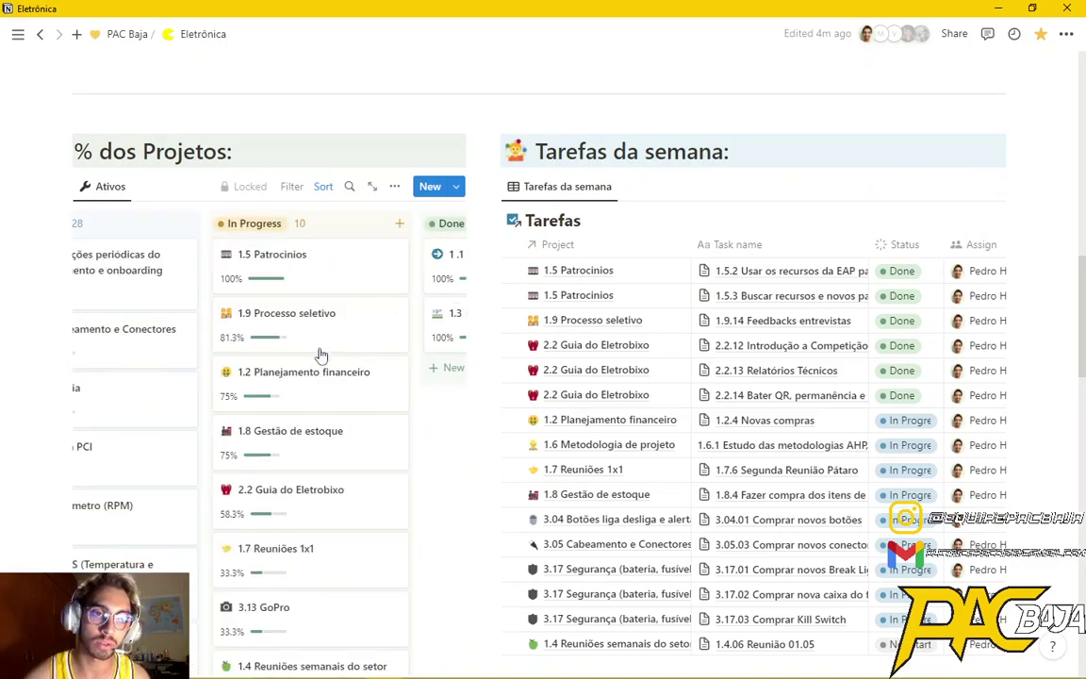
pyautogui.scroll(-5, 371, 395)
pyautogui.scroll(7, 381, 405)
pyautogui.scroll(-2, 584, 421)
# Examine the rows and columns of the "Tarefas da semana" table beside the project board.
pyautogui.scroll(-1, 586, 423)
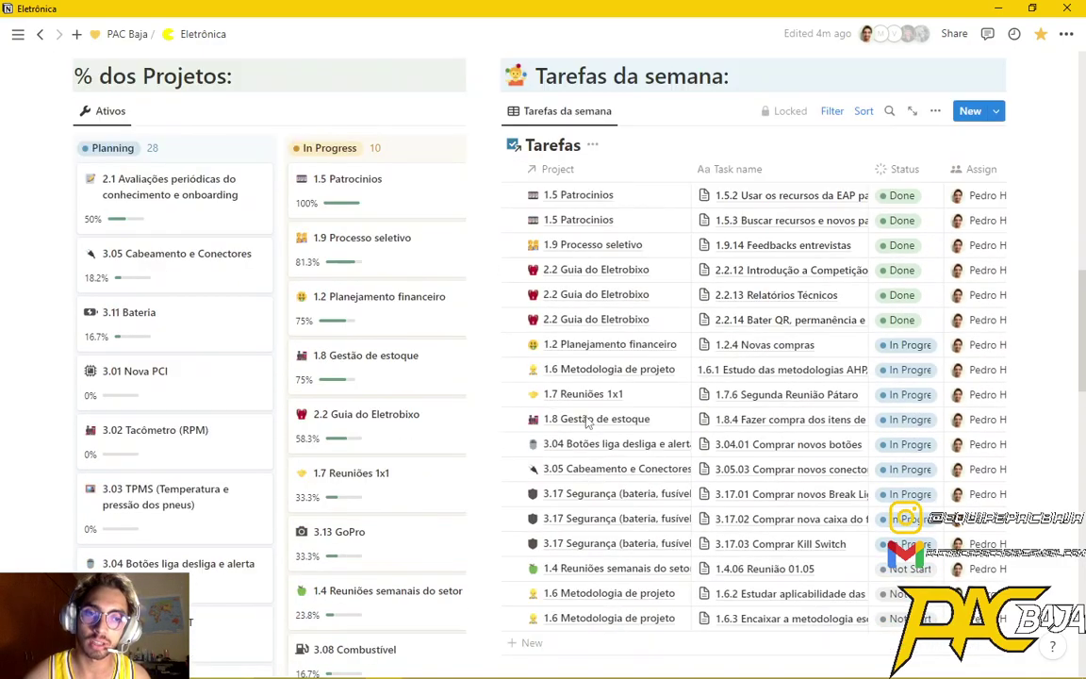
pyautogui.scroll(-2, 612, 462)
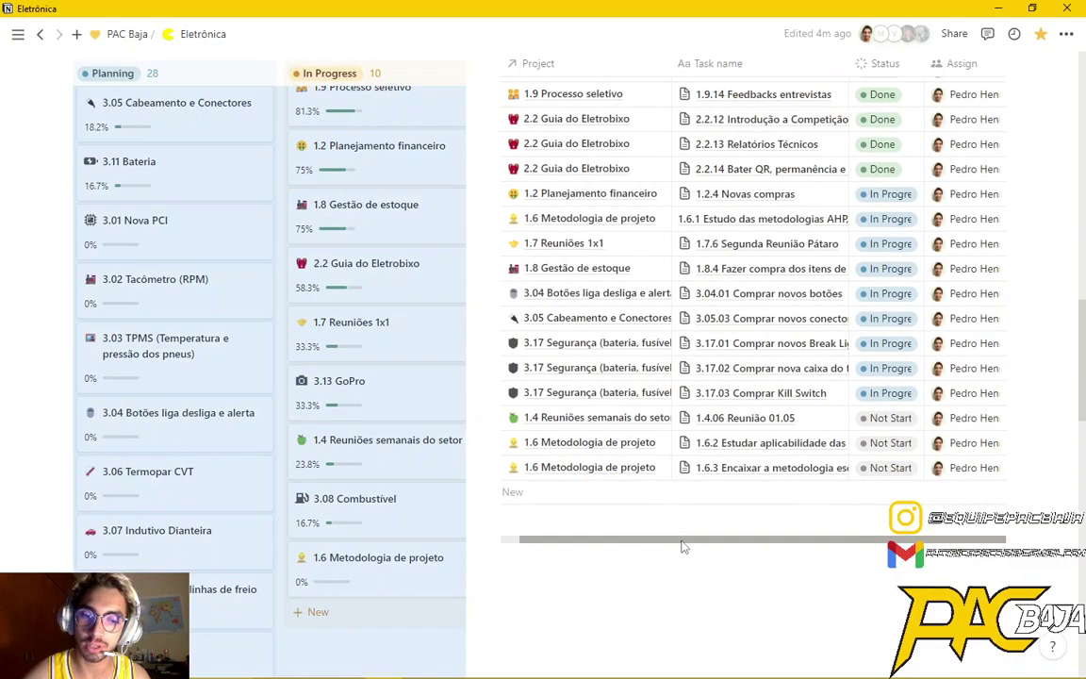
pyautogui.hscroll(1, 773, 543)
pyautogui.hscroll(-1, 773, 543)
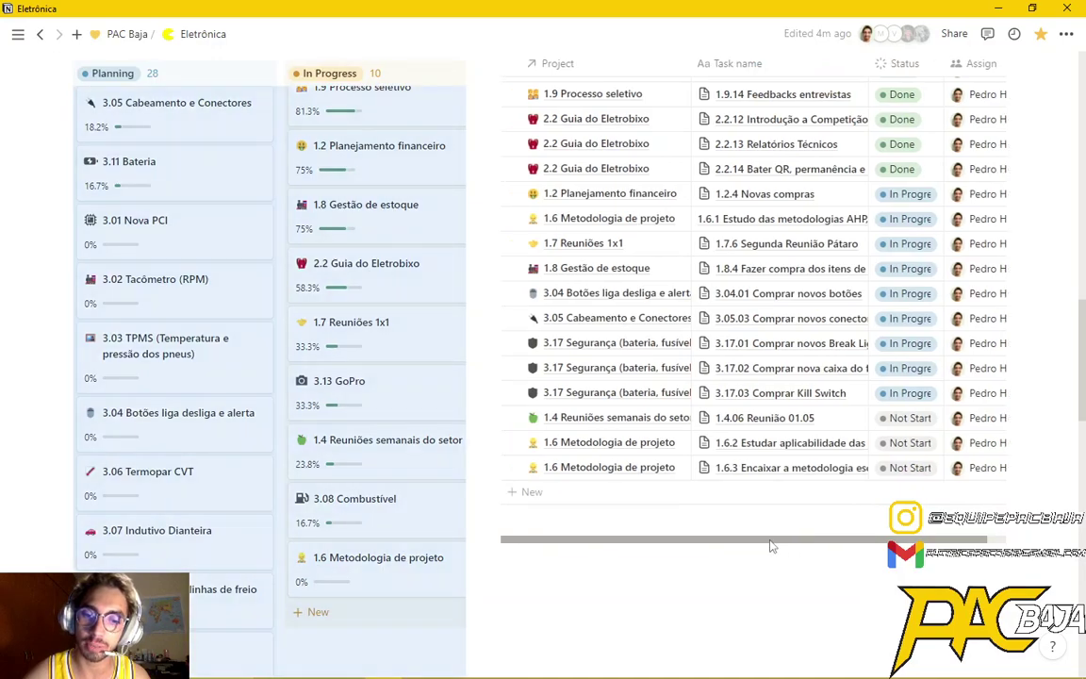
pyautogui.scroll(5, 768, 377)
pyautogui.scroll(-3, 764, 239)
pyautogui.scroll(-1, 649, 327)
pyautogui.scroll(1, 650, 327)
pyautogui.scroll(-2, 836, 553)
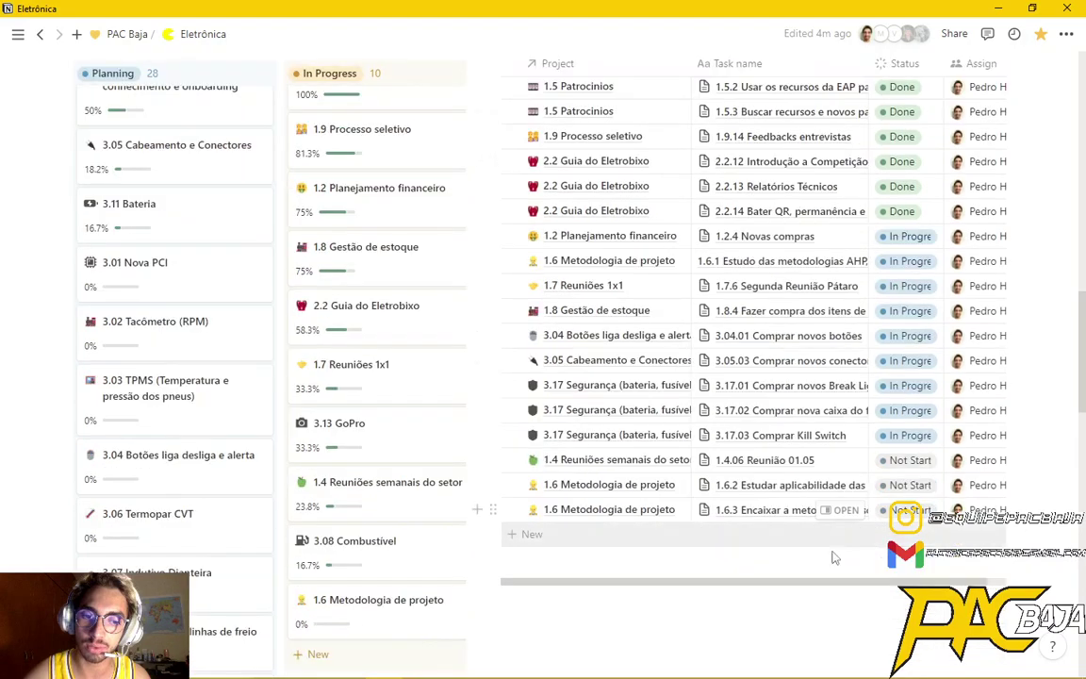
pyautogui.hscroll(1, 824, 582)
pyautogui.hscroll(-1, 829, 566)
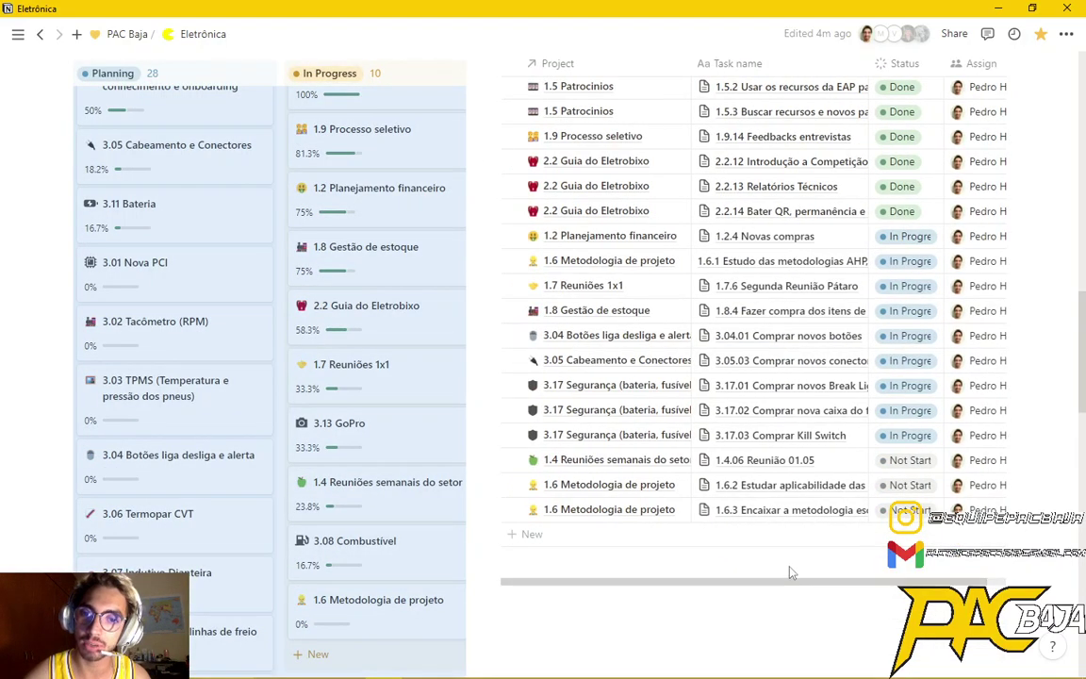
pyautogui.scroll(1, 710, 512)
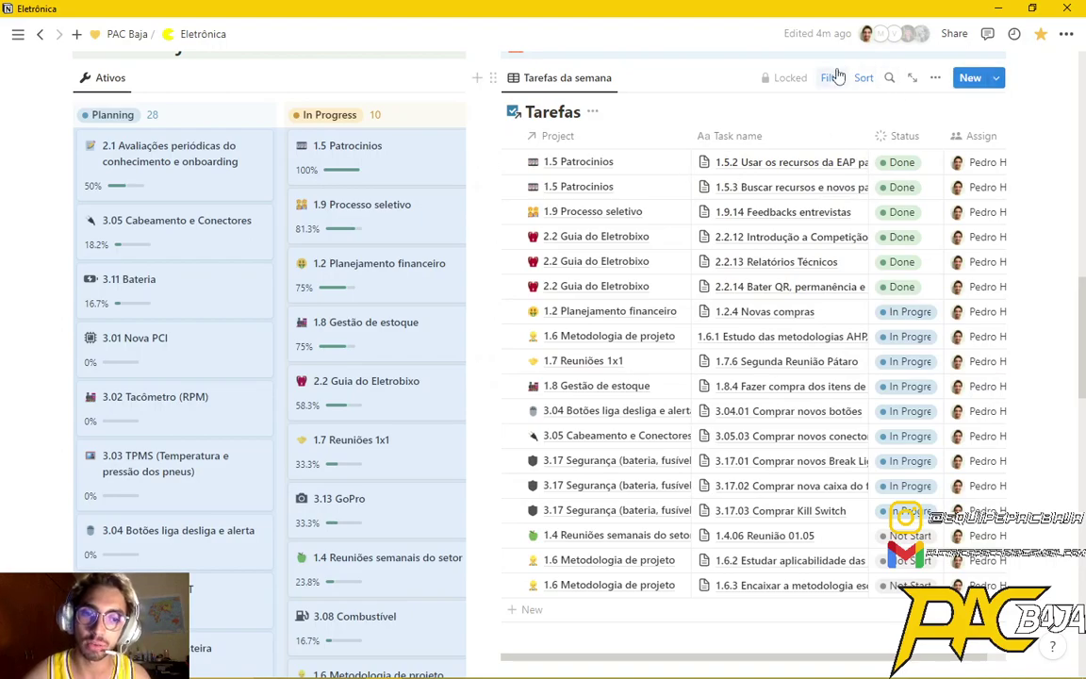
# Expand the "Eletrônica Embarcada do 4x4" toggle under Anotações, read its list and collapse it again.
pyautogui.scroll(10, 606, 320)
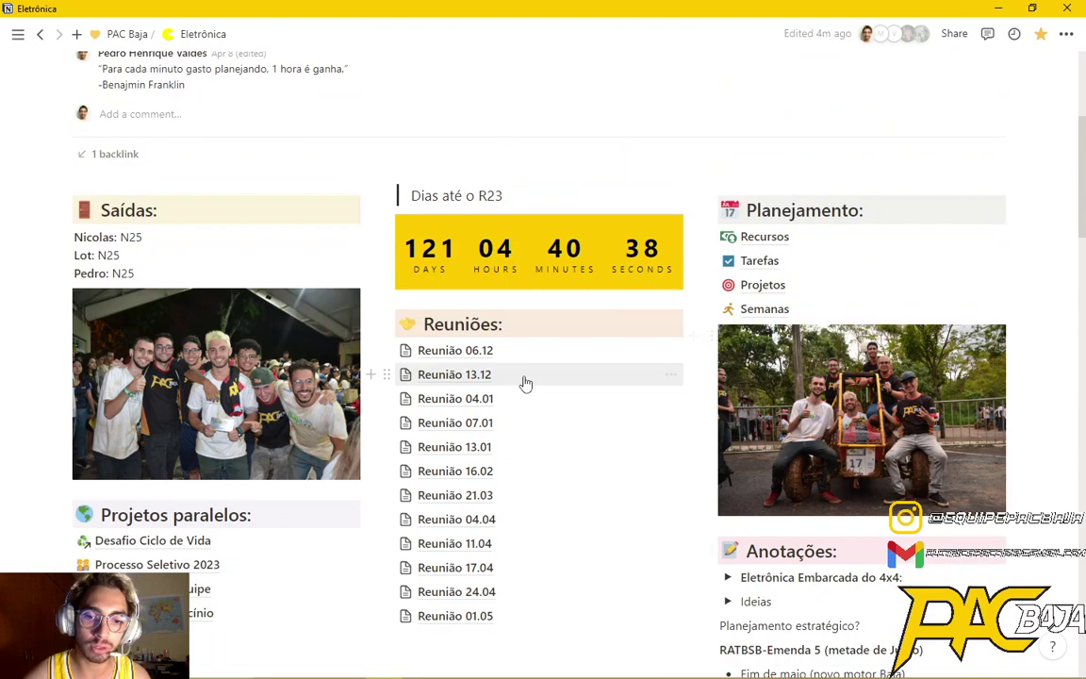
pyautogui.scroll(-3, 525, 383)
pyautogui.click(727, 352)
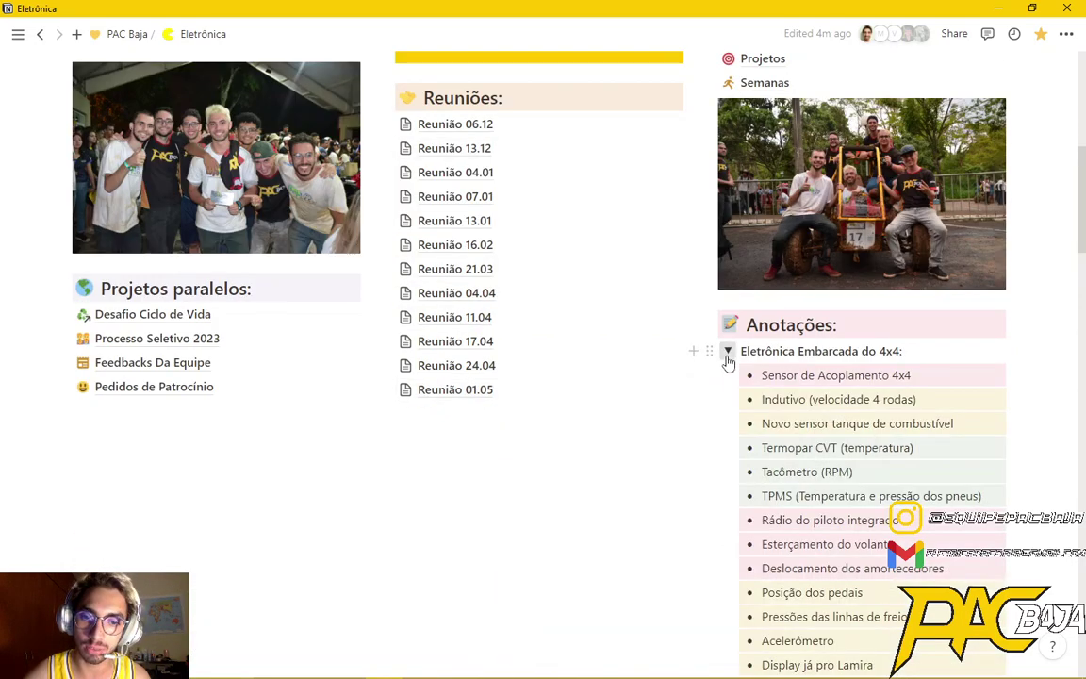
pyautogui.scroll(-3, 726, 358)
pyautogui.scroll(3, 726, 353)
pyautogui.click(727, 352)
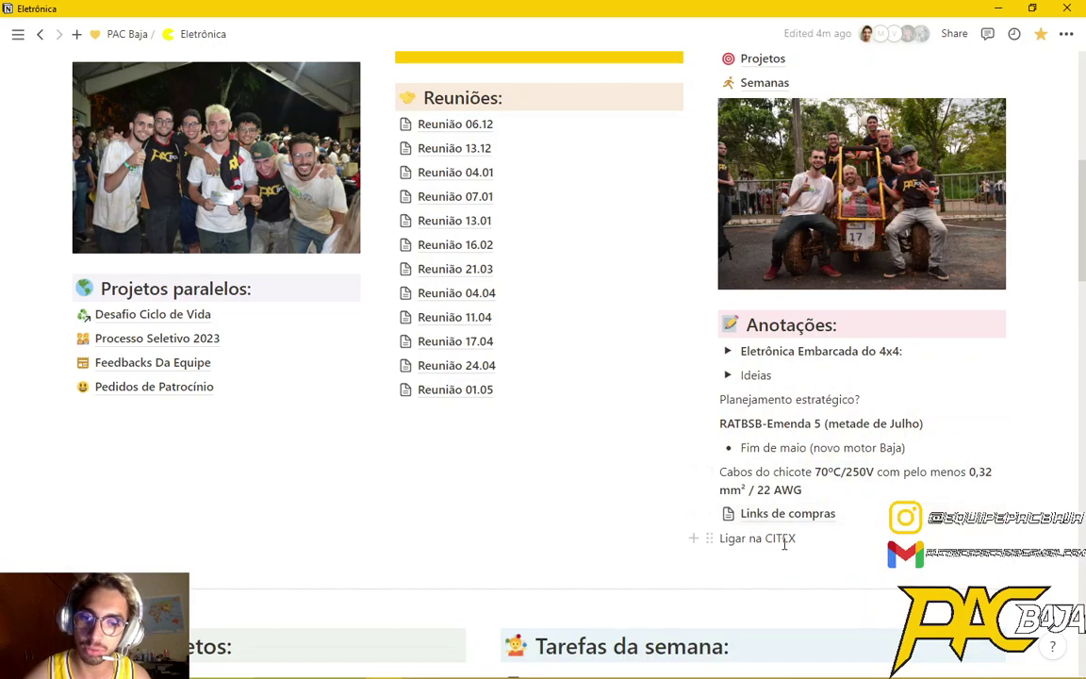
# Delete the "Ligar na CITEX" line at the end of the Anotações section, including its empty block.
pyautogui.moveTo(750, 537); pyautogui.dragTo(681, 538)
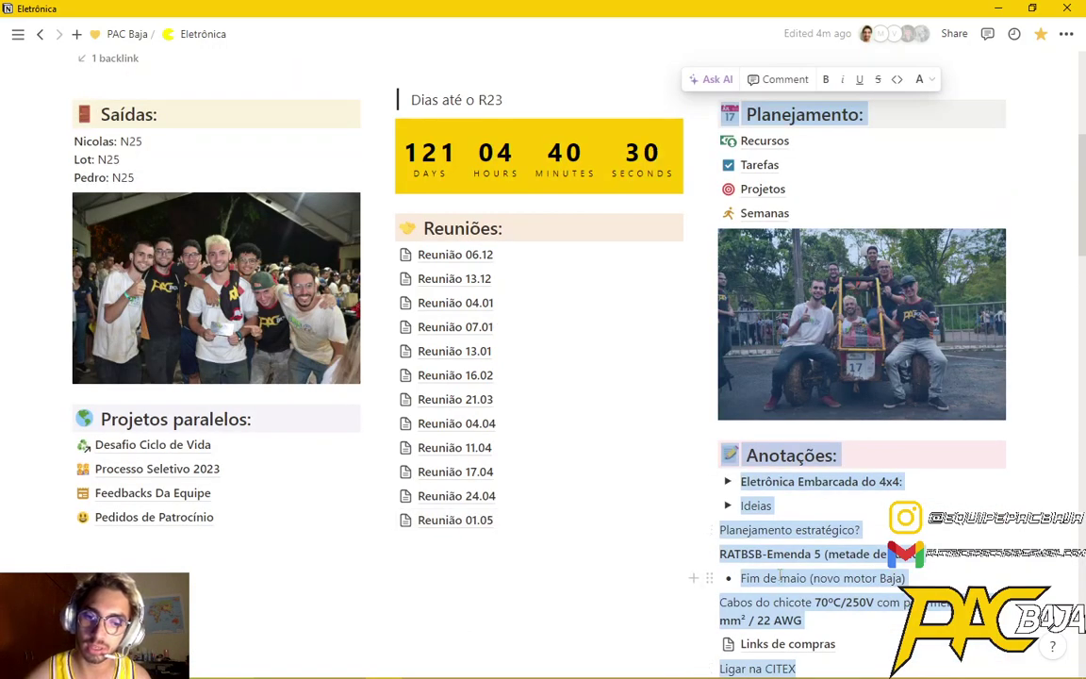
pyautogui.scroll(-3, 780, 575)
pyautogui.click(797, 477)
pyautogui.moveTo(800, 447); pyautogui.dragTo(720, 444)
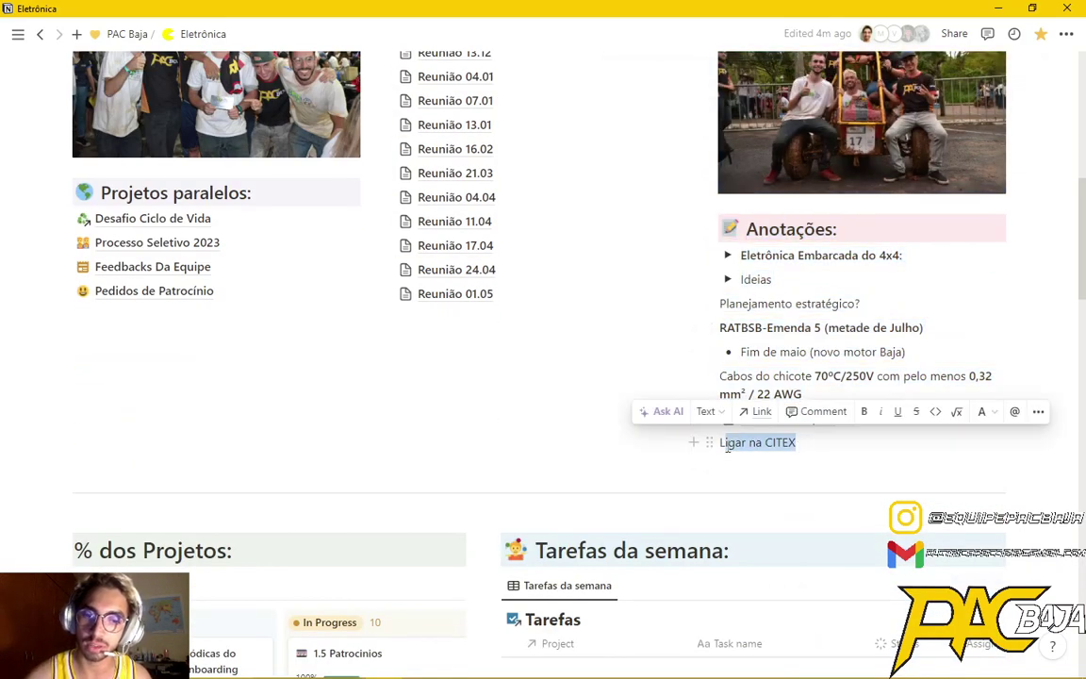
pyautogui.press('BackSpace')
pyautogui.press('BackSpace')
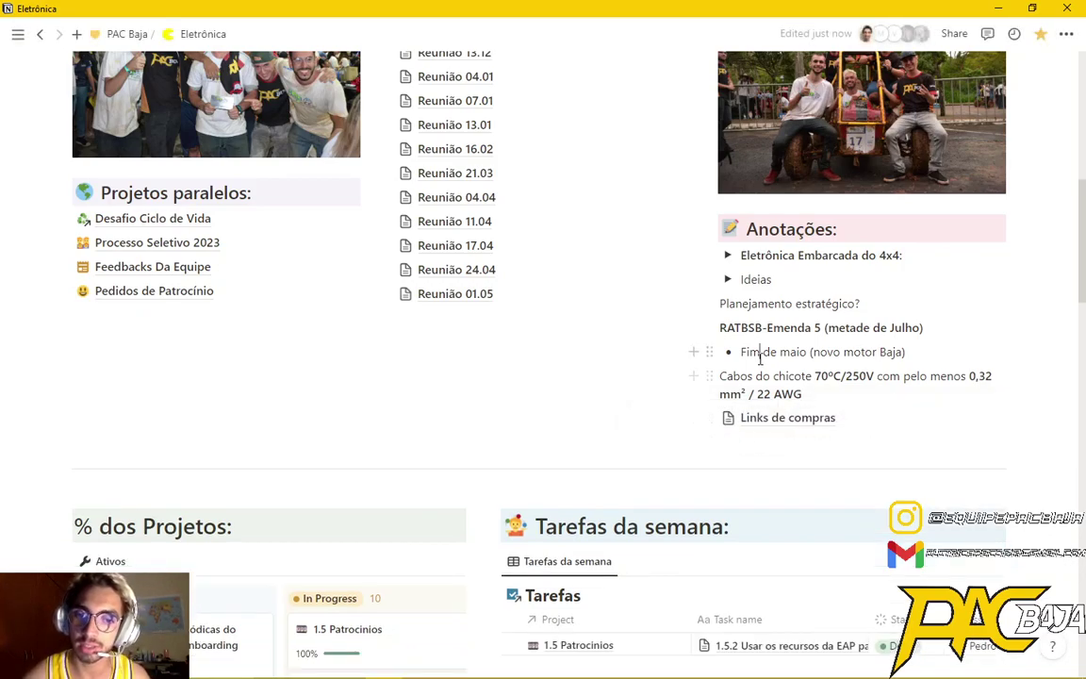
# Review the "Dias até o R23" countdown and the list of meeting pages under Reuniões.
pyautogui.scroll(3, 759, 377)
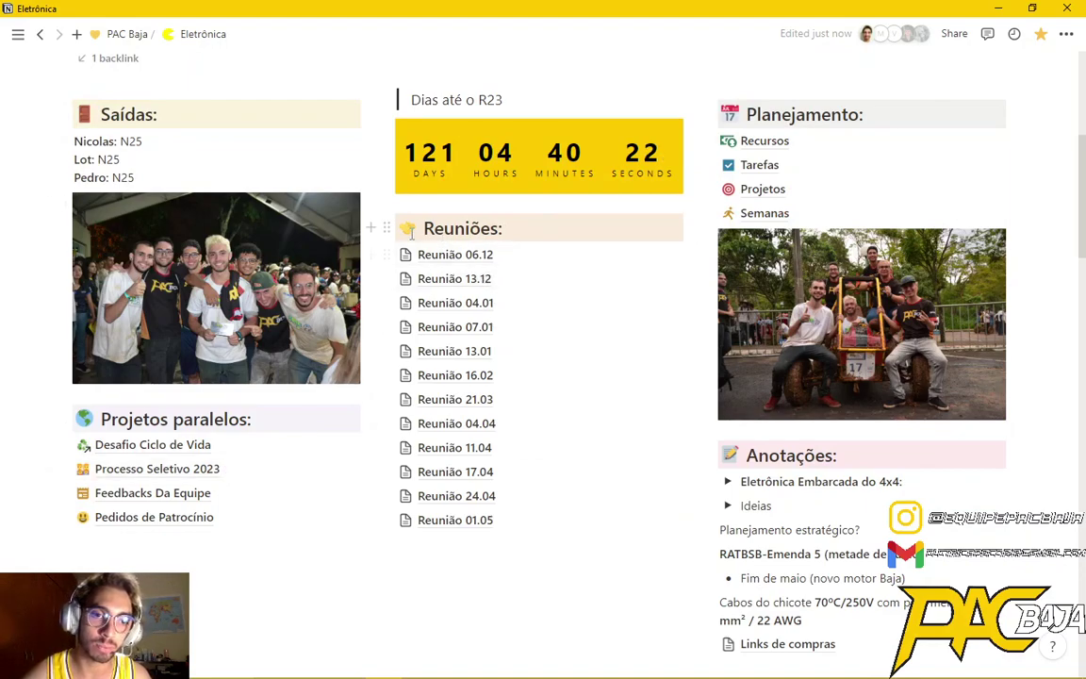
pyautogui.scroll(3, 443, 236)
pyautogui.scroll(-3, 415, 262)
pyautogui.scroll(2, 472, 310)
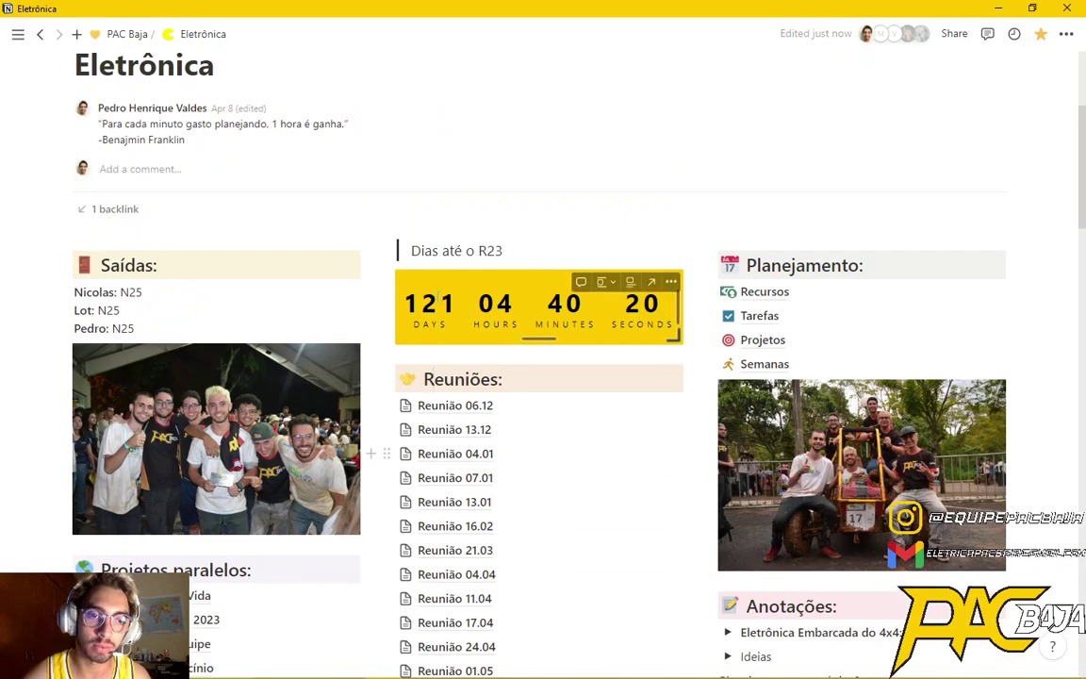
pyautogui.scroll(-1, 476, 248)
pyautogui.moveTo(450, 174); pyautogui.dragTo(512, 174)
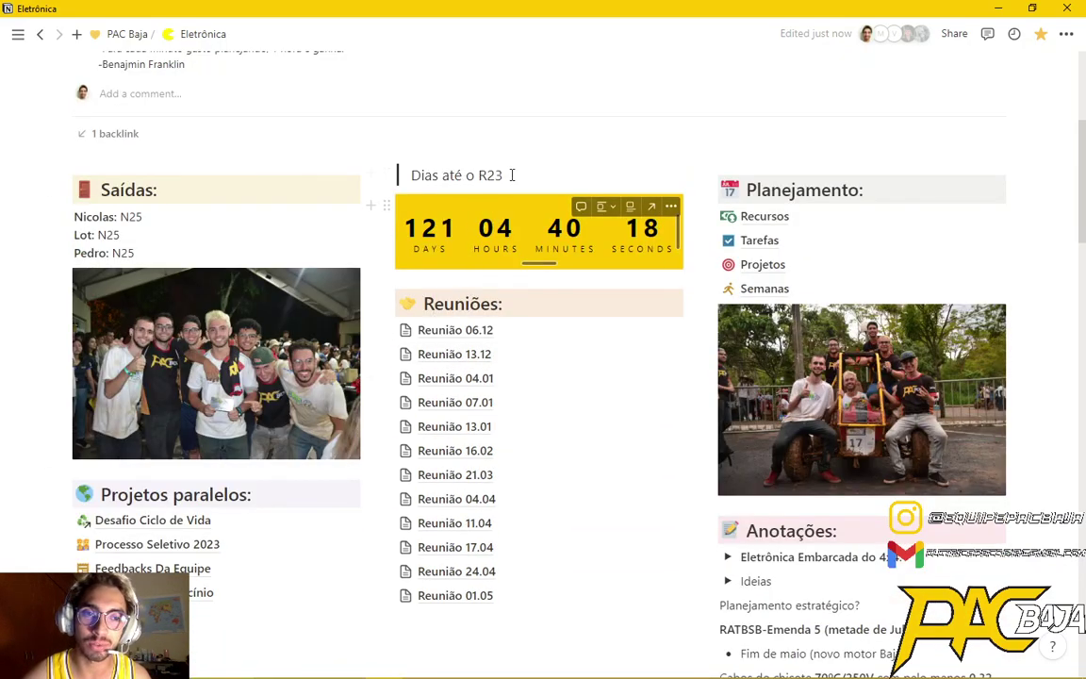
pyautogui.scroll(3, 364, 351)
pyautogui.scroll(-3, 374, 353)
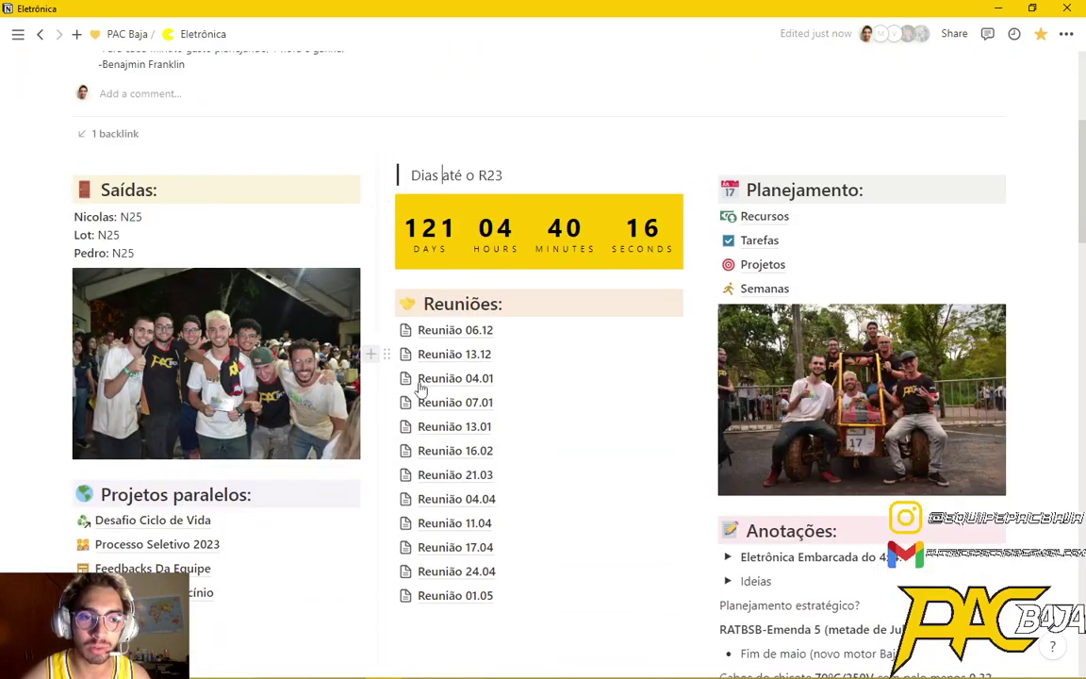
# Open the "Reunião 04.04" page from the Reuniões list and look over its Pauta checklist.
pyautogui.scroll(-2, 521, 368)
pyautogui.moveTo(515, 155); pyautogui.dragTo(441, 157)
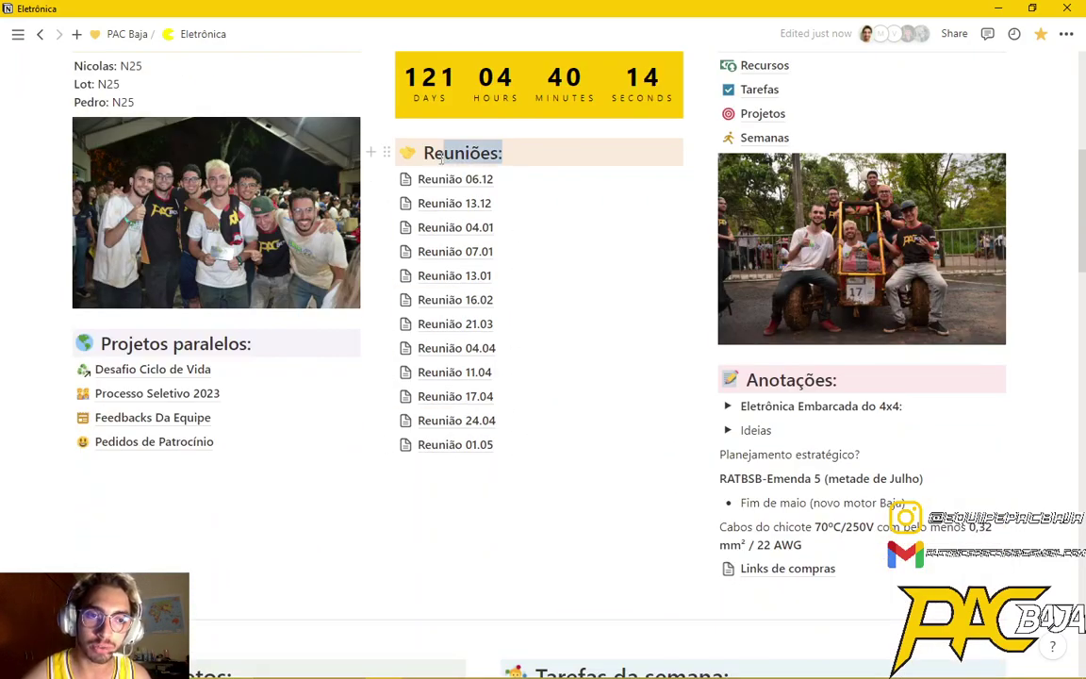
pyautogui.click(485, 558)
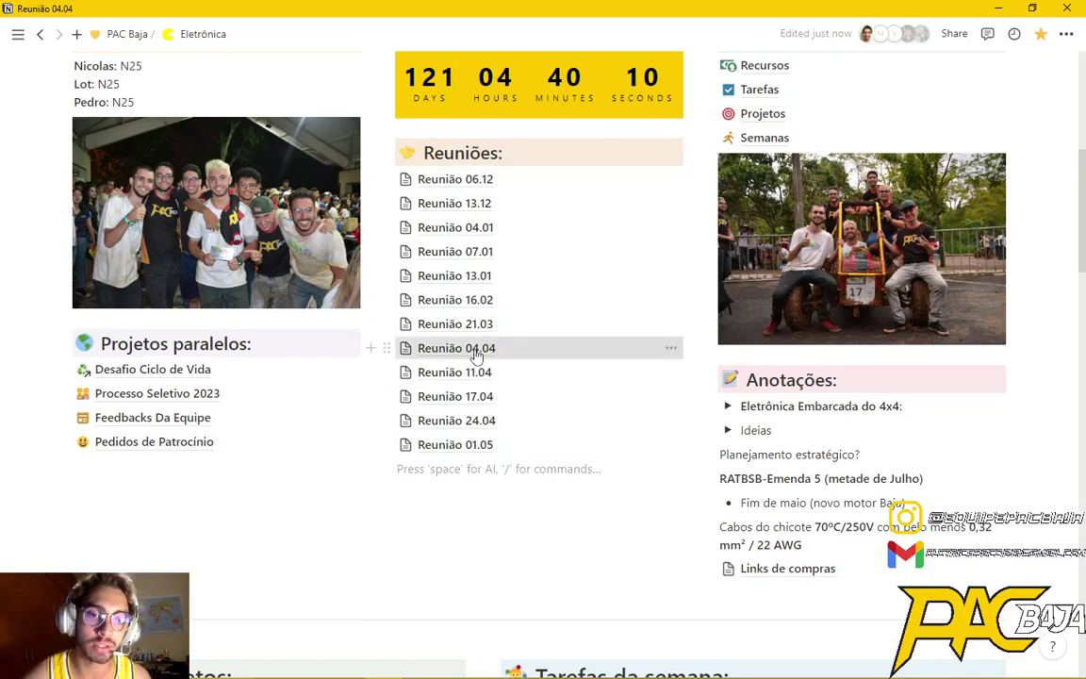
pyautogui.click(476, 348)
pyautogui.scroll(-4, 476, 349)
pyautogui.scroll(3, 433, 325)
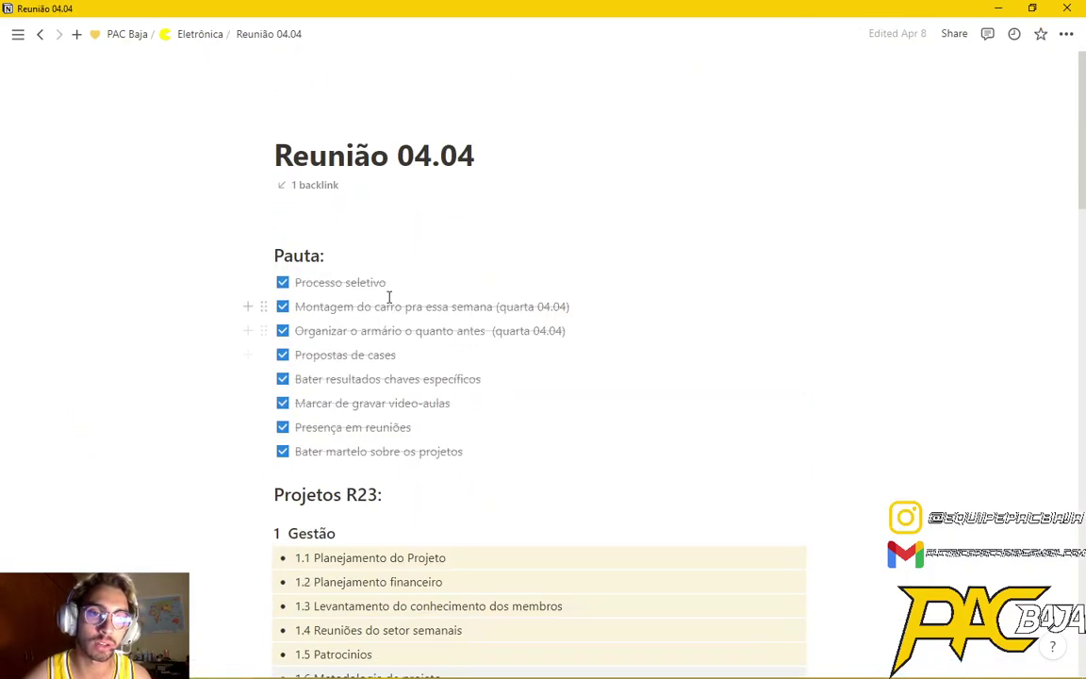
# Review the "Projetos R23" list on the meeting page through the Lamira section, and return to the Eletrônica page.
pyautogui.scroll(-20, 432, 353)
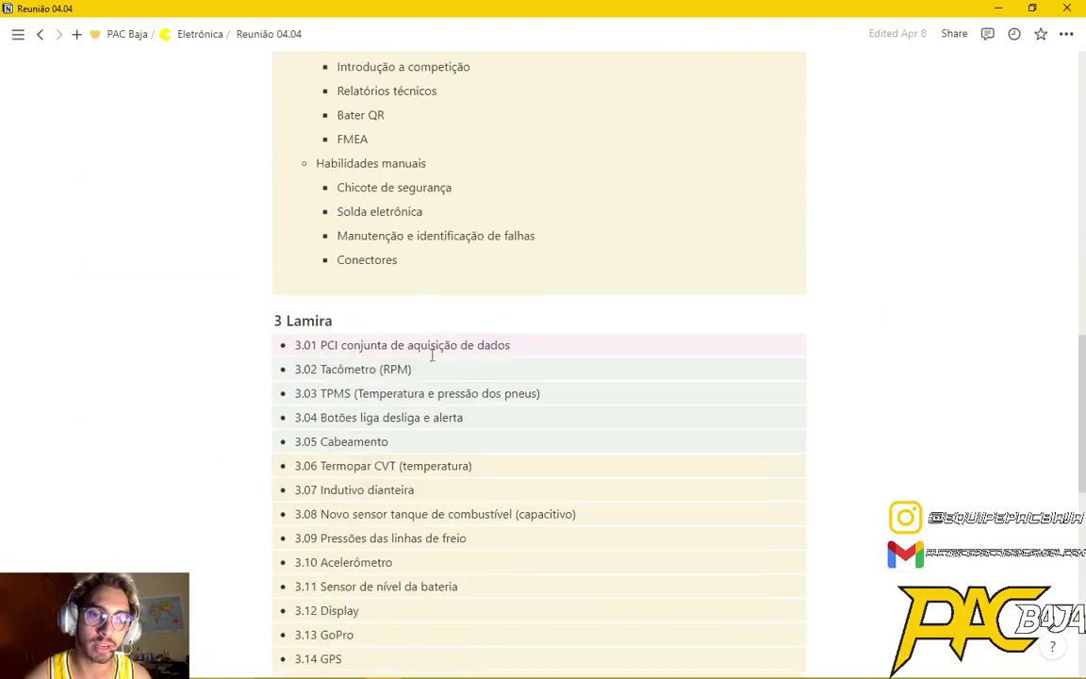
pyautogui.scroll(-2, 431, 354)
pyautogui.scroll(20, 437, 376)
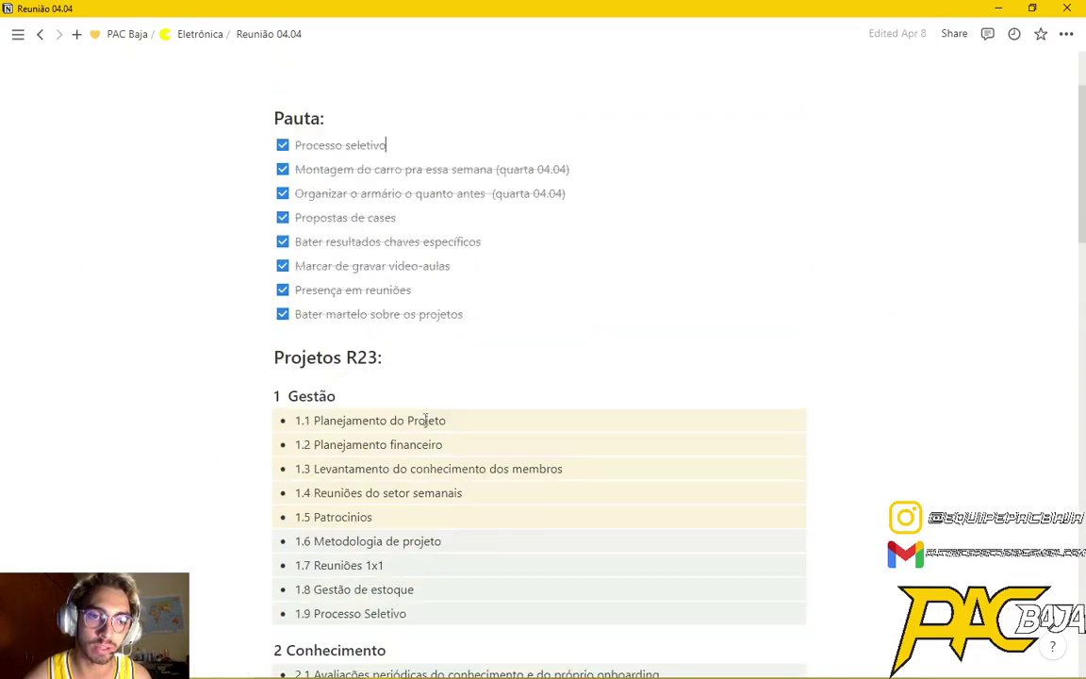
pyautogui.scroll(-12, 424, 425)
pyautogui.scroll(11, 420, 417)
pyautogui.scroll(3, 421, 416)
pyautogui.click(203, 38)
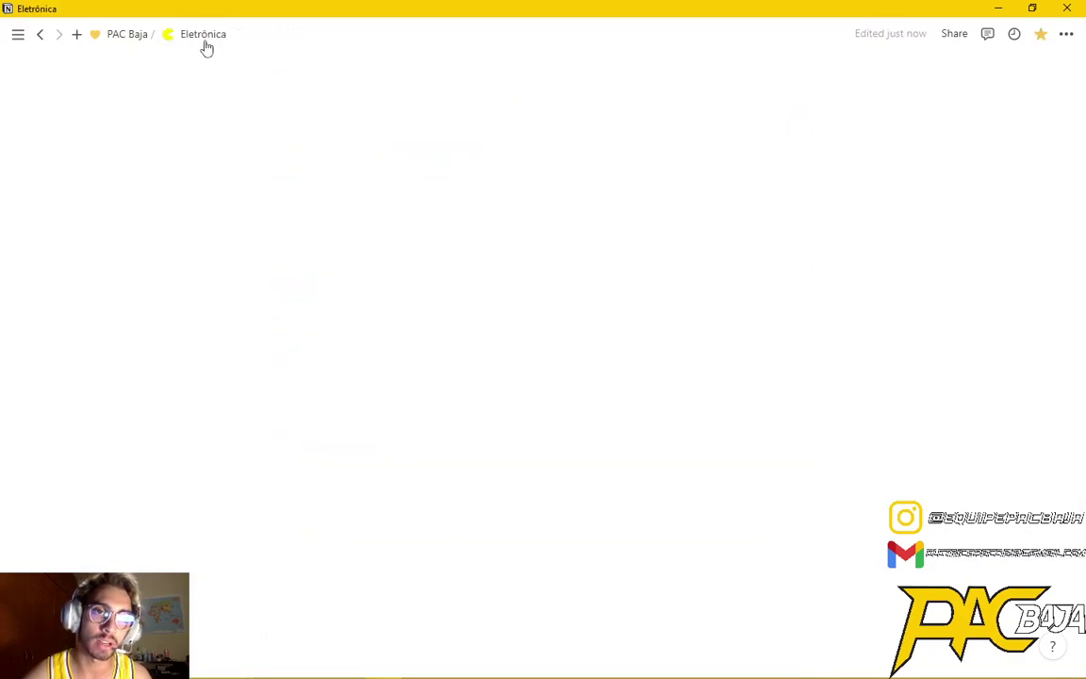
# Open the "Reunião 01.05" page, view its Pauta and Ata columns, and return to the Eletrônica page.
pyautogui.scroll(-5, 457, 362)
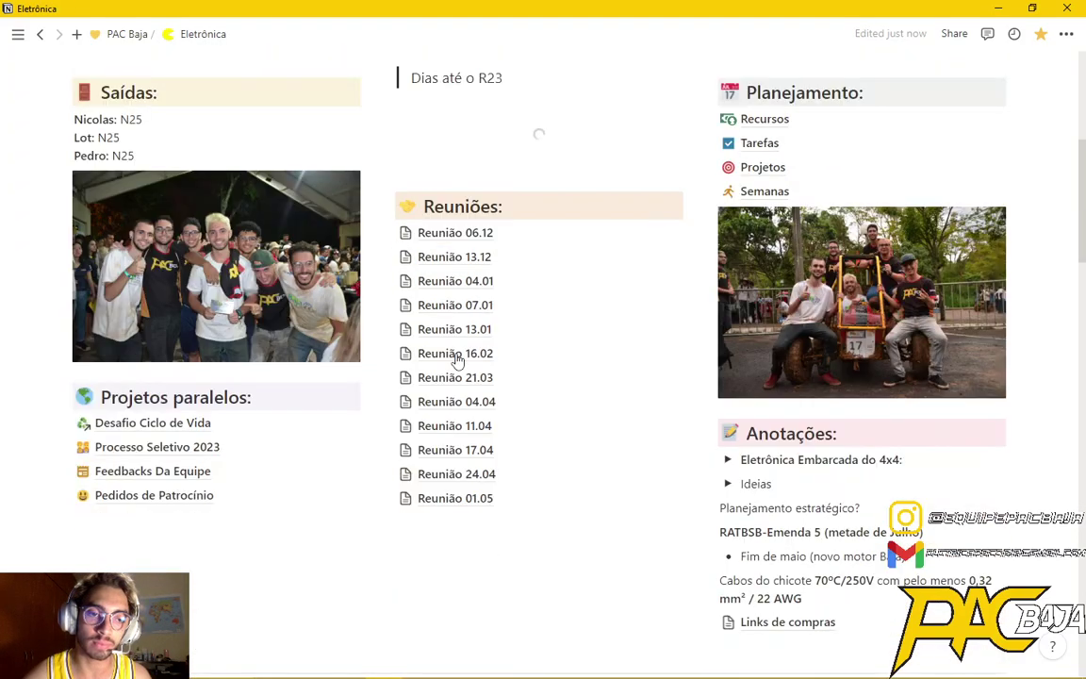
pyautogui.click(483, 498)
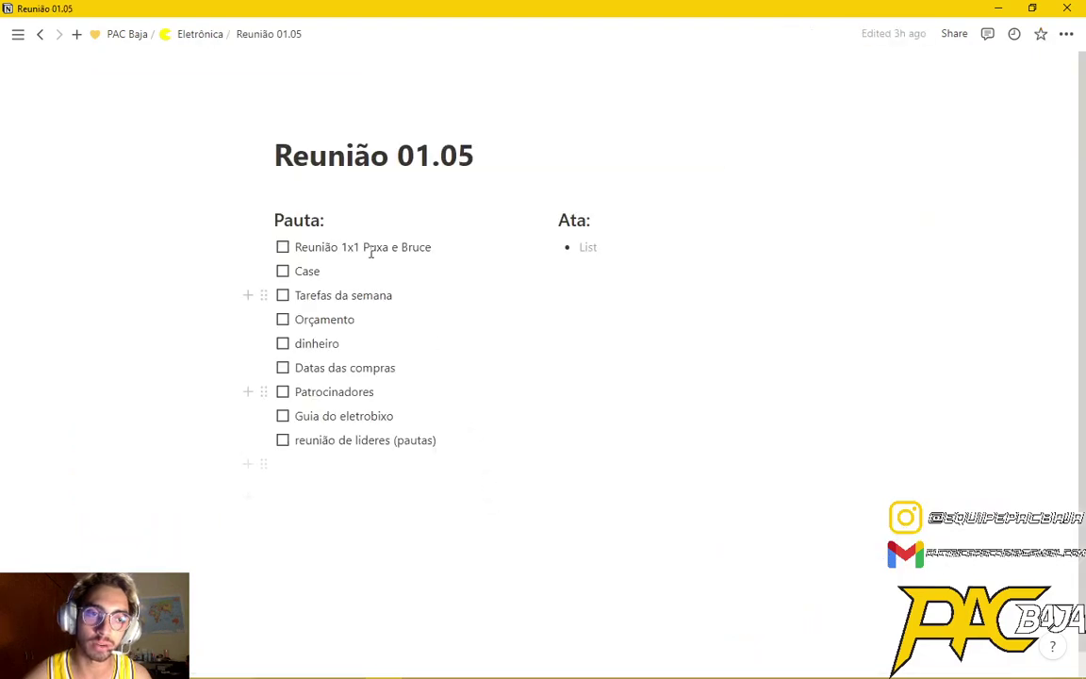
pyautogui.click(616, 247)
pyautogui.click(200, 35)
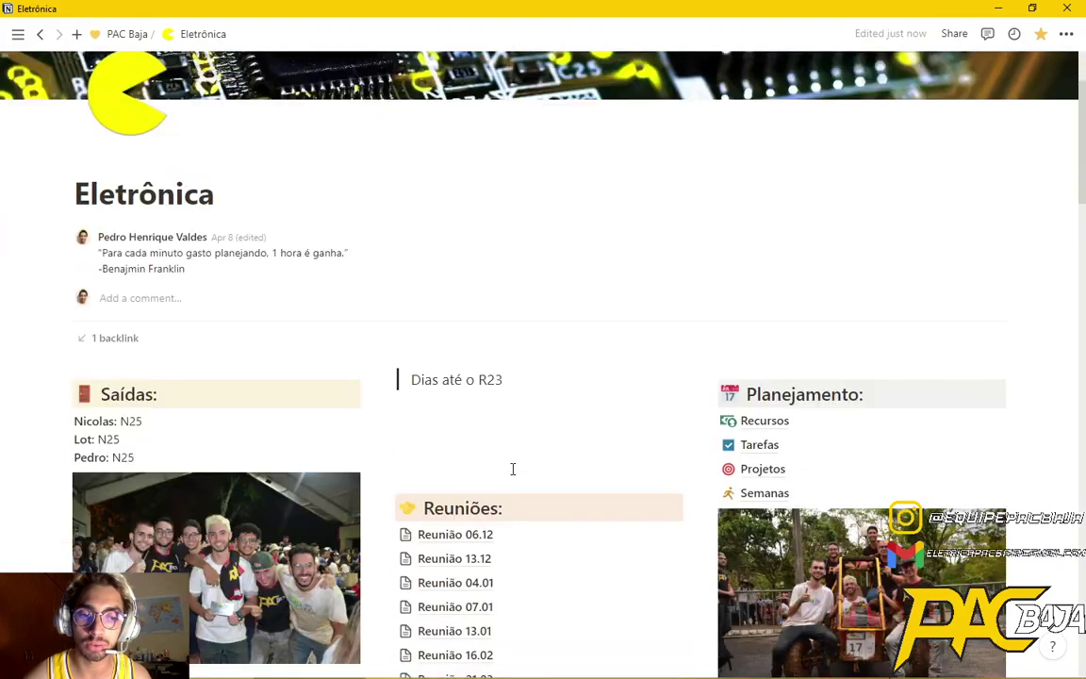
# Open the "Reunião 24.04" page, read its Pauta and Ata, and return to the Eletrônica page.
pyautogui.scroll(-4, 512, 468)
pyautogui.click(476, 397)
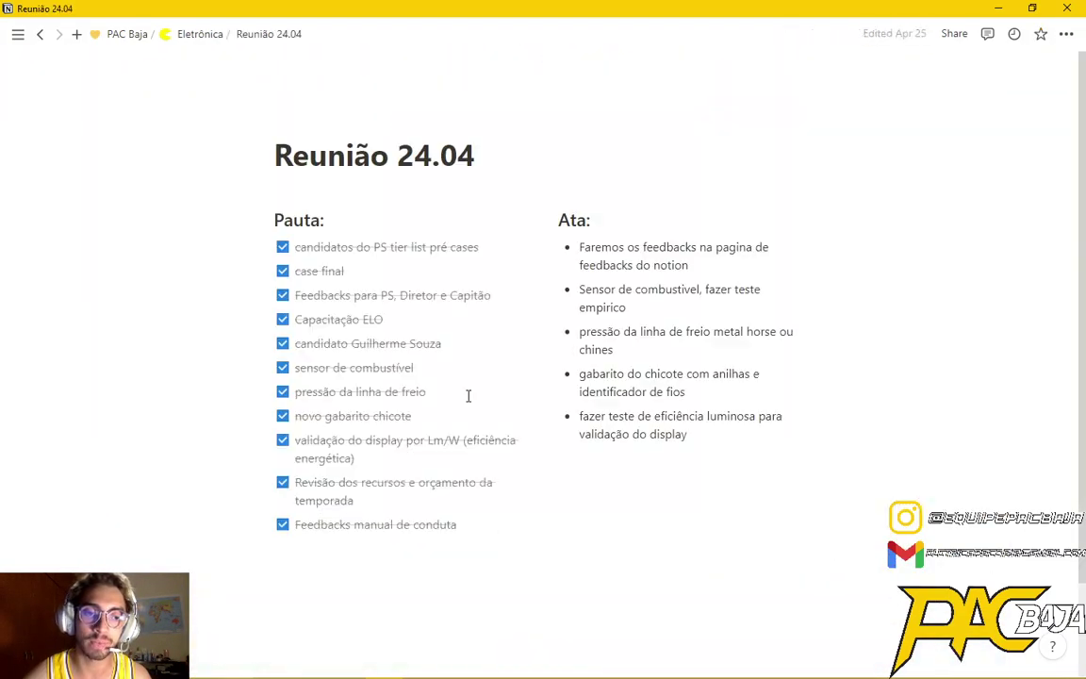
pyautogui.click(174, 38)
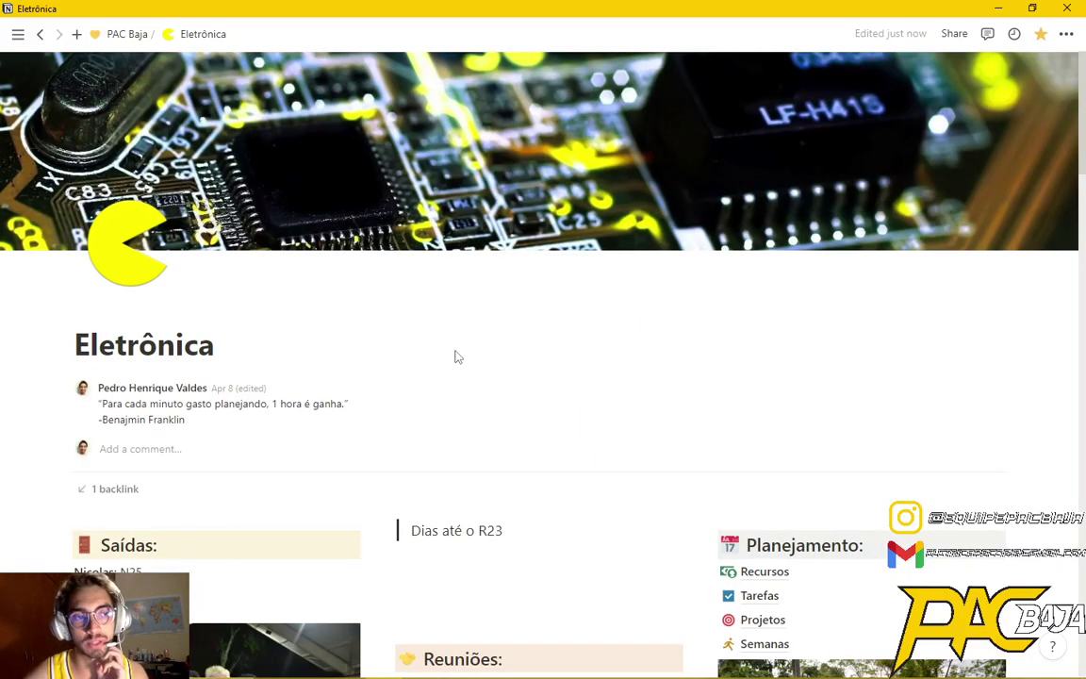
# Open Recursos from the Planejamento section, switch to the Principal view and look through its item rows.
pyautogui.scroll(-4, 472, 356)
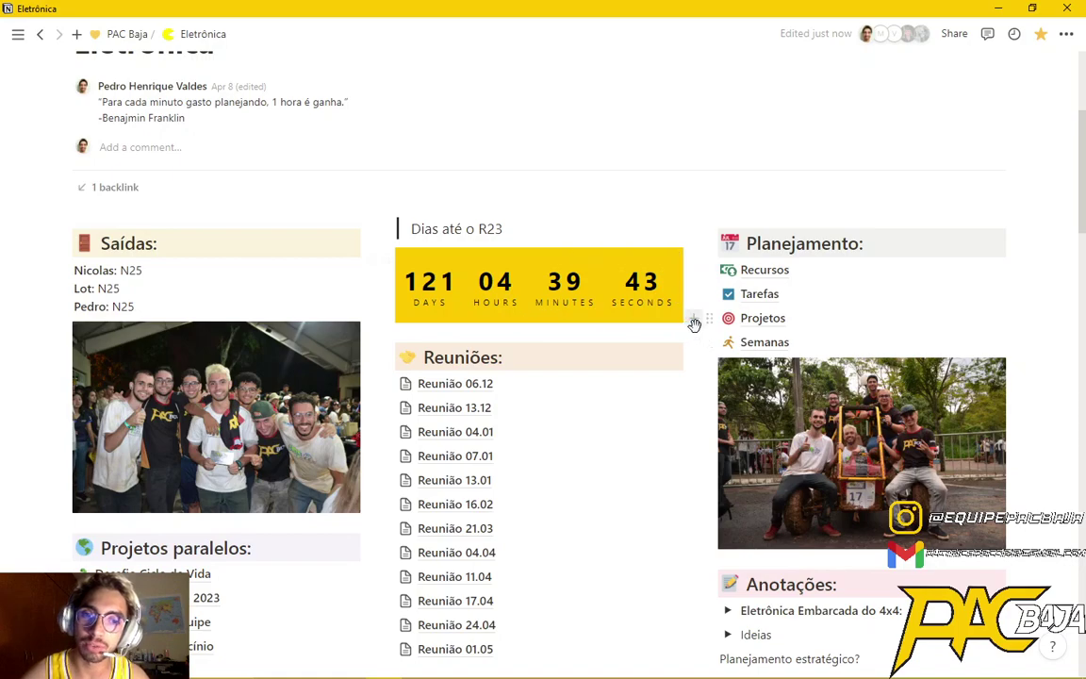
pyautogui.click(781, 279)
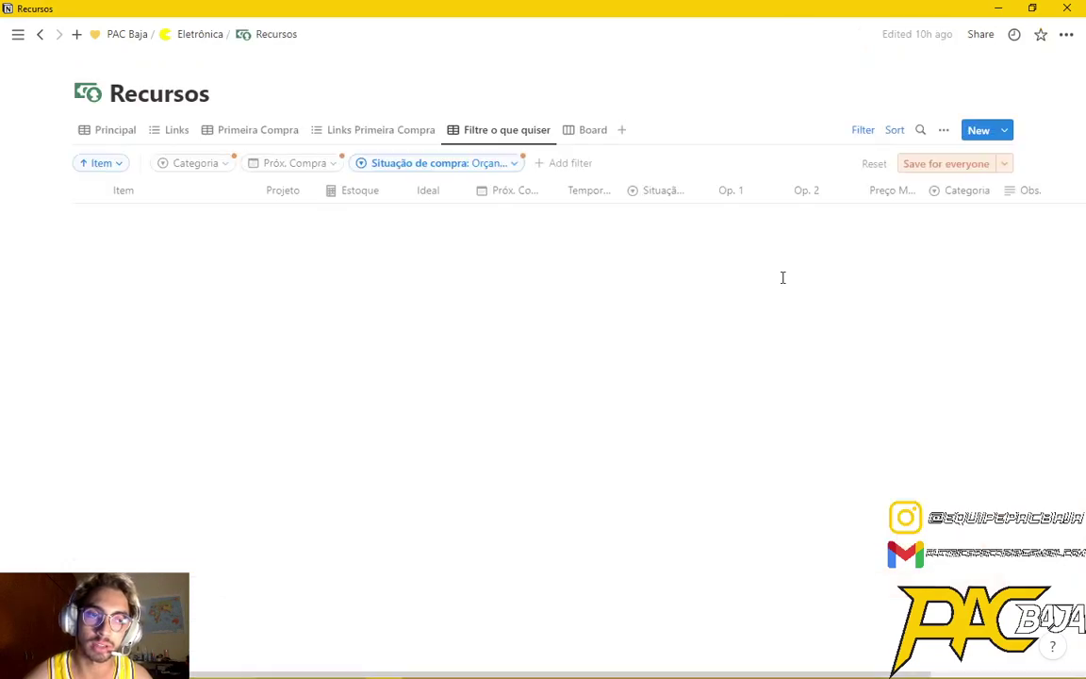
pyautogui.click(121, 131)
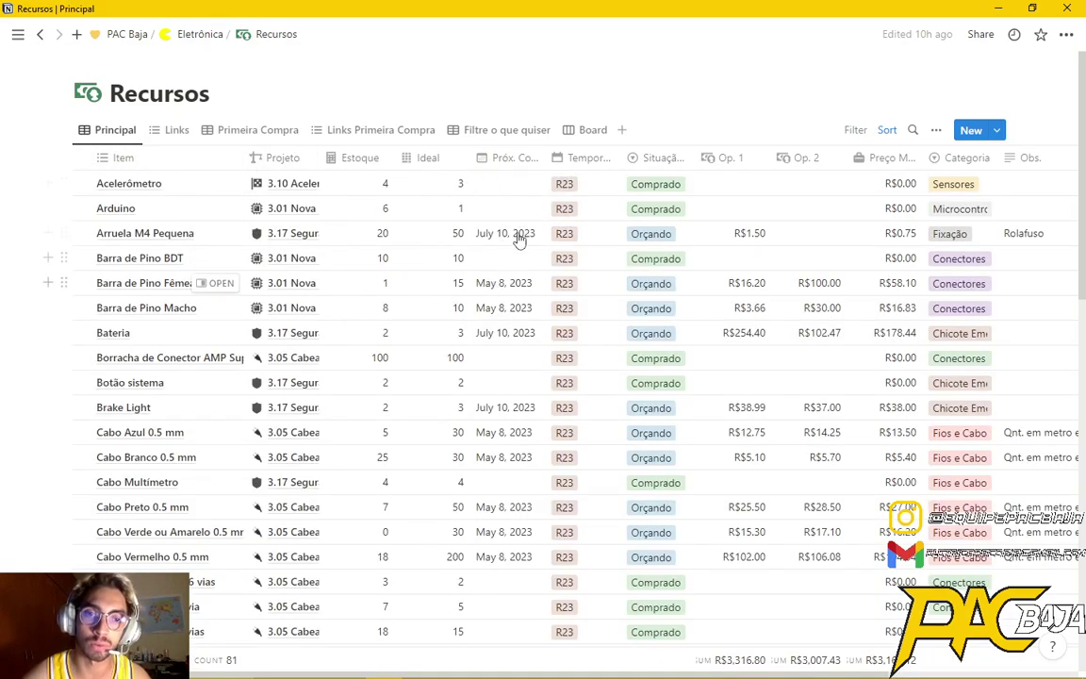
pyautogui.scroll(-15, 517, 243)
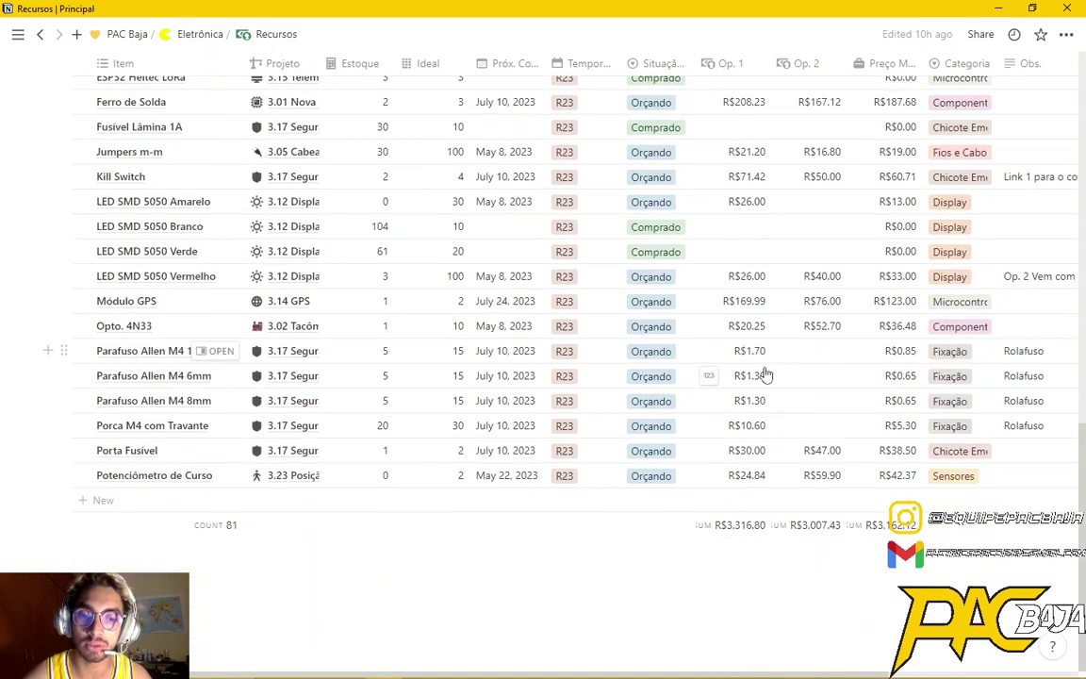
pyautogui.scroll(-7, 735, 531)
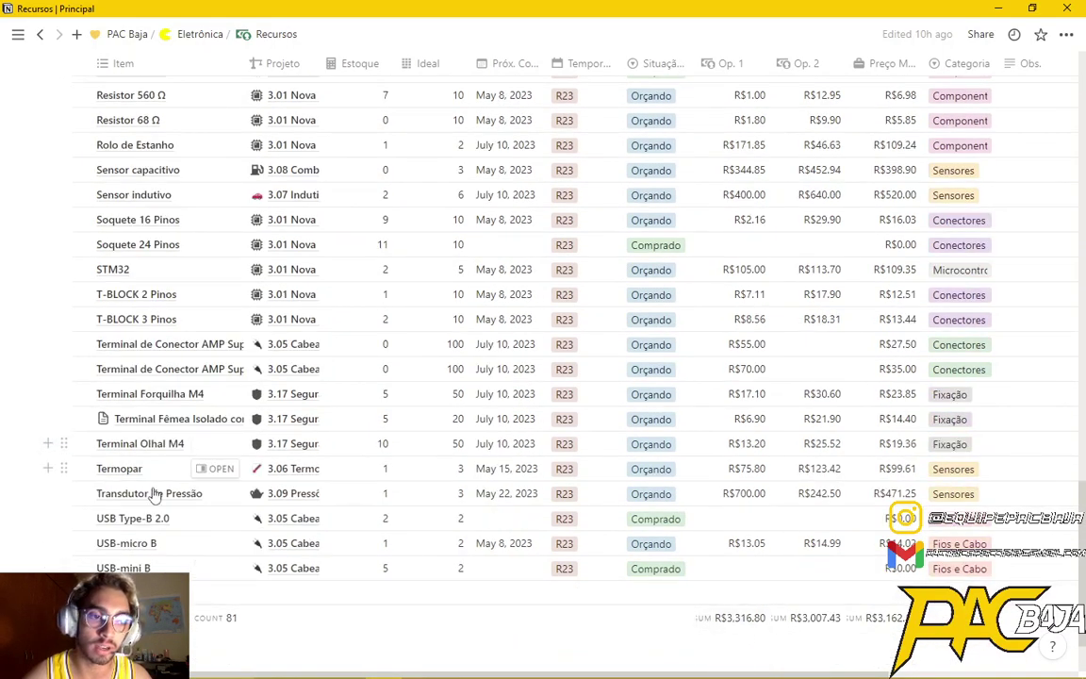
# View the Termopar item's properties and purchase links, close them, and look back through the Principal table.
pyautogui.click(204, 474)
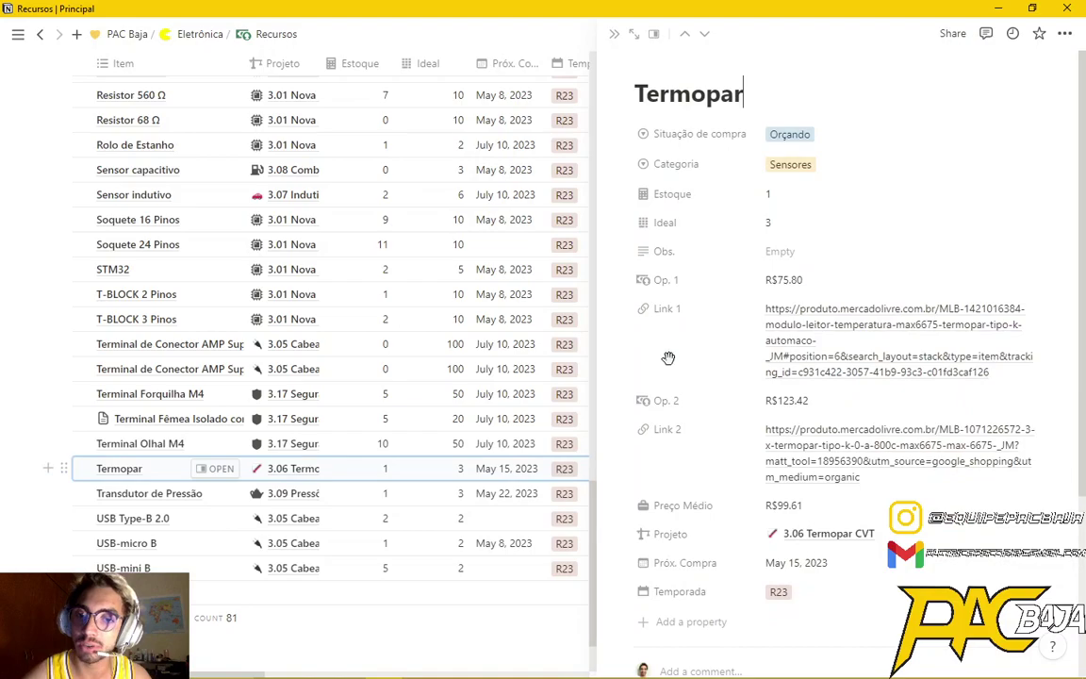
pyautogui.click(614, 36)
pyautogui.scroll(6, 686, 273)
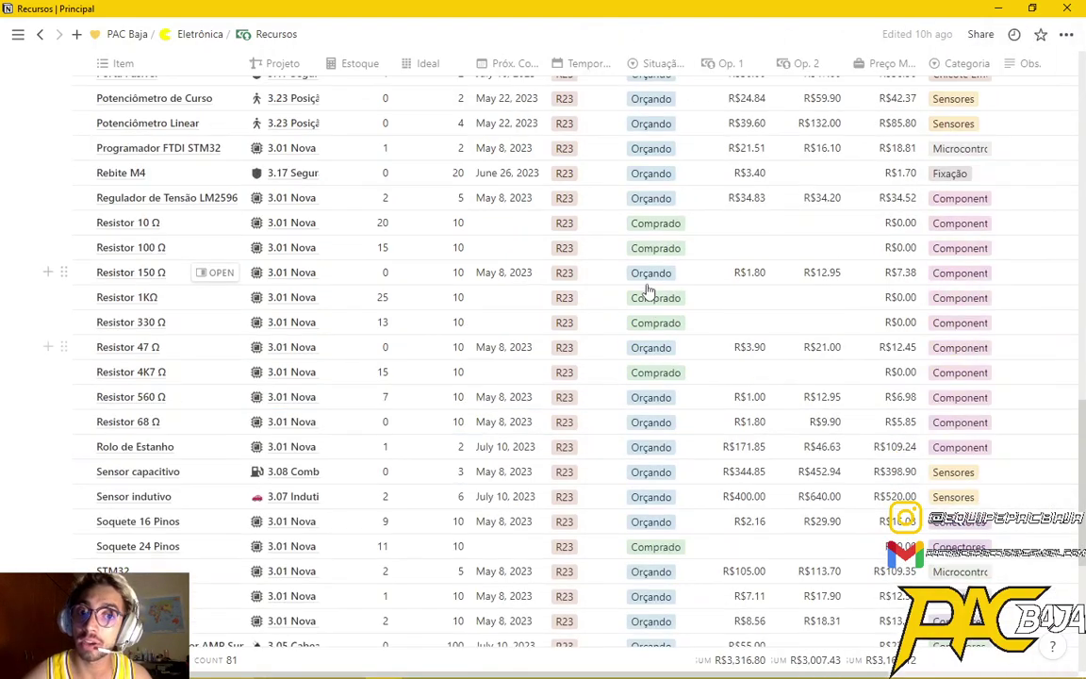
pyautogui.scroll(8, 716, 306)
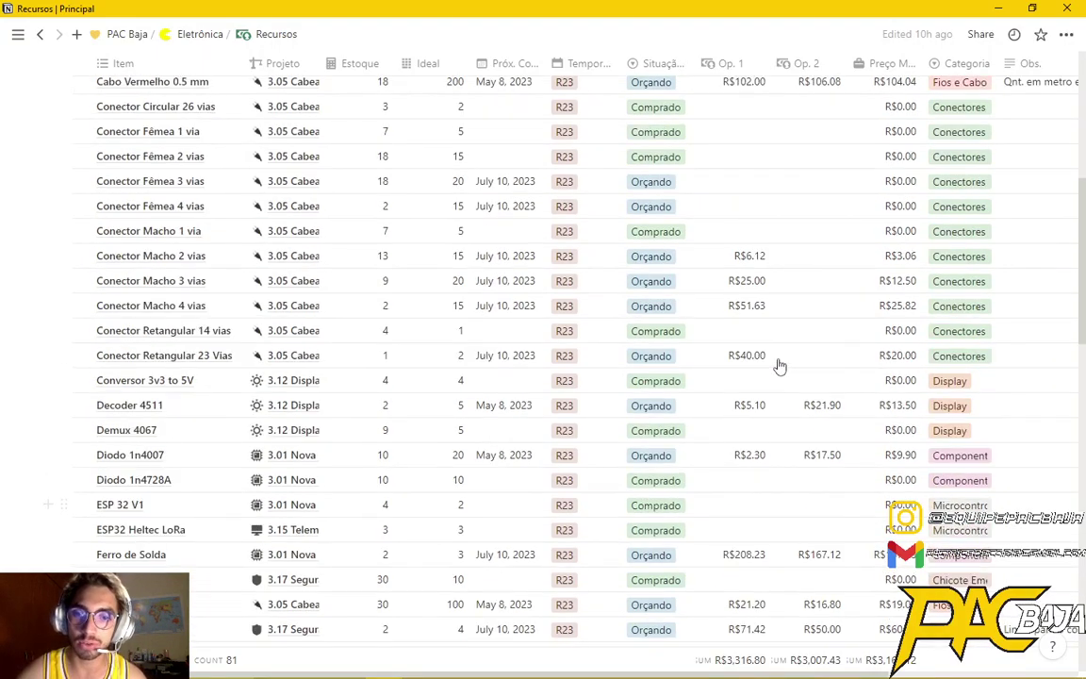
pyautogui.scroll(5, 782, 366)
# Switch Recursos to the Links view and review the items' store links and prices.
pyautogui.click(176, 132)
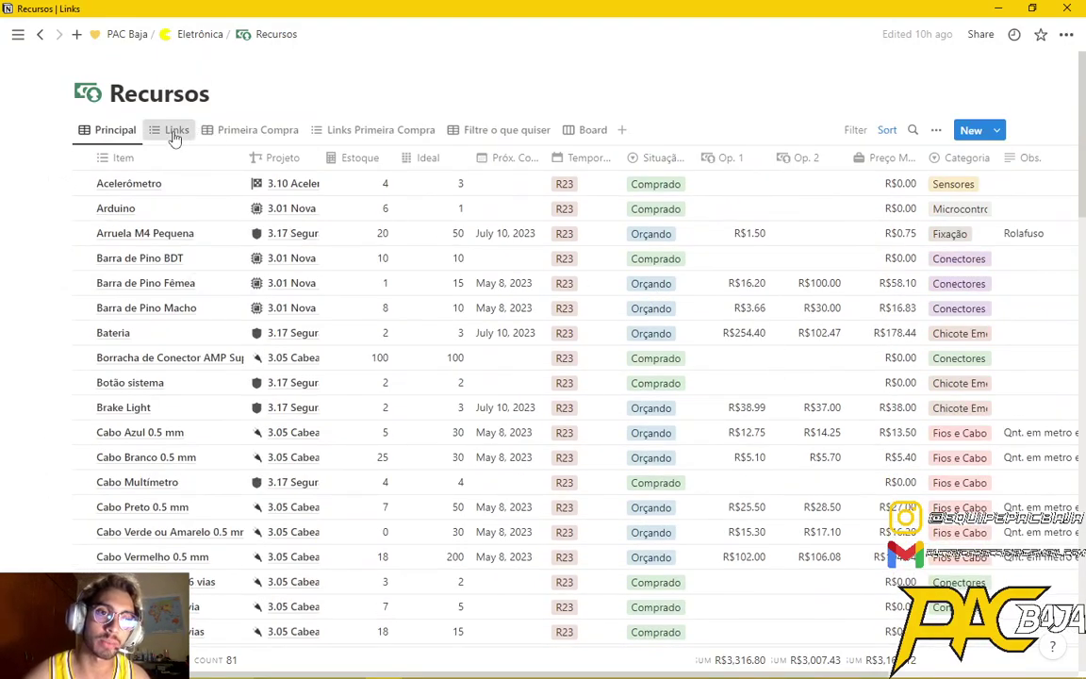
pyautogui.scroll(-5, 589, 217)
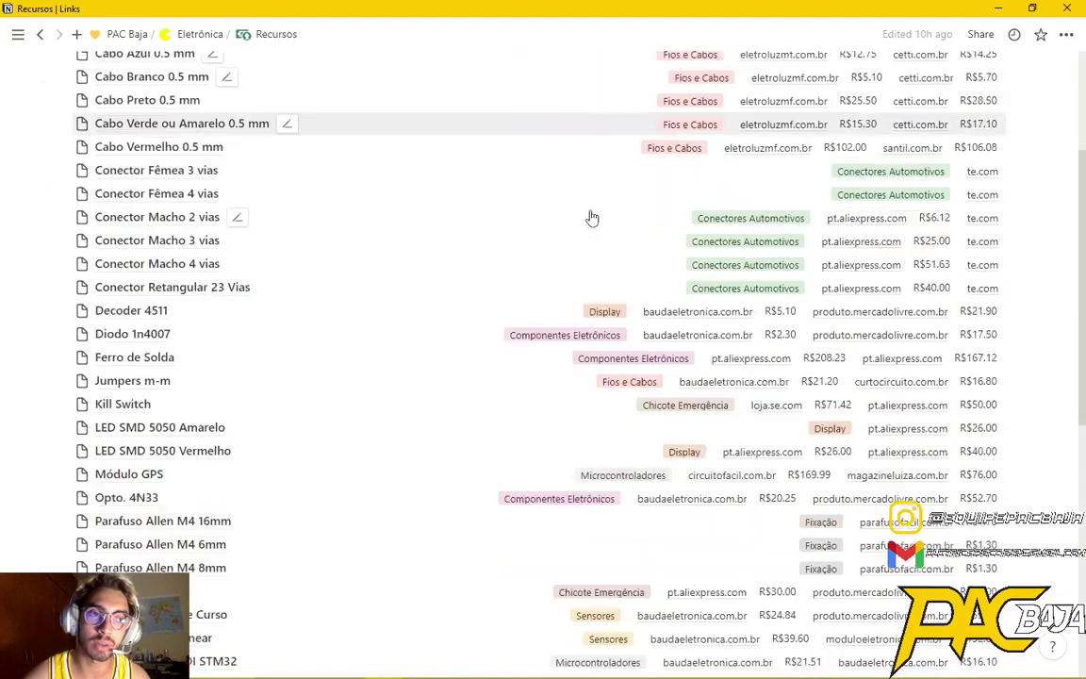
pyautogui.scroll(5, 768, 403)
# Return to the Principal view of Recursos and review the stock, ideal quantity and next purchase columns.
pyautogui.click(112, 139)
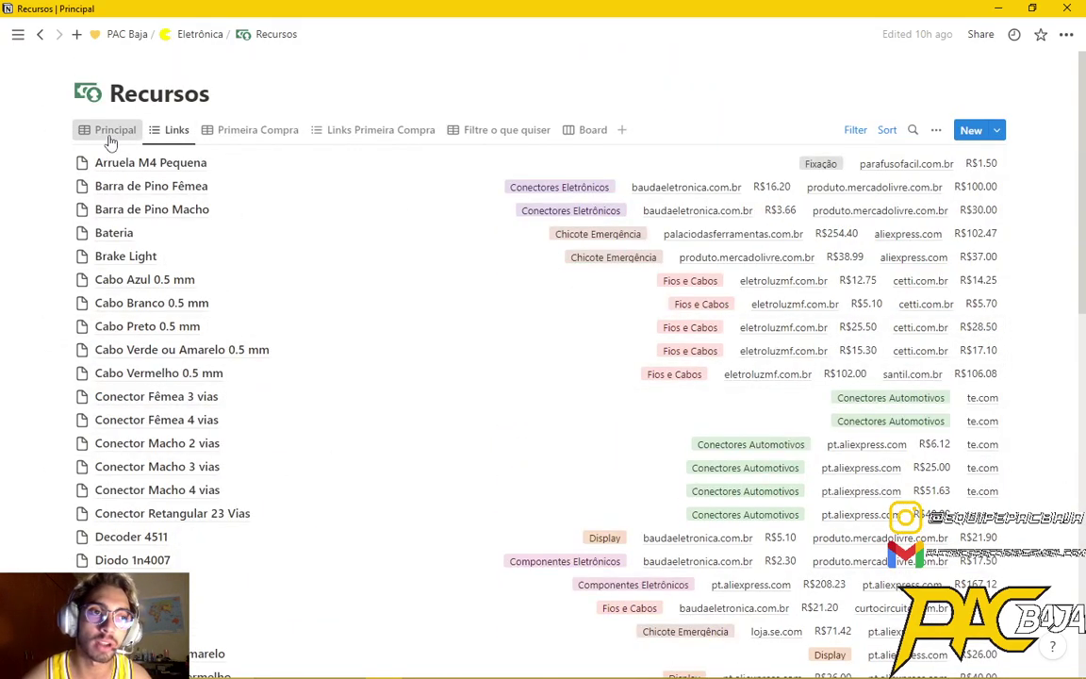
pyautogui.scroll(-8, 286, 271)
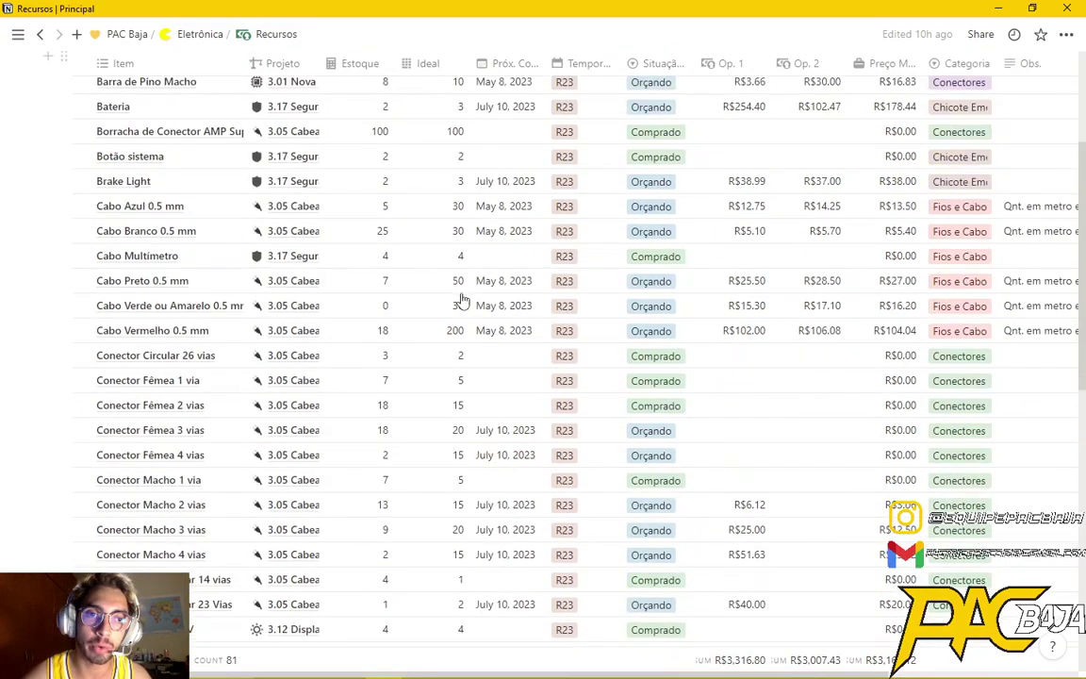
pyautogui.scroll(-10, 483, 299)
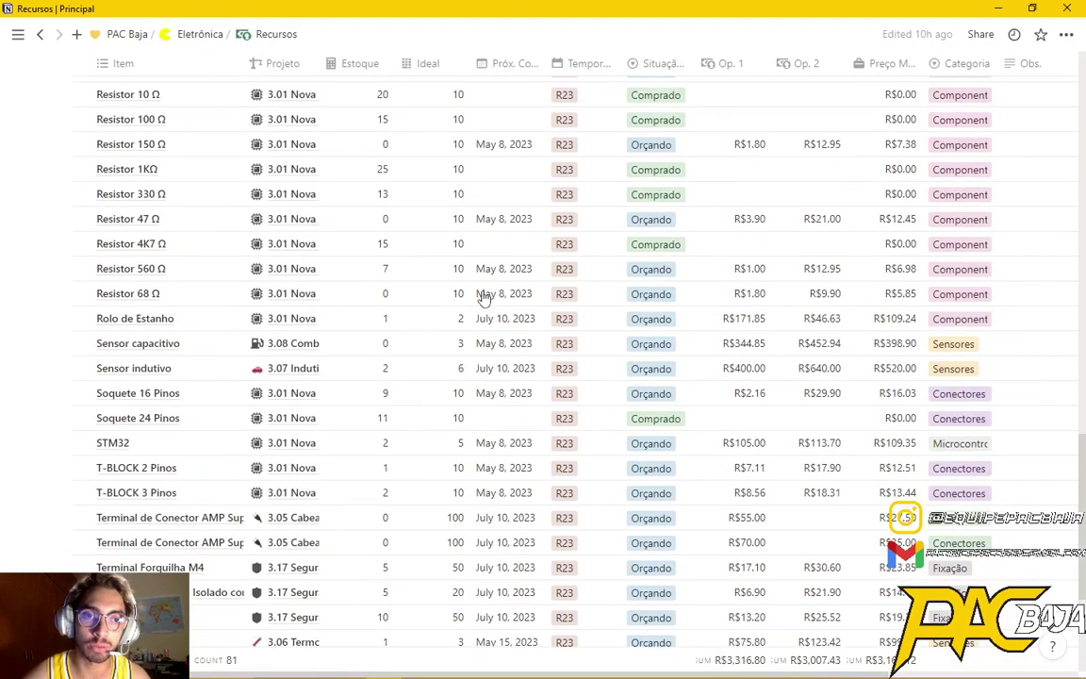
pyautogui.scroll(10, 485, 311)
pyautogui.scroll(4, 485, 327)
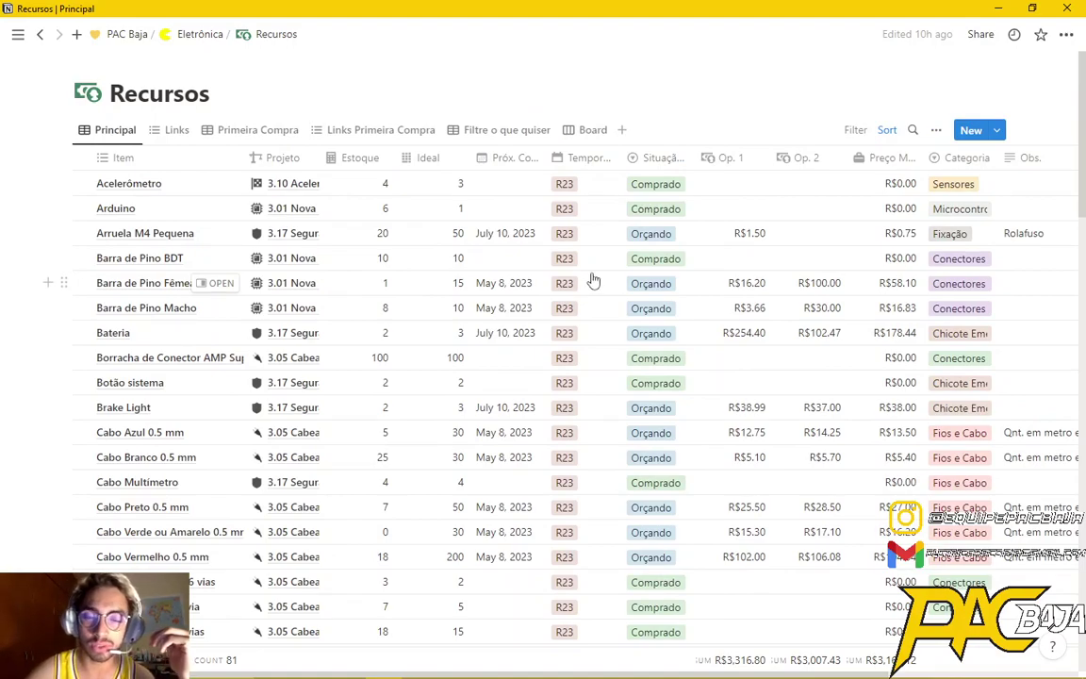
# Go back to the Eletrônica page and open Projetos from the Planejamento section.
pyautogui.click(196, 36)
pyautogui.scroll(-3, 282, 311)
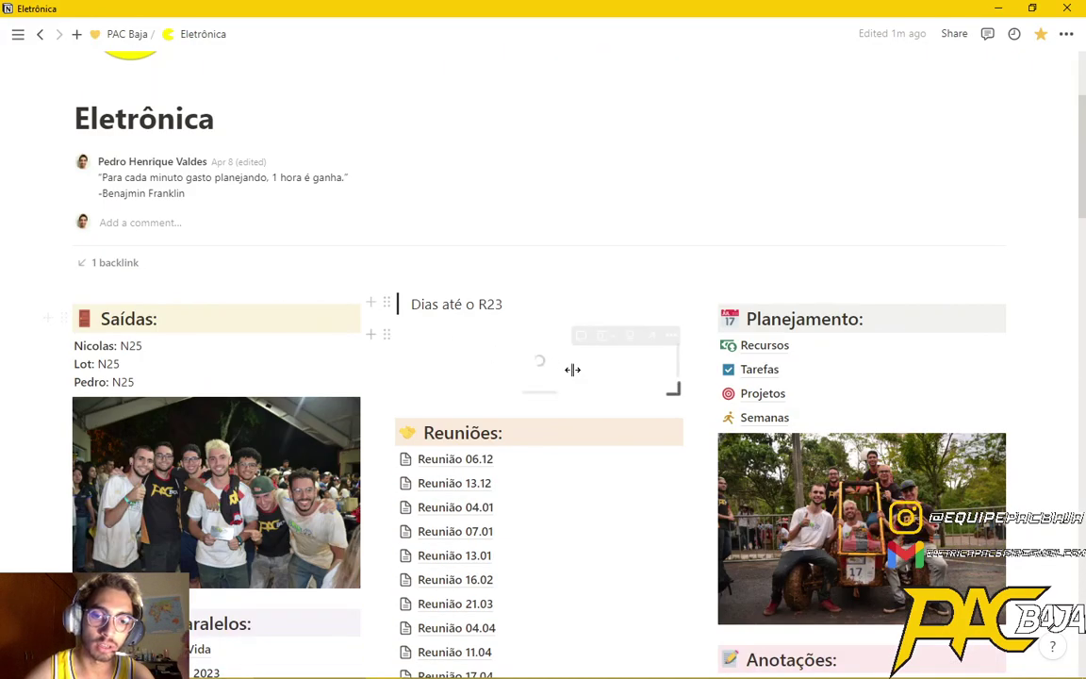
pyautogui.click(774, 395)
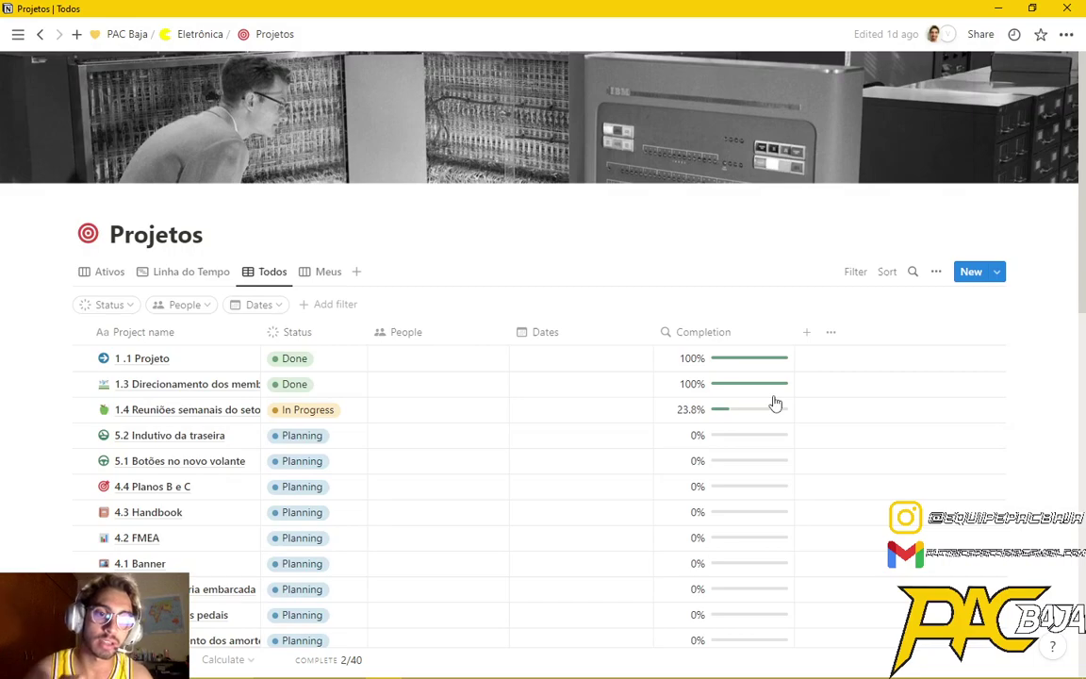
# Examine the project names, statuses and completion bars in the Todos table of Projetos.
pyautogui.scroll(-3, 660, 396)
pyautogui.scroll(2, 301, 216)
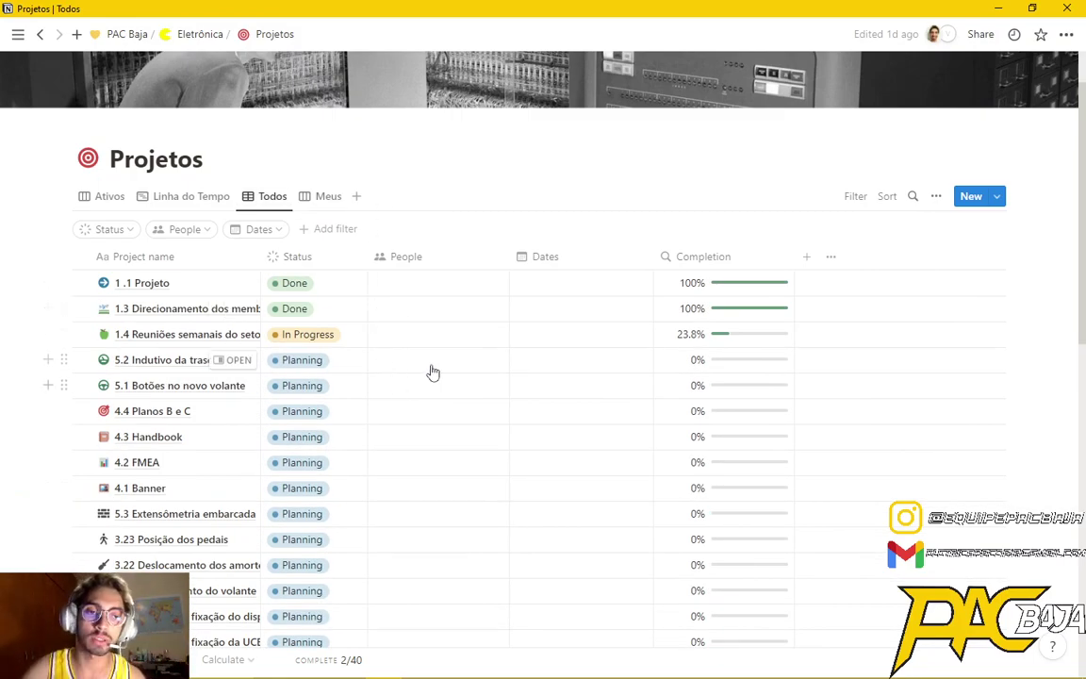
pyautogui.scroll(-4, 443, 349)
pyautogui.scroll(-5, 443, 351)
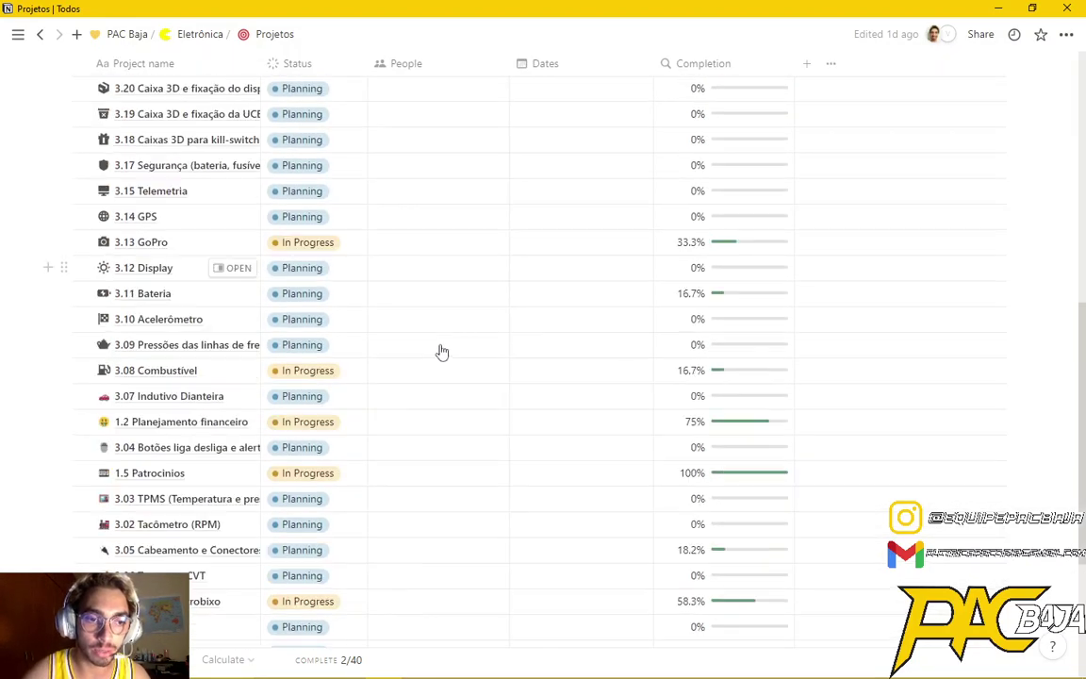
pyautogui.scroll(2, 442, 352)
pyautogui.scroll(6, 442, 351)
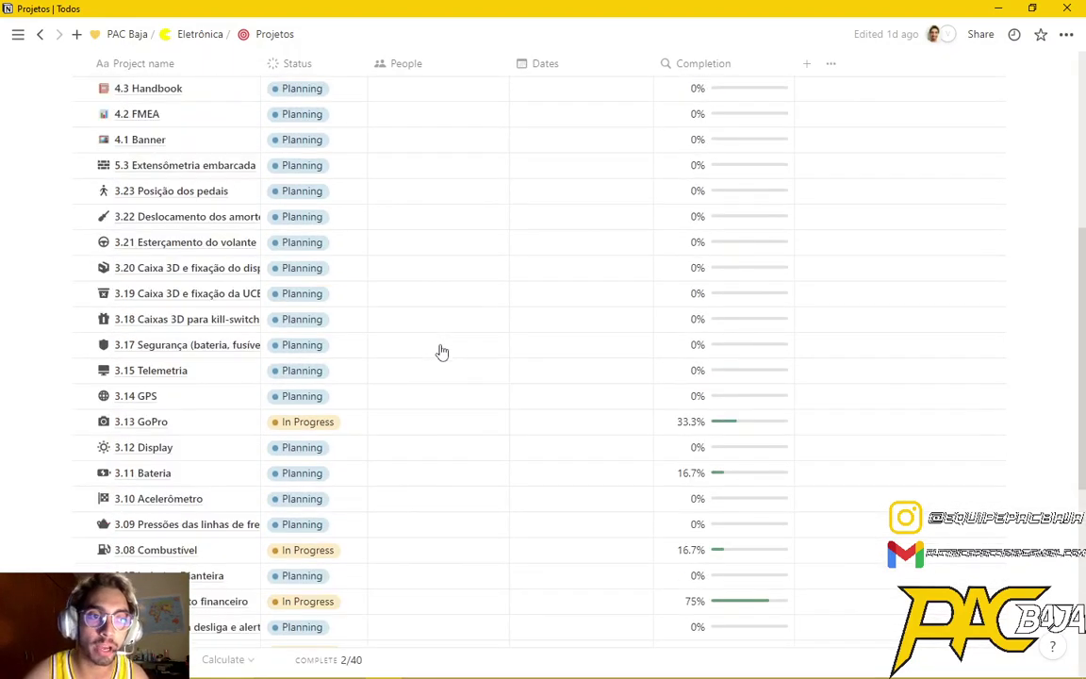
pyautogui.scroll(-2, 139, 288)
pyautogui.scroll(3, 137, 292)
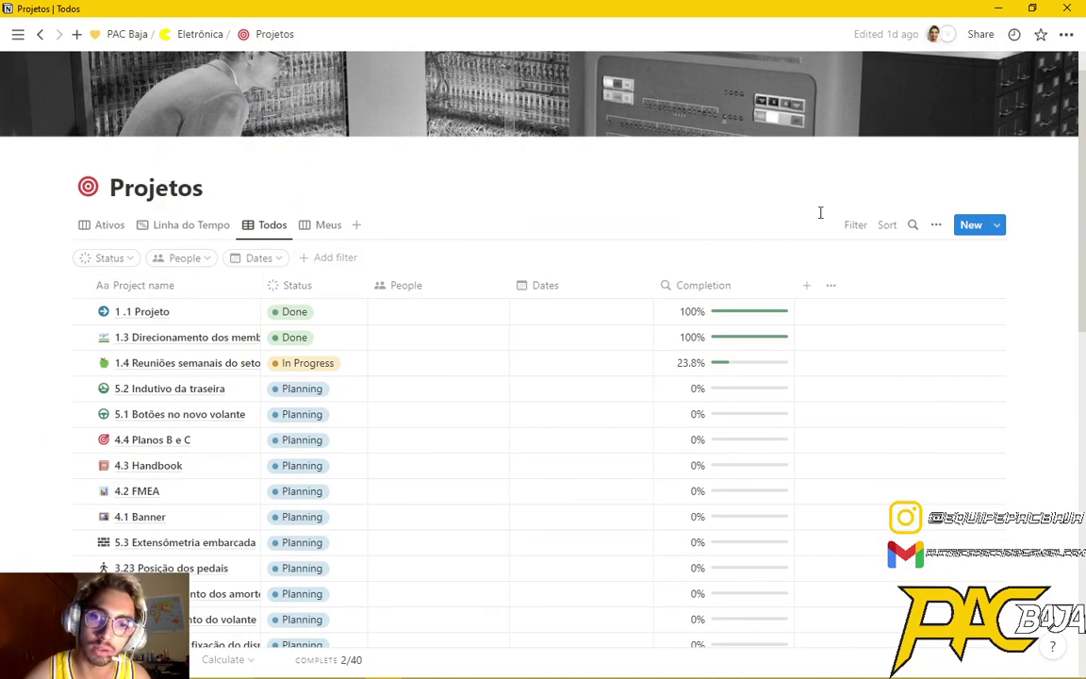
pyautogui.click(886, 227)
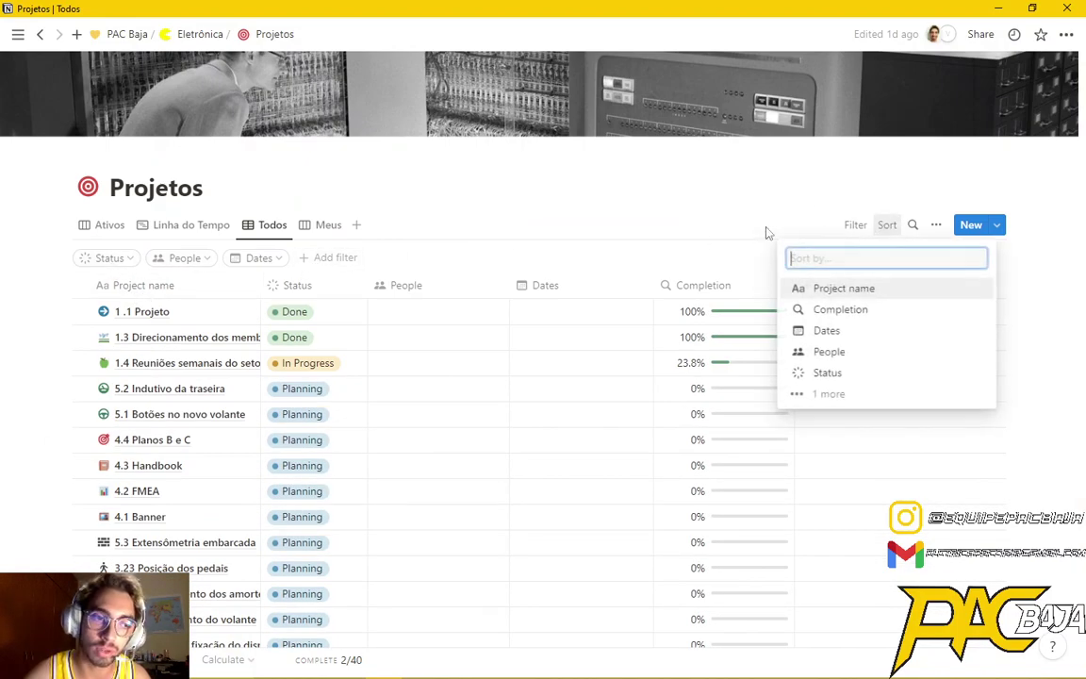
pyautogui.click(830, 290)
pyautogui.click(243, 294)
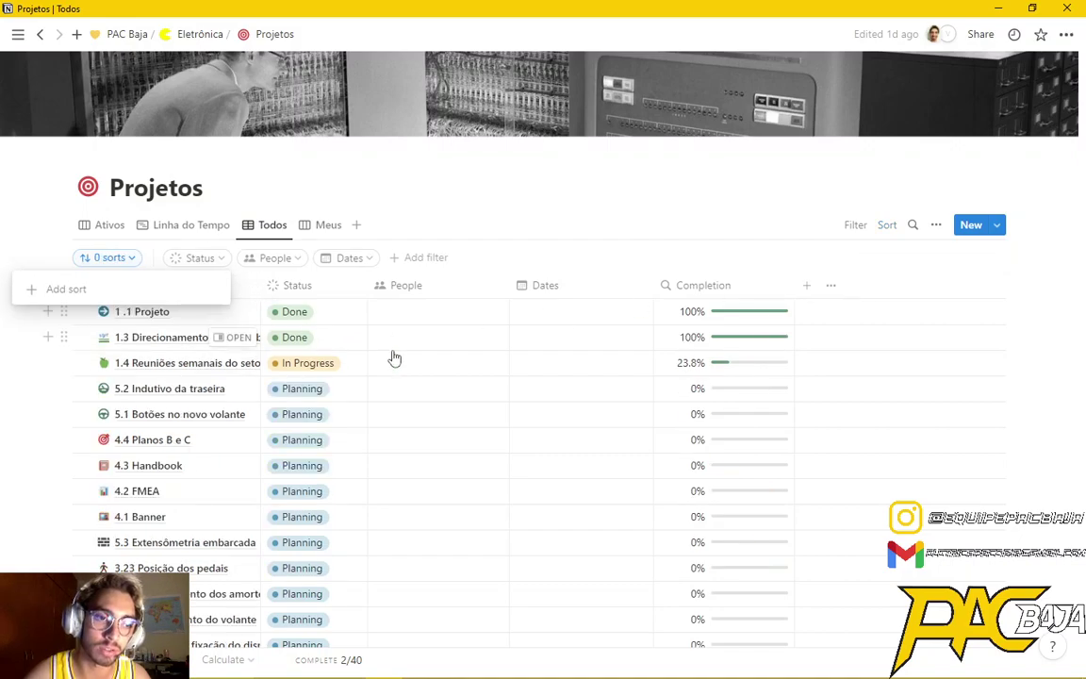
# Sort the Todos table by Project name in ascending order.
pyautogui.click(195, 287)
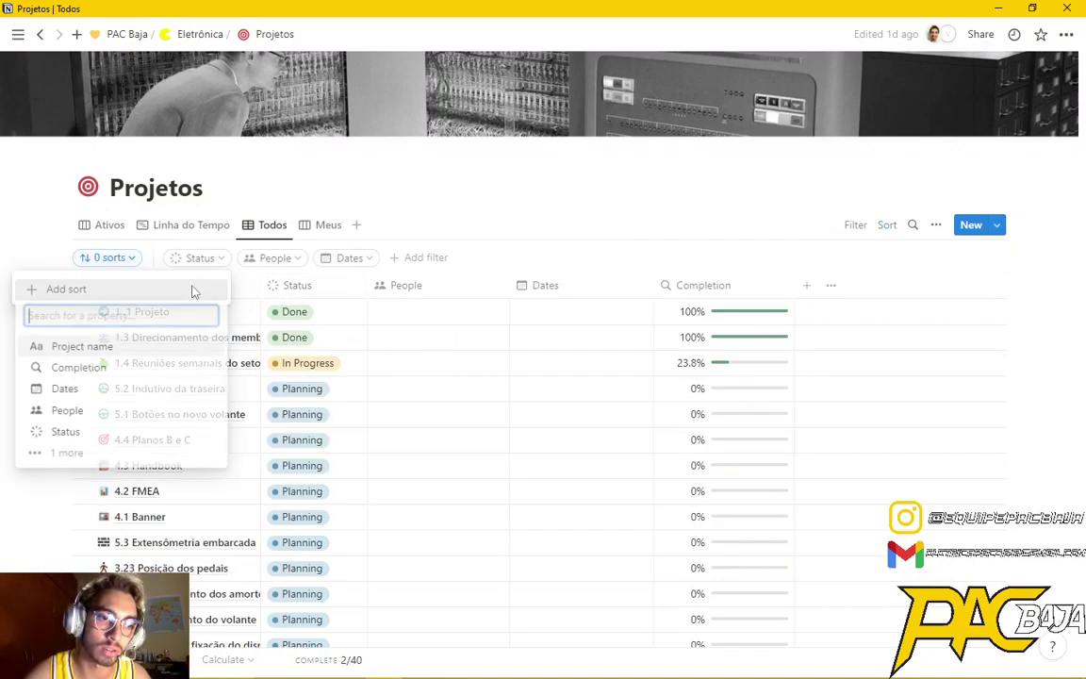
pyautogui.click(133, 349)
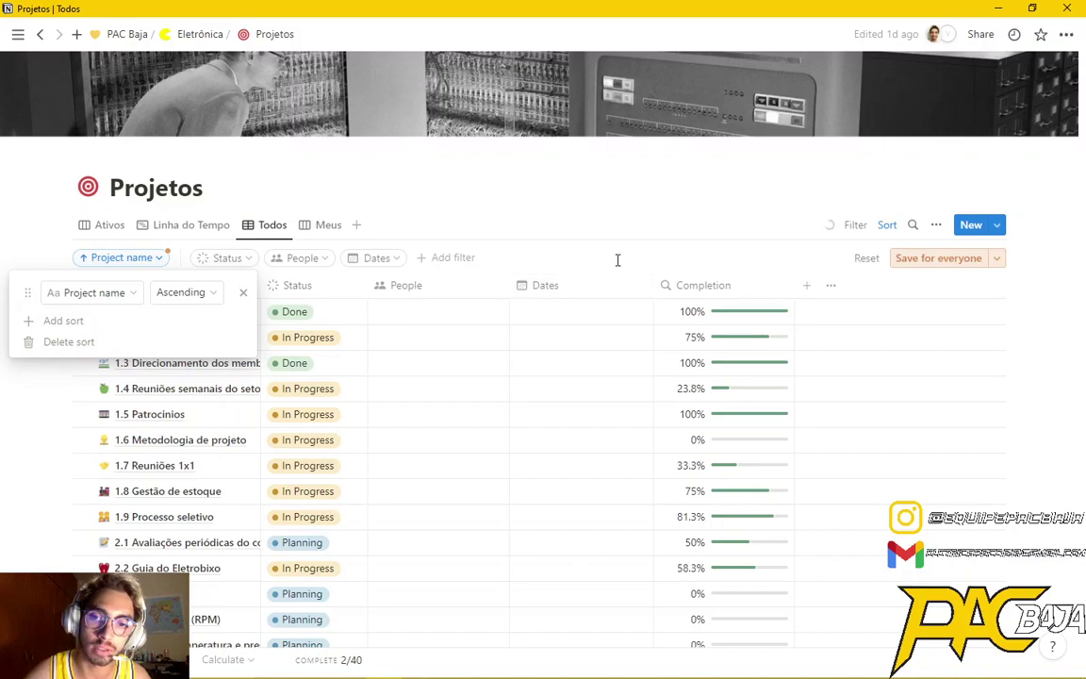
# Save the Project name sort of the Todos view for everyone and review the sorted project list.
pyautogui.click(556, 235)
pyautogui.click(908, 265)
pyautogui.scroll(-3, 242, 284)
pyautogui.scroll(3, 218, 283)
pyautogui.scroll(-10, 140, 337)
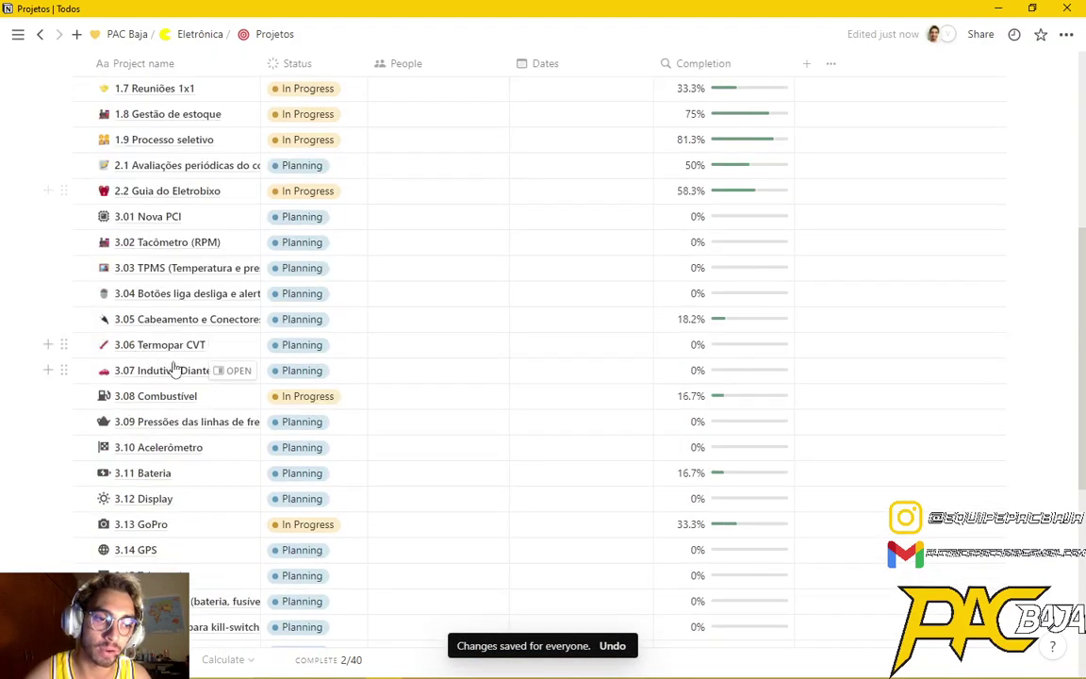
pyautogui.scroll(10, 203, 421)
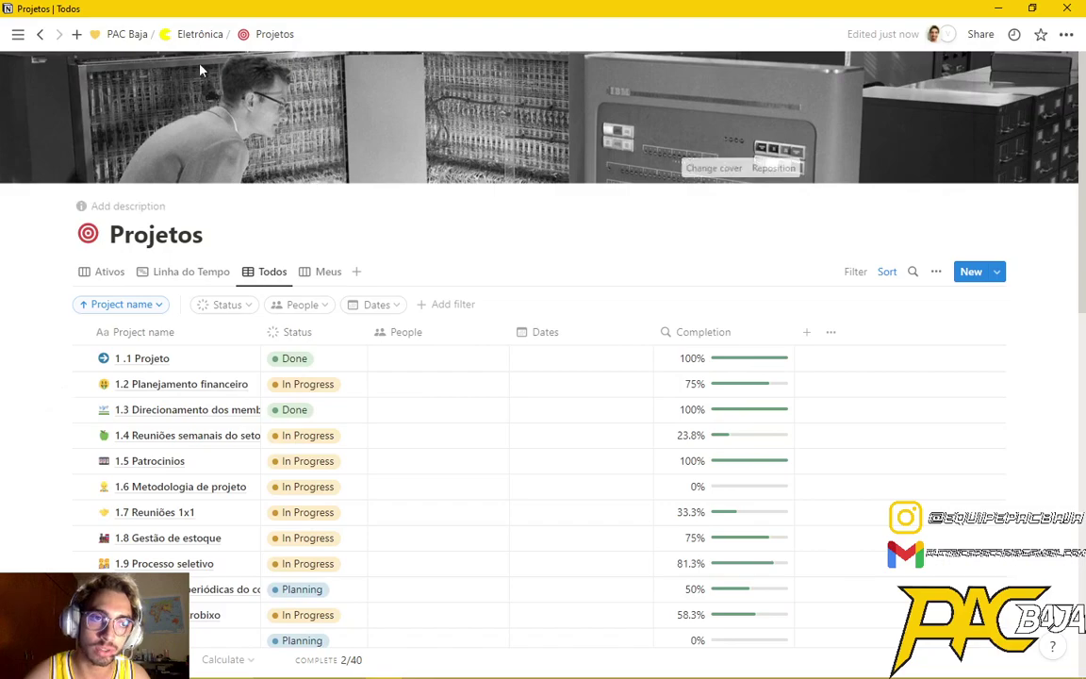
pyautogui.scroll(-3, 352, 352)
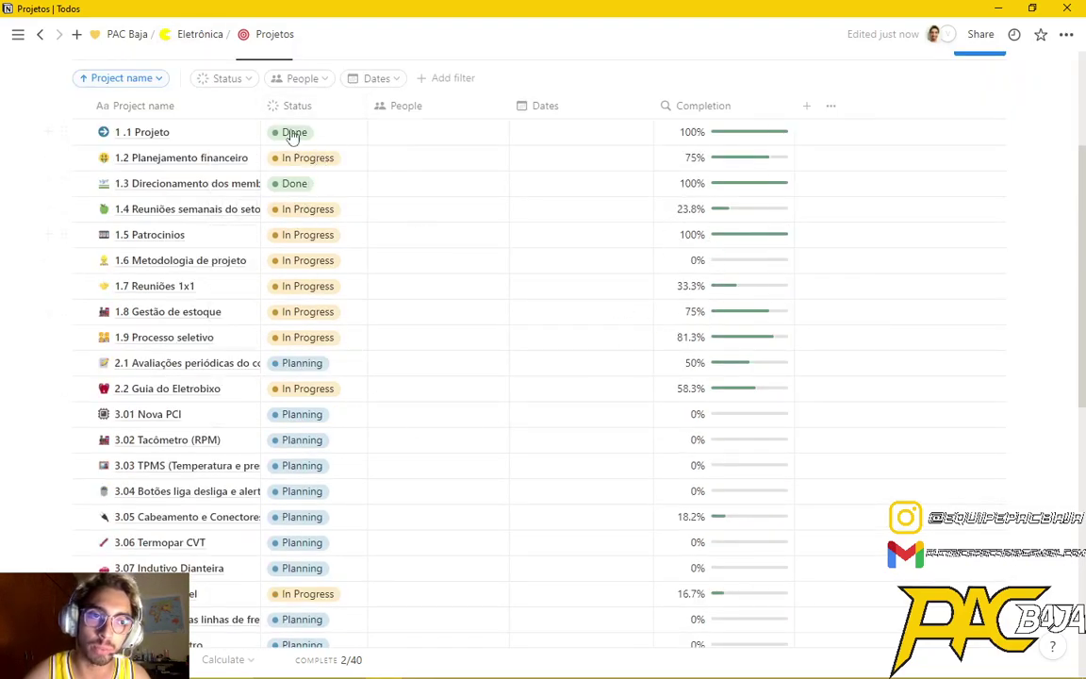
pyautogui.scroll(-6, 310, 259)
pyautogui.scroll(10, 334, 346)
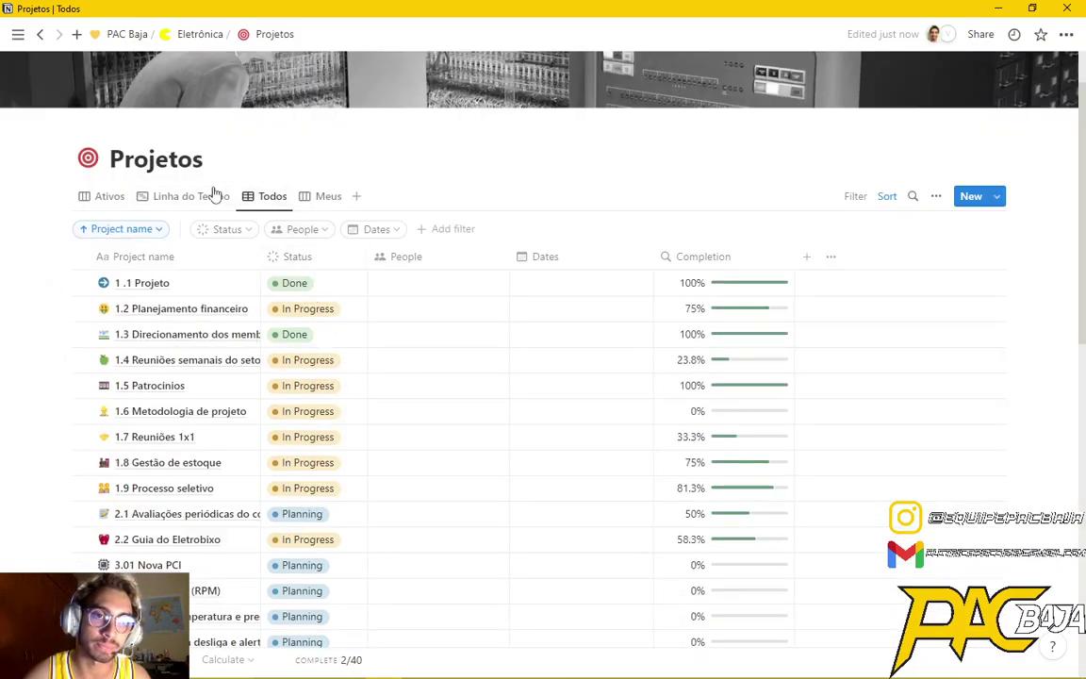
# Return to the Eletrônica page and open Tarefas from the Planejamento section.
pyautogui.click(179, 39)
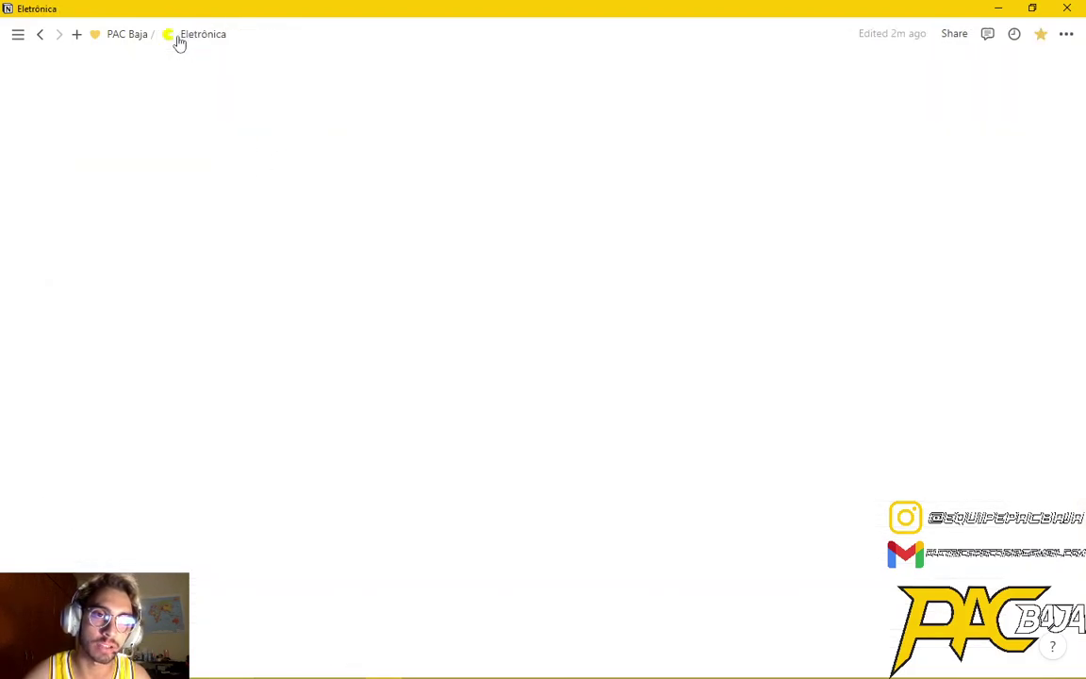
pyautogui.scroll(-2, 680, 523)
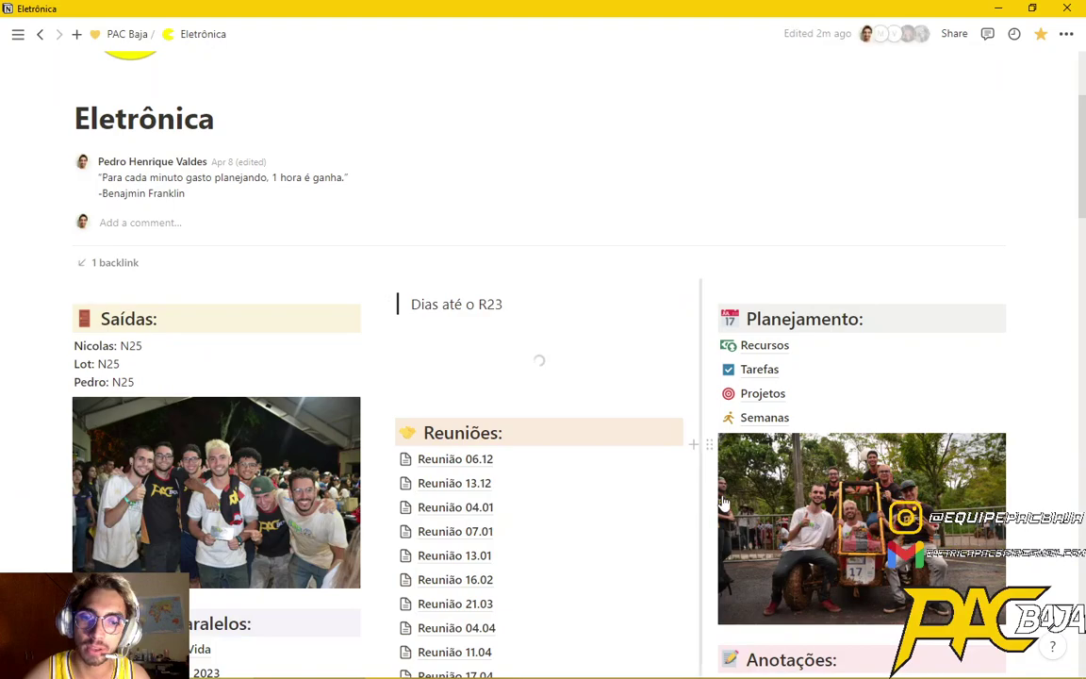
pyautogui.click(771, 378)
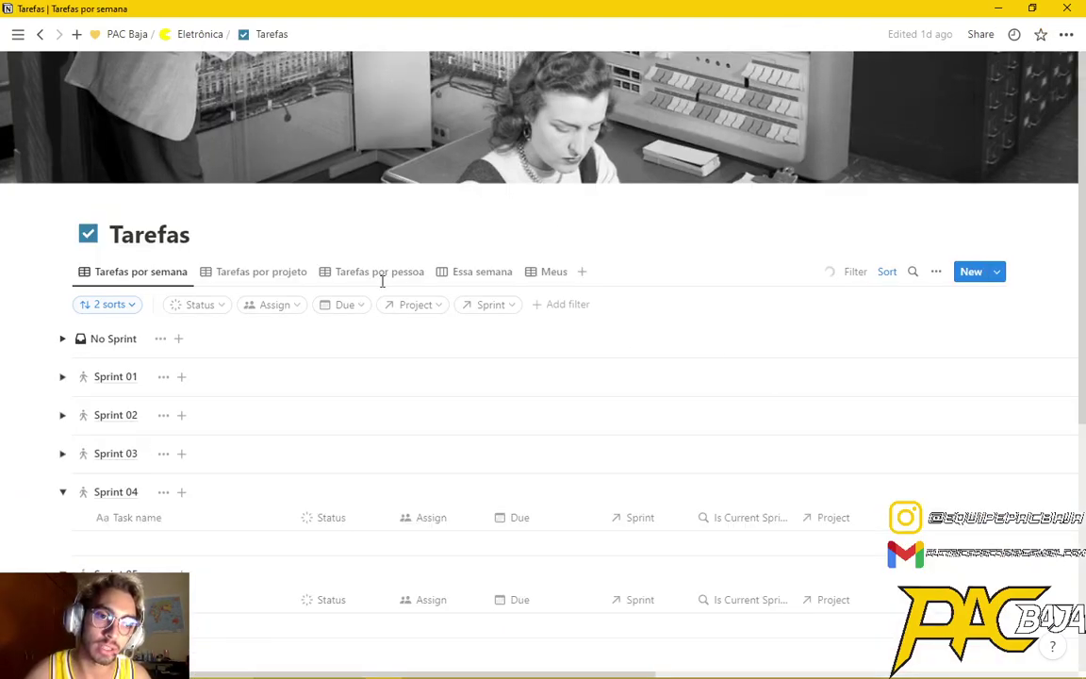
# Switch Tarefas to the Tarefas por projeto view and show 10 more project groups.
pyautogui.click(287, 273)
pyautogui.scroll(-1, 152, 326)
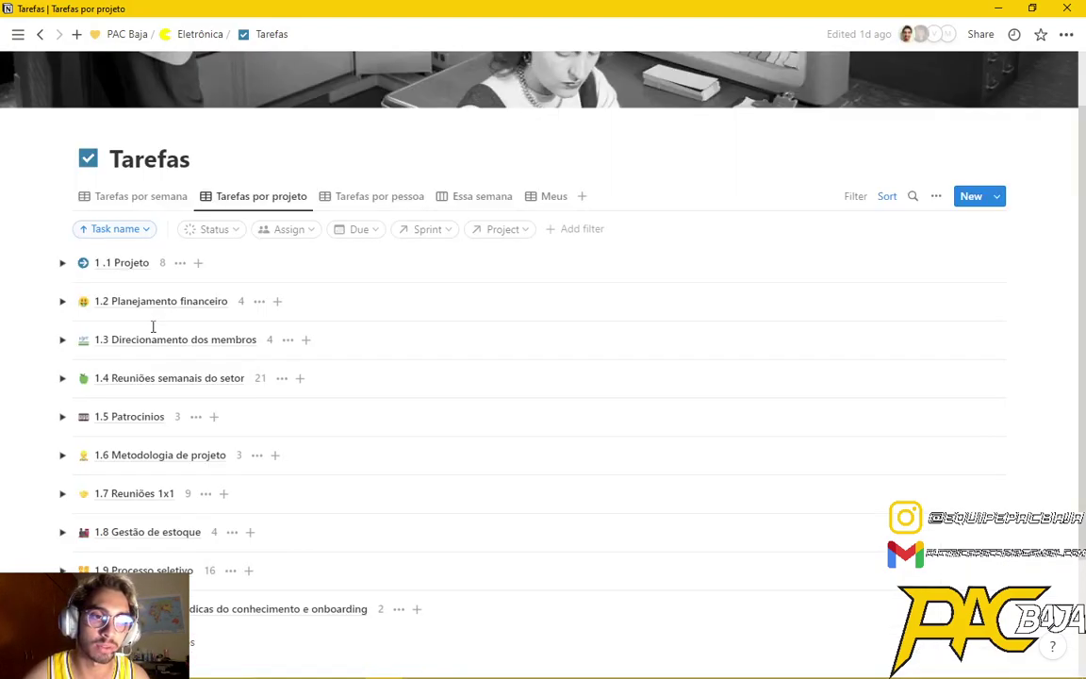
pyautogui.scroll(-1, 233, 420)
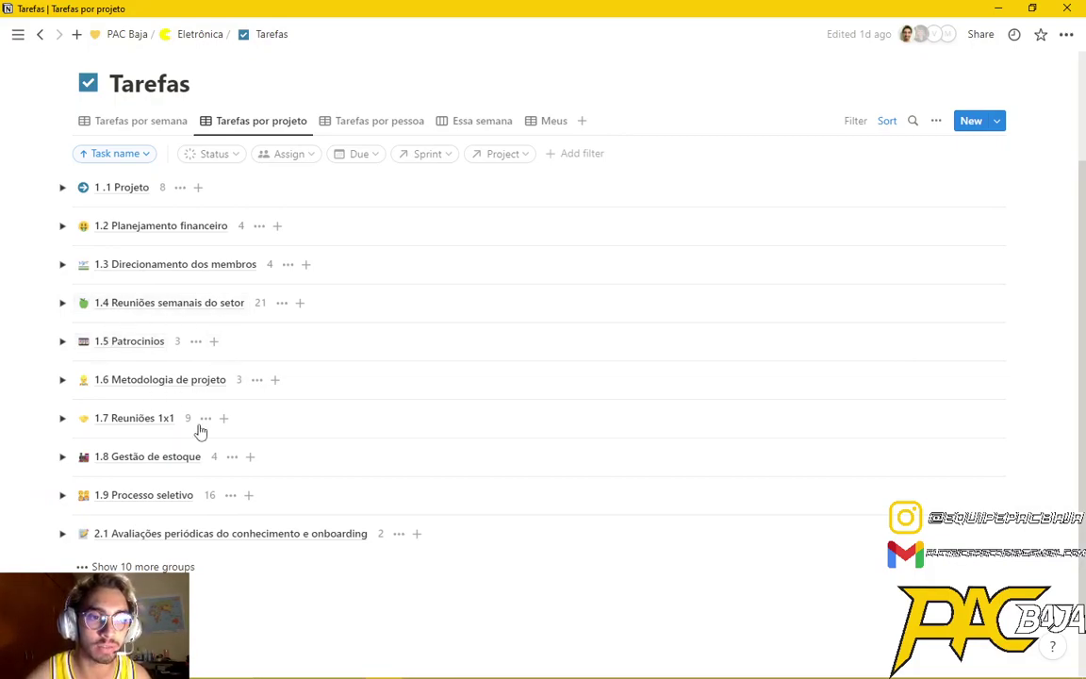
pyautogui.scroll(-1, 151, 490)
pyautogui.click(109, 481)
pyautogui.scroll(2, 94, 414)
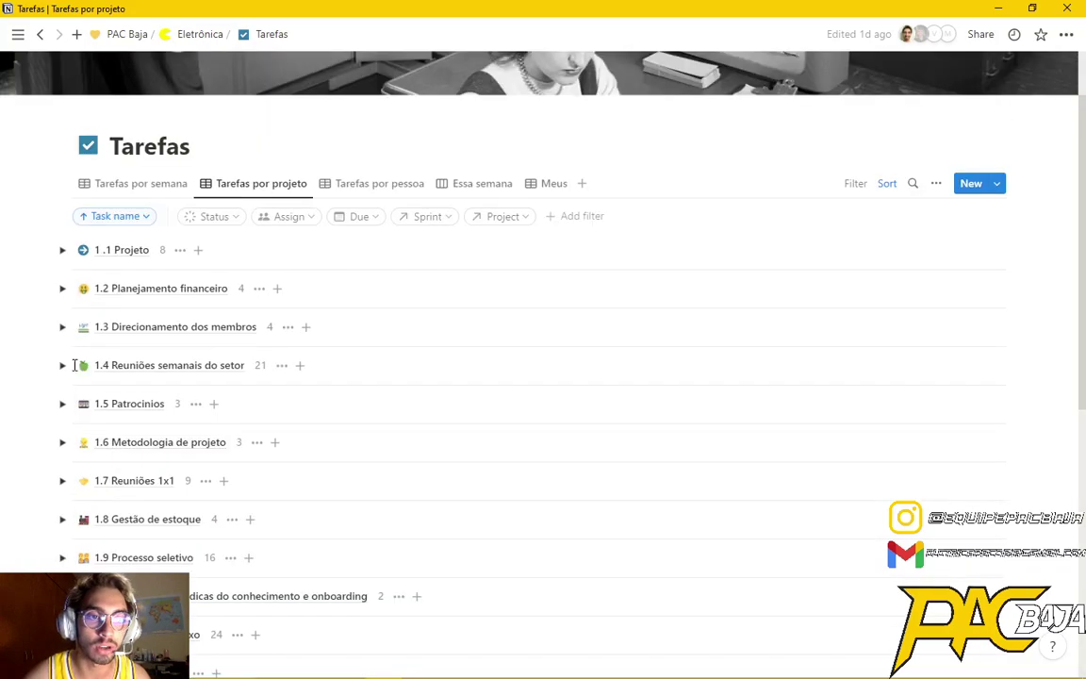
# Expand the 1.1 Projeto group, inspect the page and status options of task 1.1.1, and collapse the group.
pyautogui.click(61, 251)
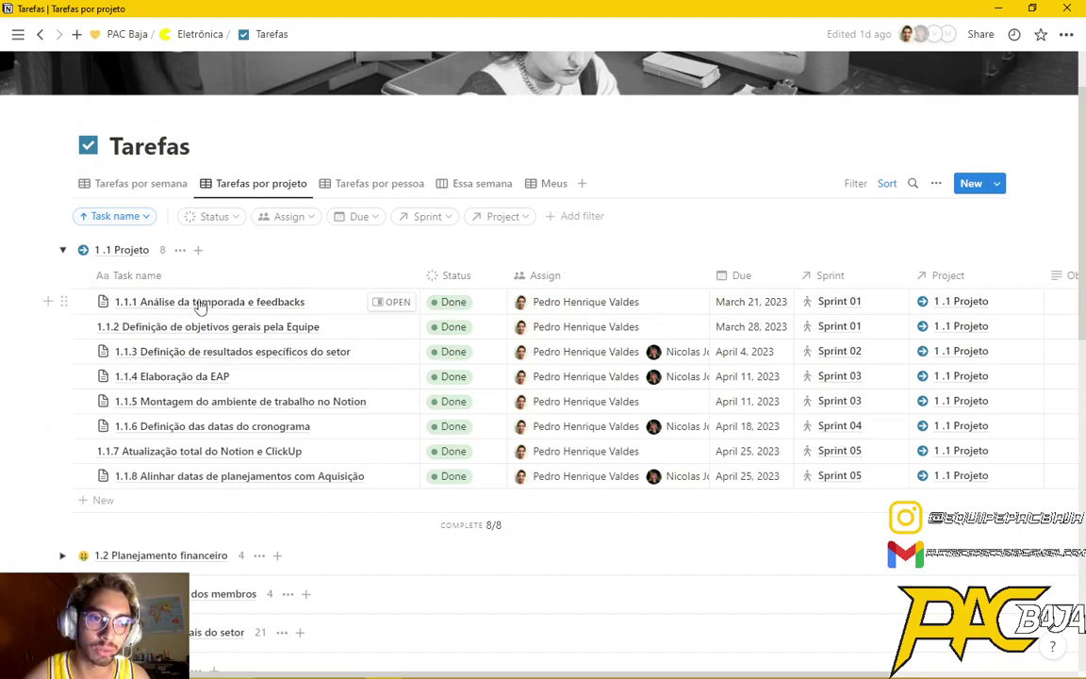
pyautogui.click(389, 302)
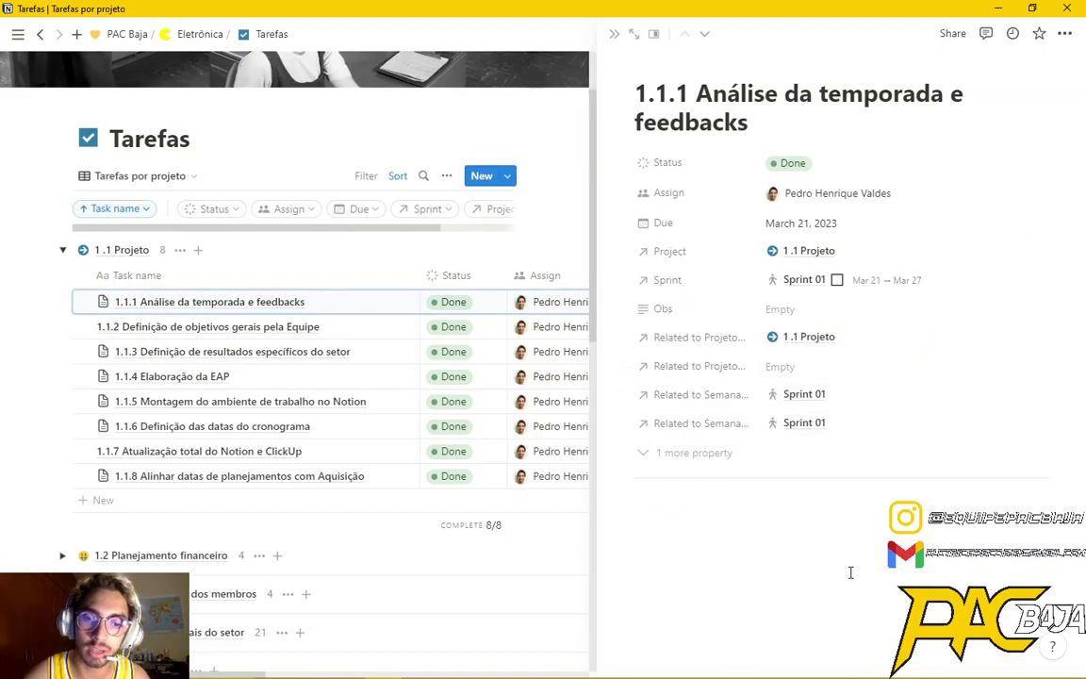
pyautogui.click(614, 34)
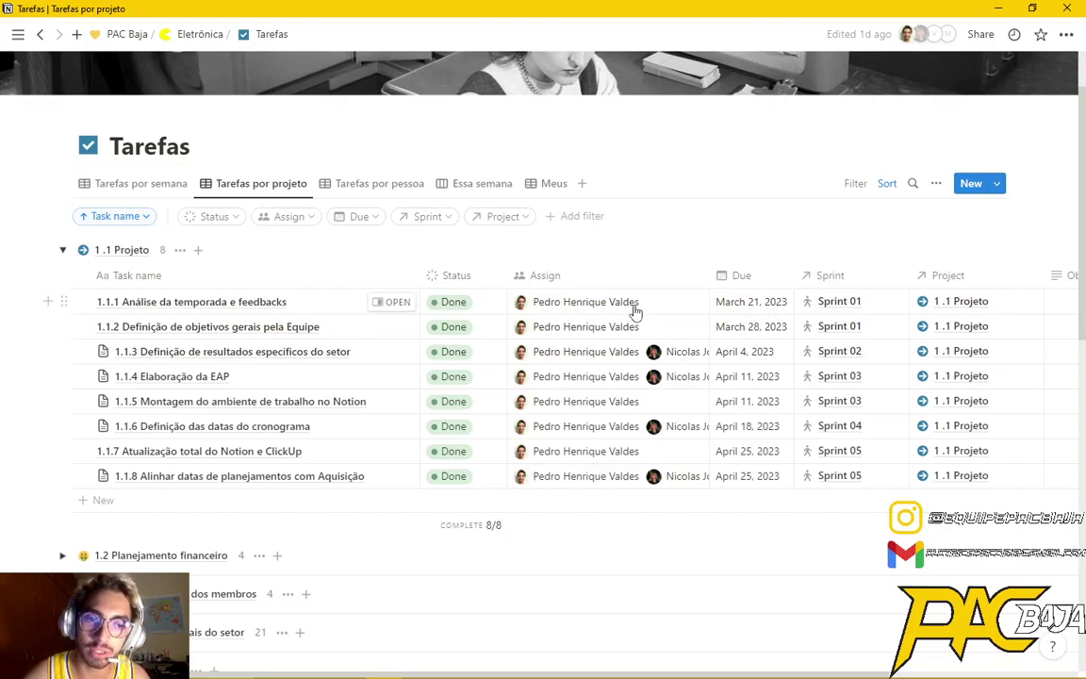
pyautogui.click(477, 311)
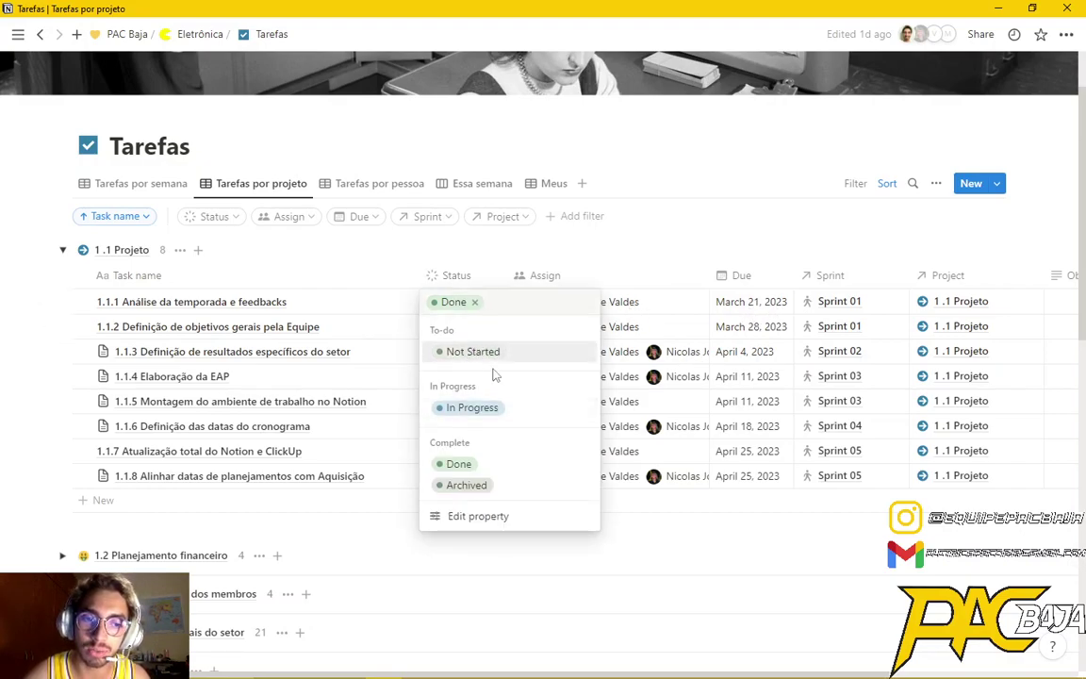
pyautogui.click(824, 330)
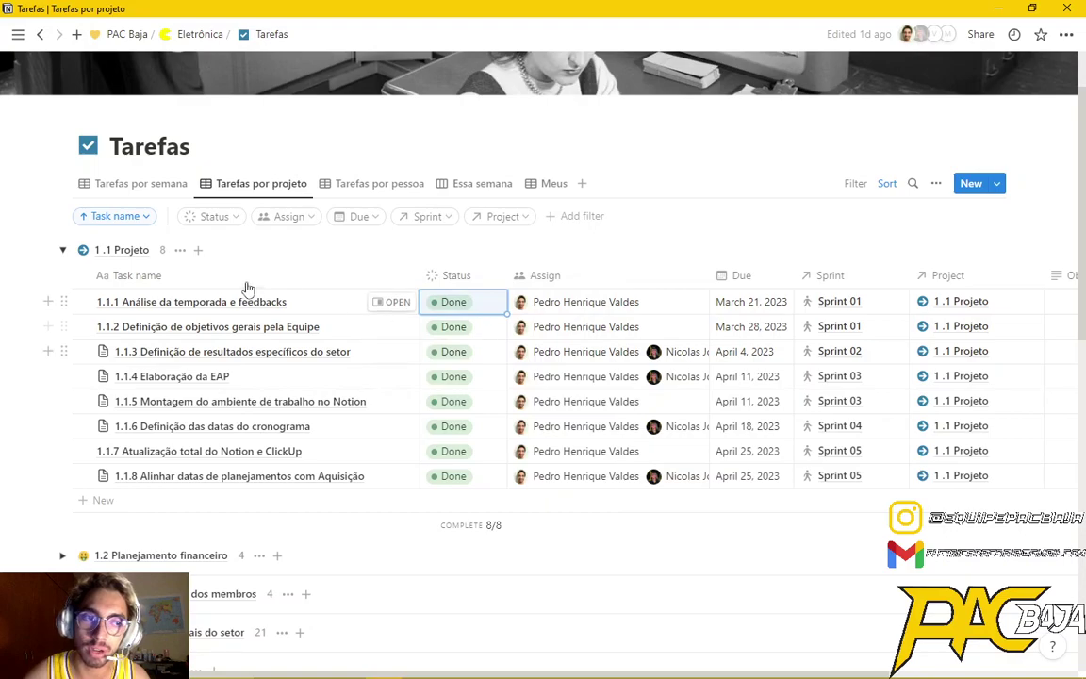
pyautogui.click(63, 250)
# Expand the 2.2 Guia do Eletrobixo group and set the status of task 2.2.20 Google Drive to Done.
pyautogui.scroll(-2, 134, 409)
pyautogui.click(63, 485)
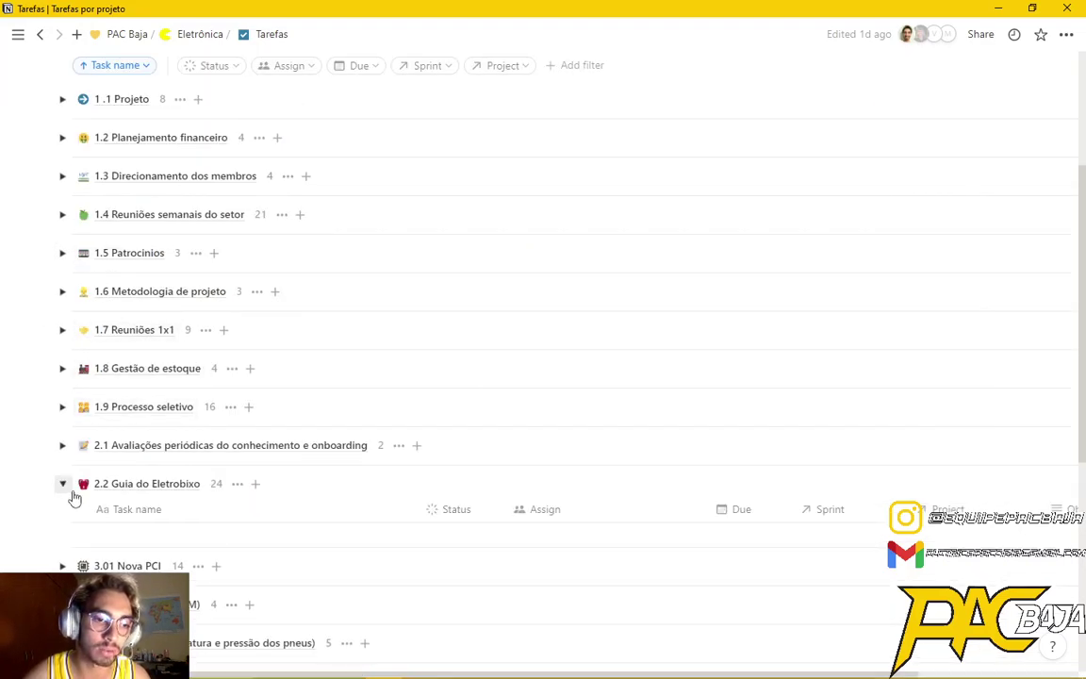
pyautogui.scroll(-3, 179, 463)
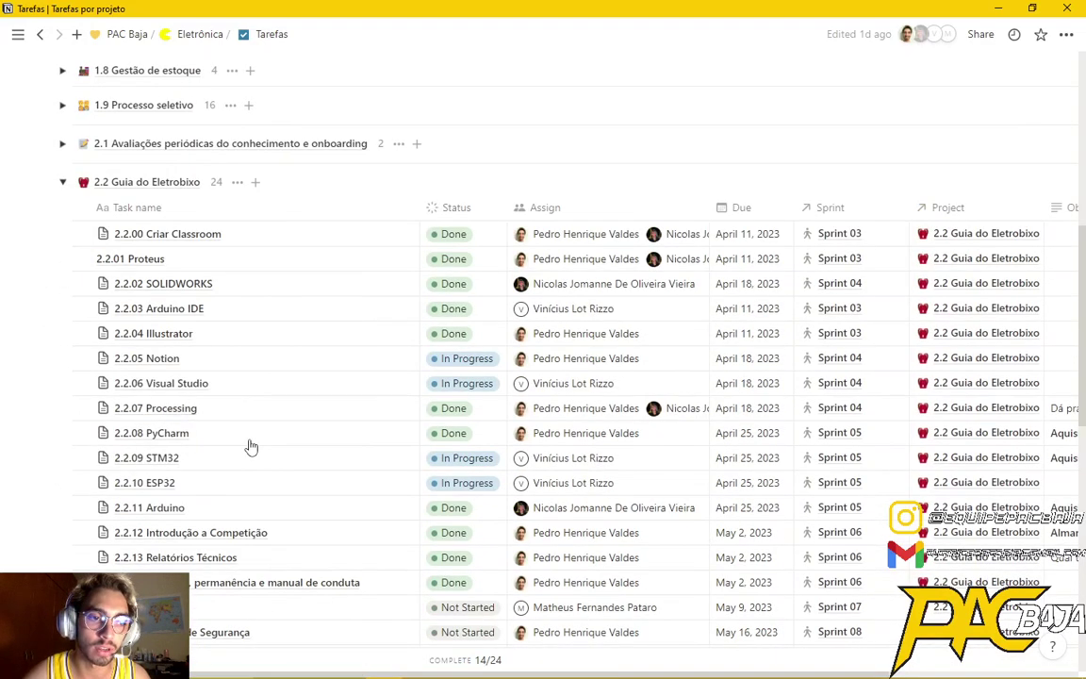
pyautogui.scroll(-1, 251, 447)
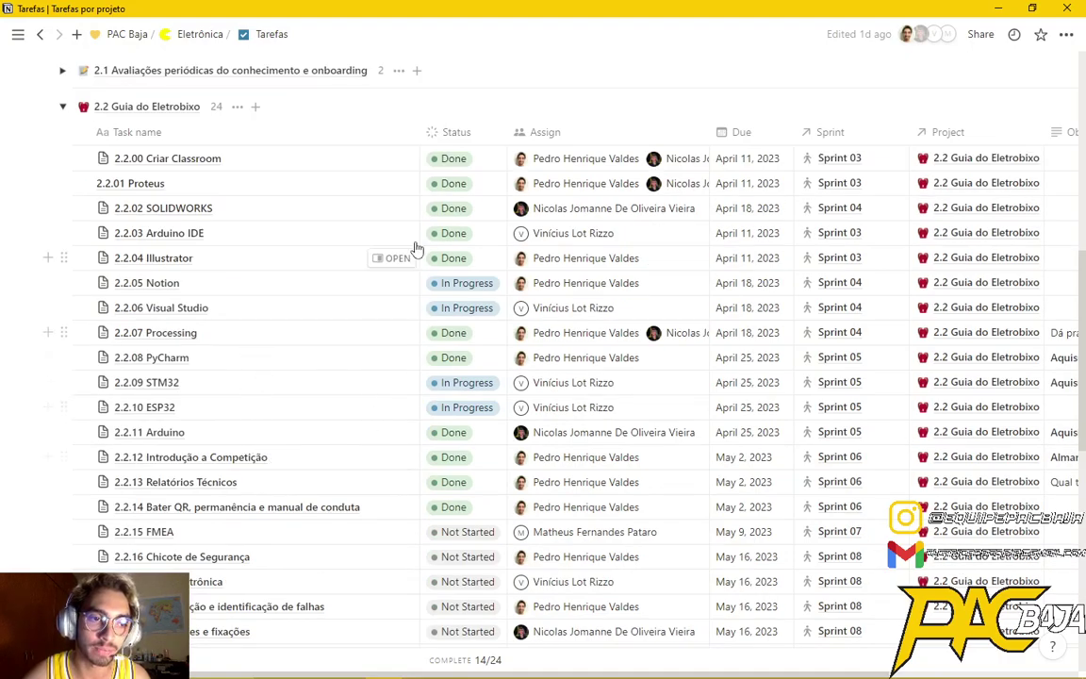
pyautogui.scroll(-2, 464, 514)
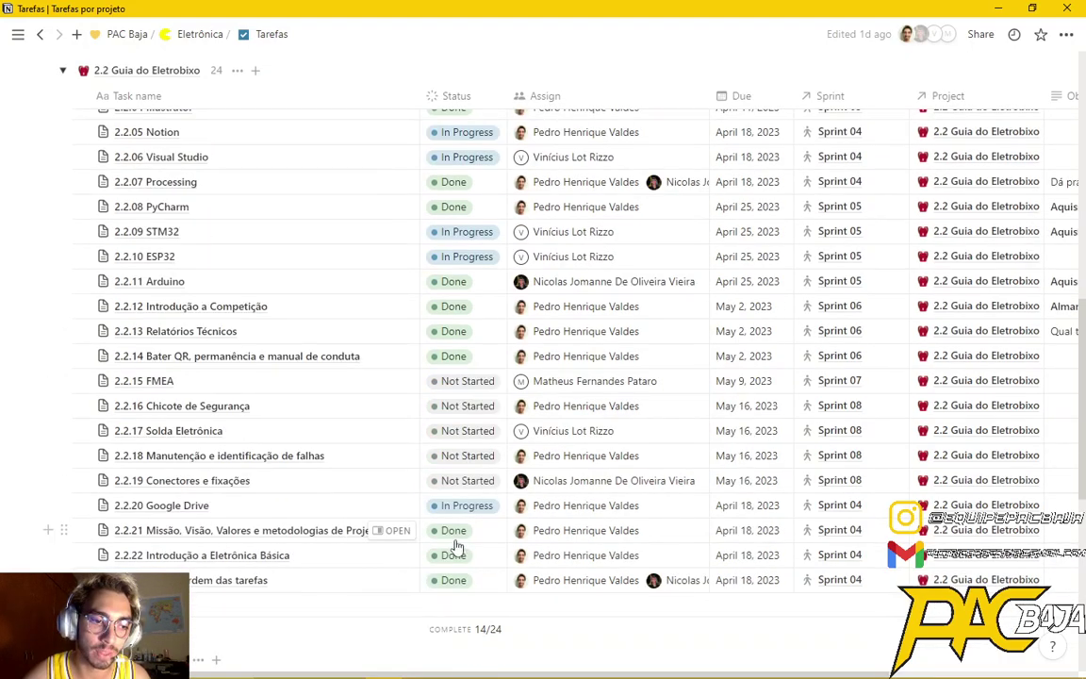
pyautogui.click(460, 506)
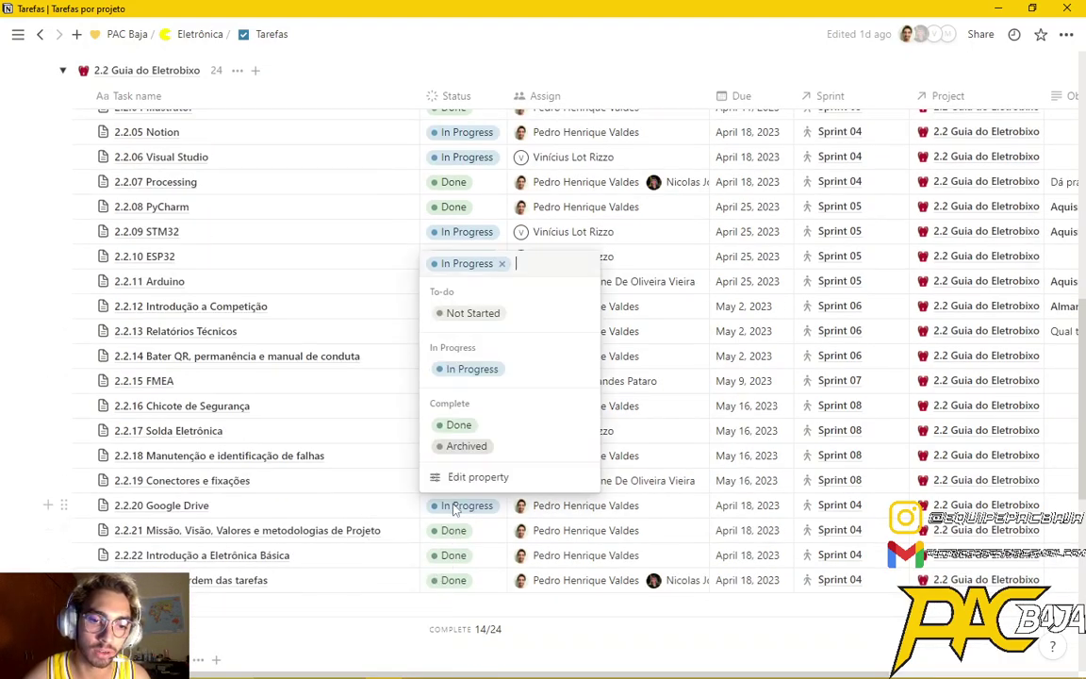
pyautogui.click(461, 425)
# Try the Not Started and In Progress statuses on task 2.2.04 Illustrator and set it back to Done.
pyautogui.scroll(3, 519, 514)
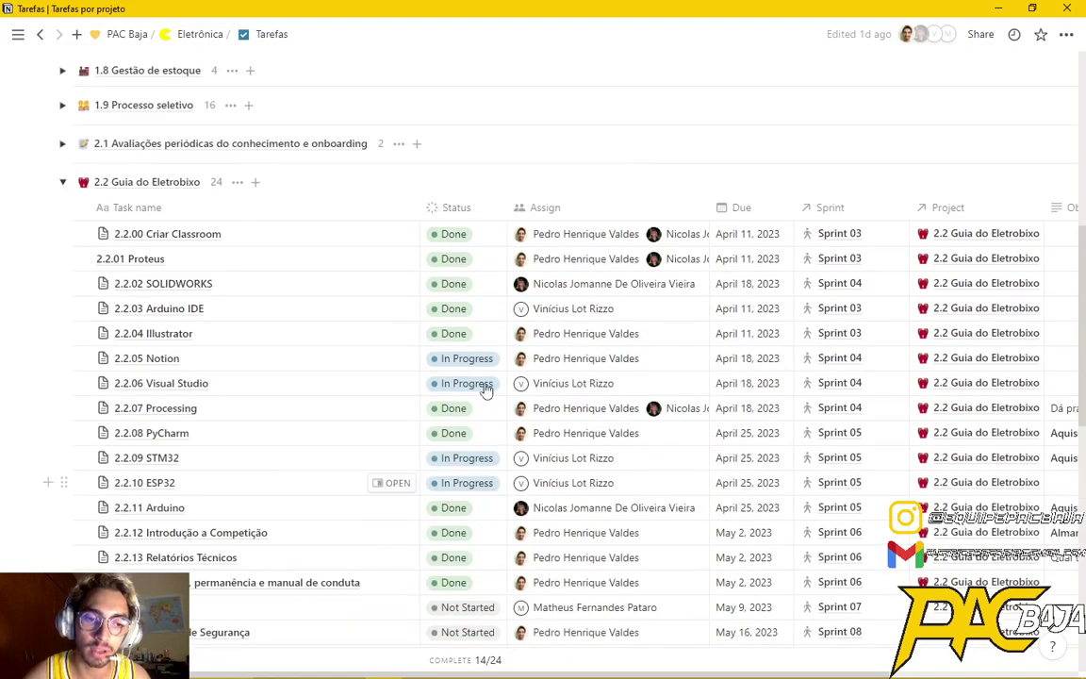
pyautogui.click(468, 233)
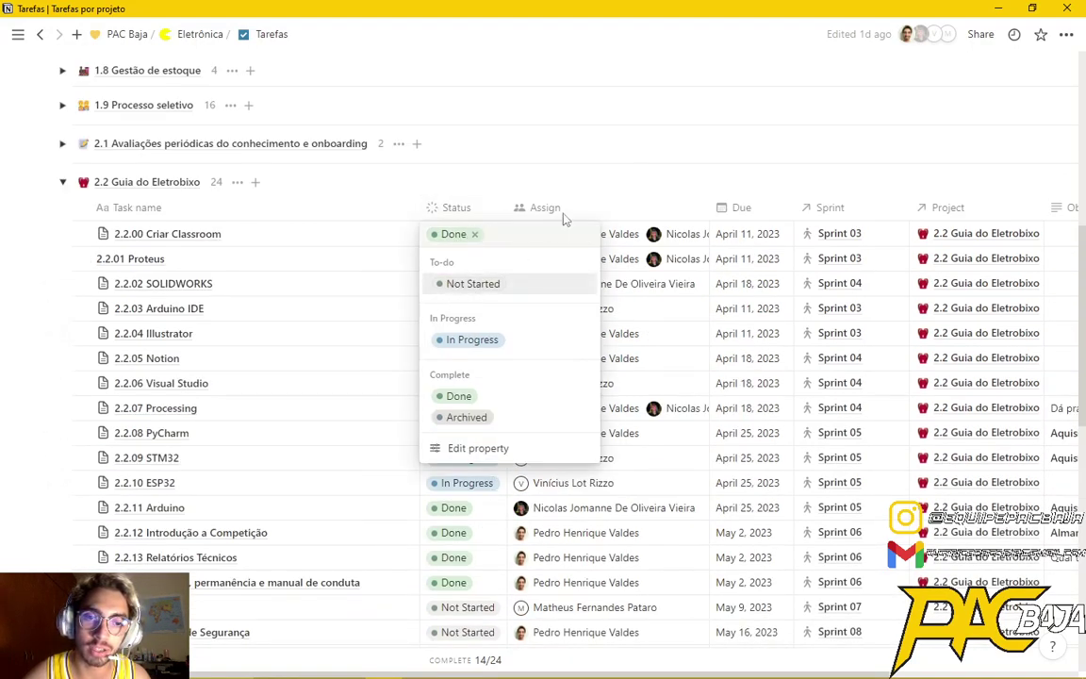
pyautogui.press('Escape')
pyautogui.click(528, 334)
pyautogui.press('Escape')
pyautogui.click(465, 334)
pyautogui.click(473, 383)
pyautogui.click(467, 334)
pyautogui.click(479, 439)
pyautogui.click(466, 335)
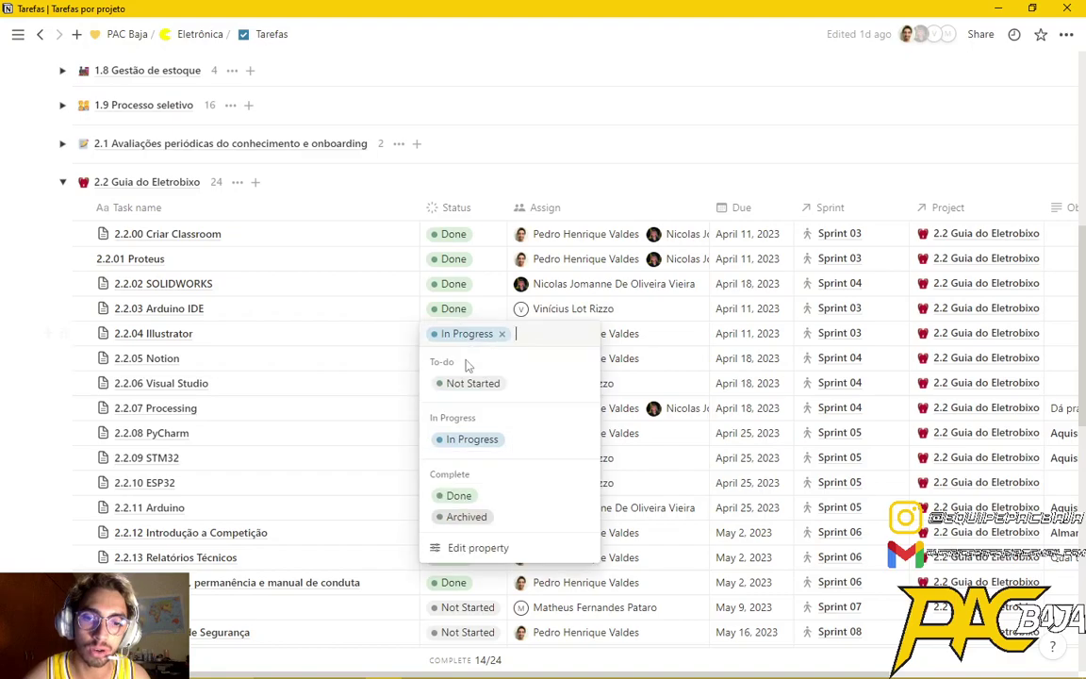
pyautogui.click(485, 494)
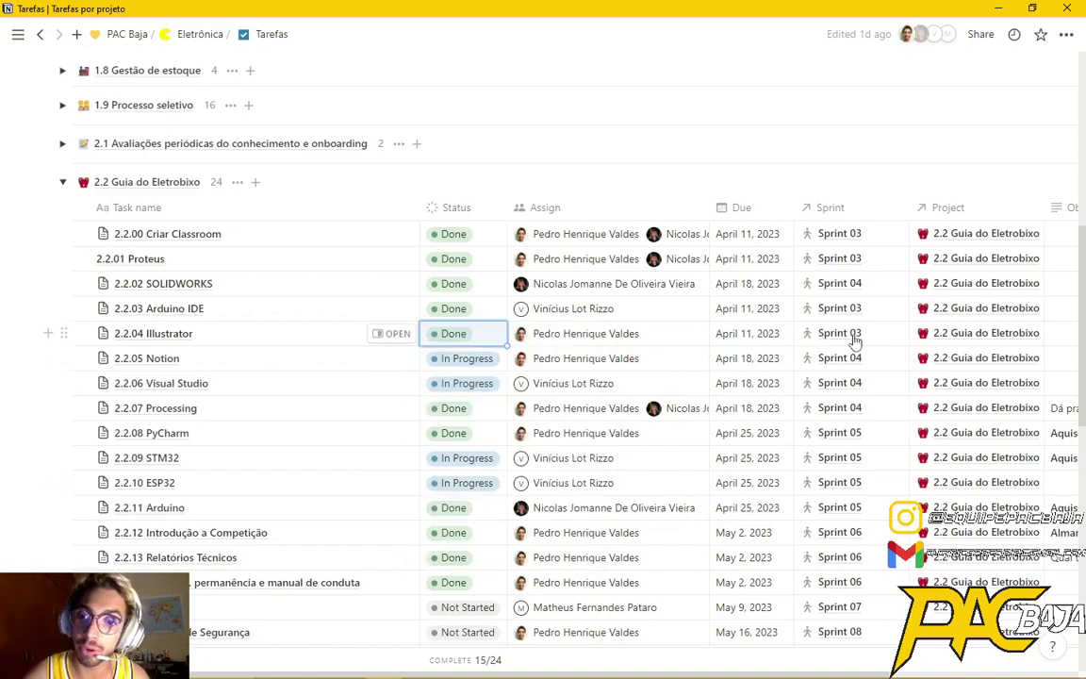
# Collapse the 2.2 Guia do Eletrobixo group and expand the 3.07 Indutivo Dianteira and 3.08 Combustível groups to view their tasks.
pyautogui.scroll(3, 854, 341)
pyautogui.click(63, 332)
pyautogui.scroll(-5, 621, 400)
pyautogui.click(63, 369)
pyautogui.scroll(-3, 279, 378)
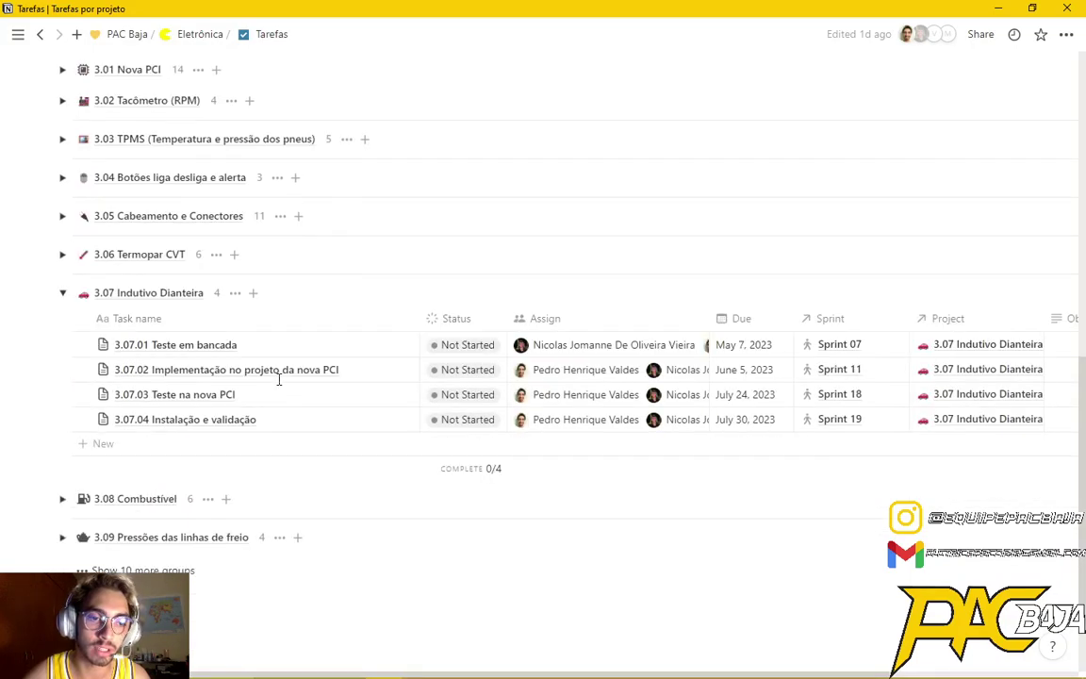
pyautogui.click(63, 423)
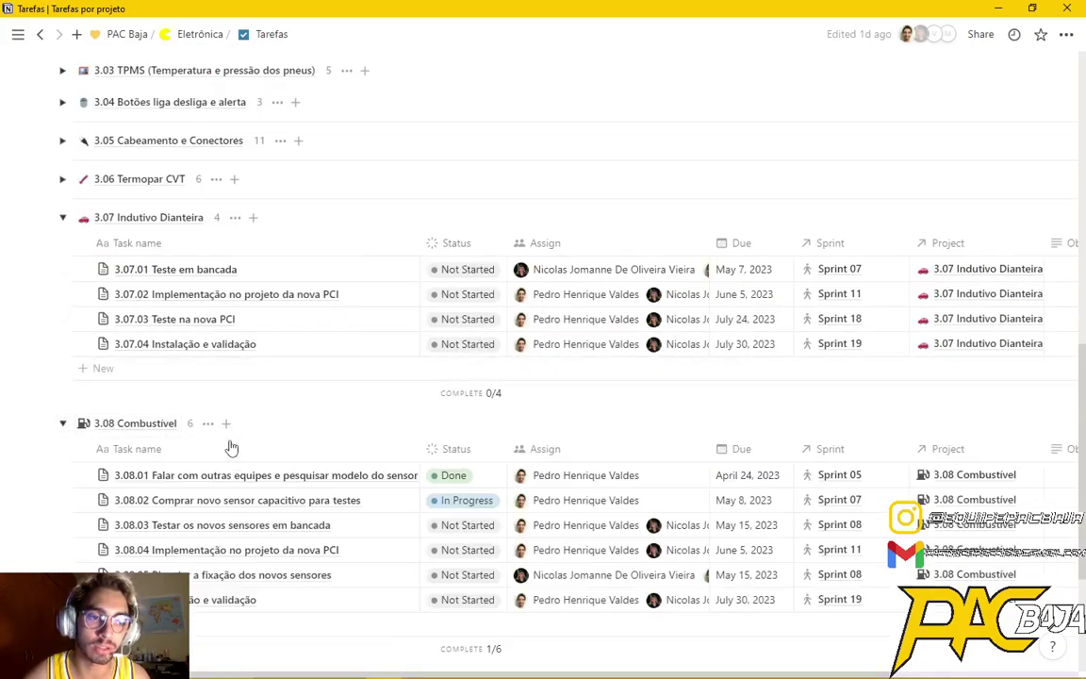
pyautogui.scroll(-3, 223, 443)
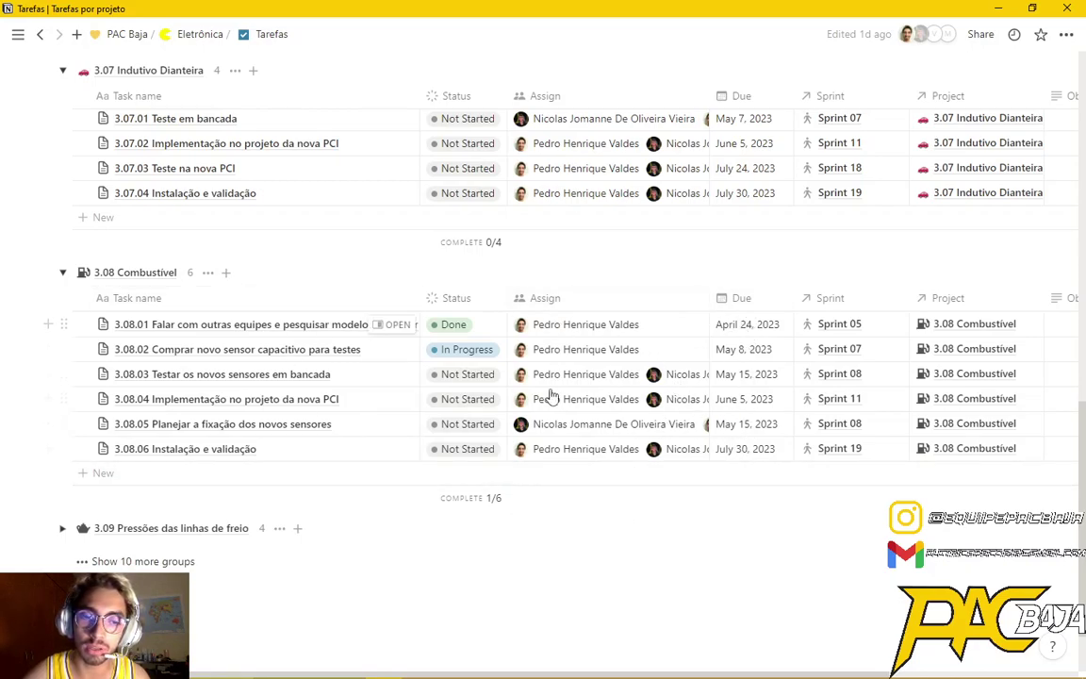
# Open the 3.08 Combustível project page in the side peek, reveal its hidden Tasks property, review the page and close it.
pyautogui.click(127, 275)
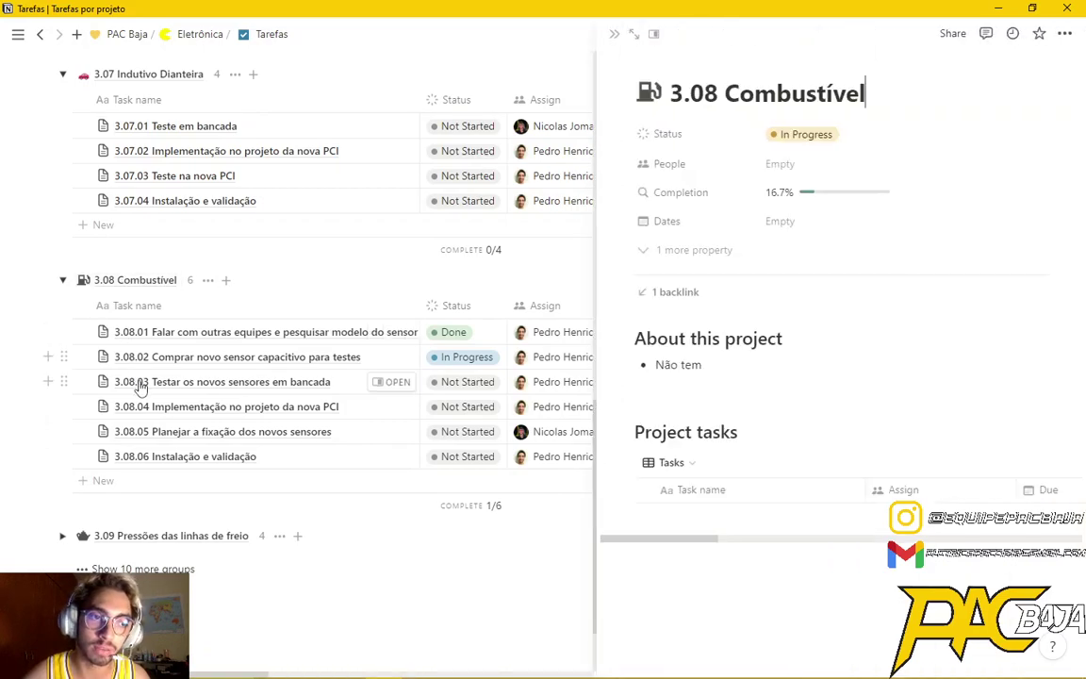
pyautogui.click(728, 262)
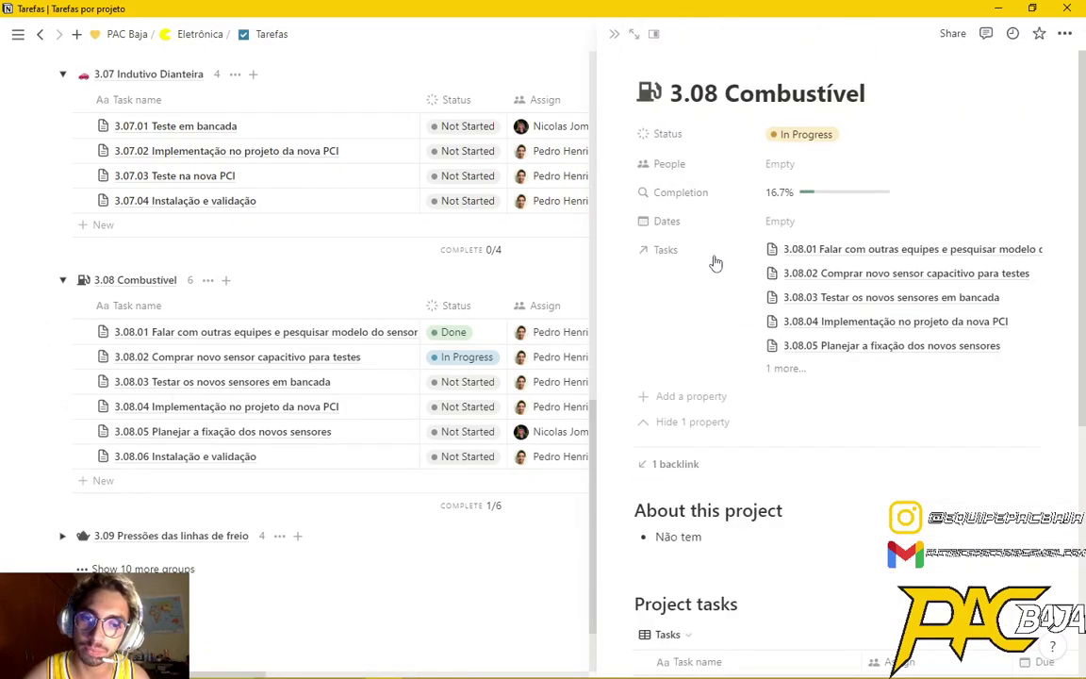
pyautogui.scroll(-5, 754, 462)
pyautogui.scroll(3, 637, 56)
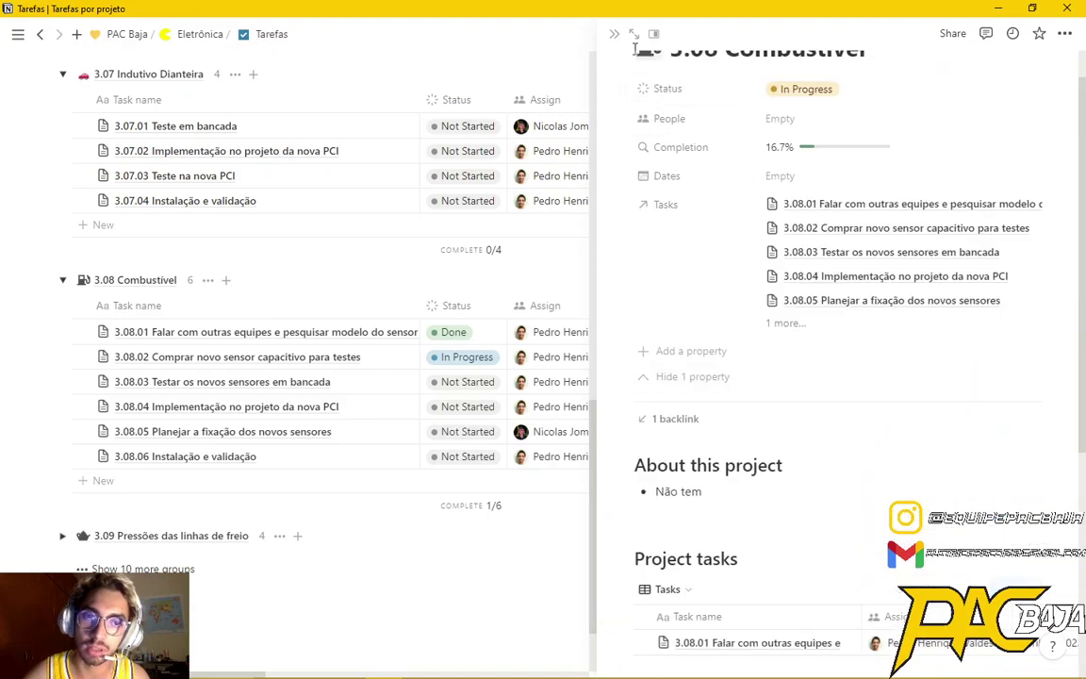
pyautogui.click(614, 34)
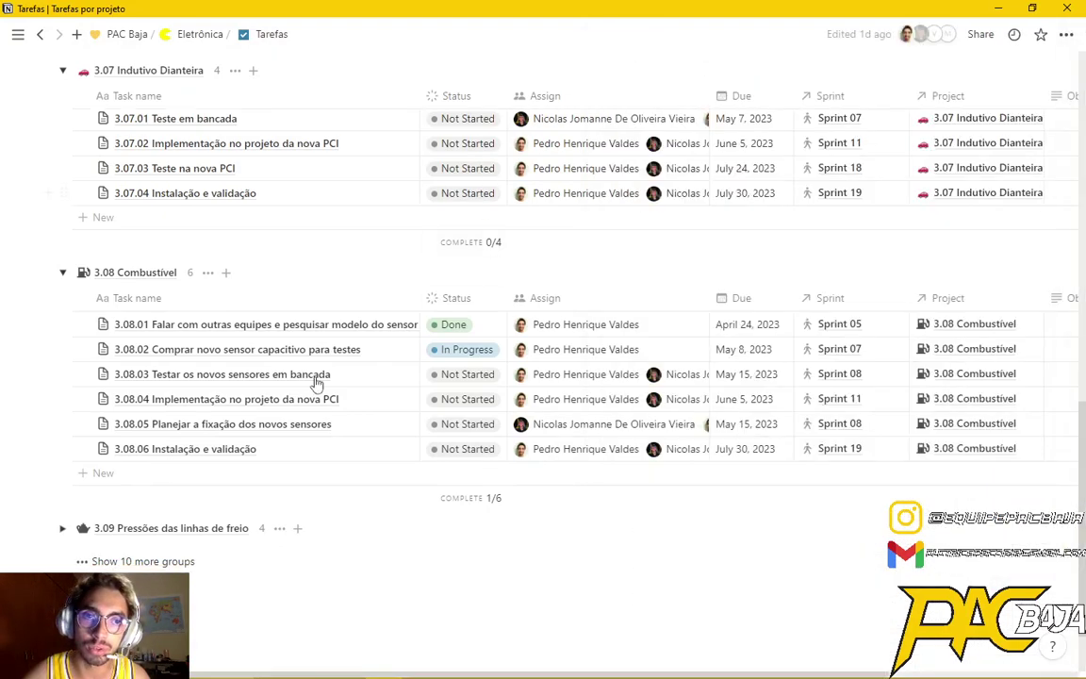
pyautogui.scroll(1, 127, 110)
# Go back to Eletrônica, open Recursos and examine the details of the Barra de Pino Fêmea item.
pyautogui.click(174, 37)
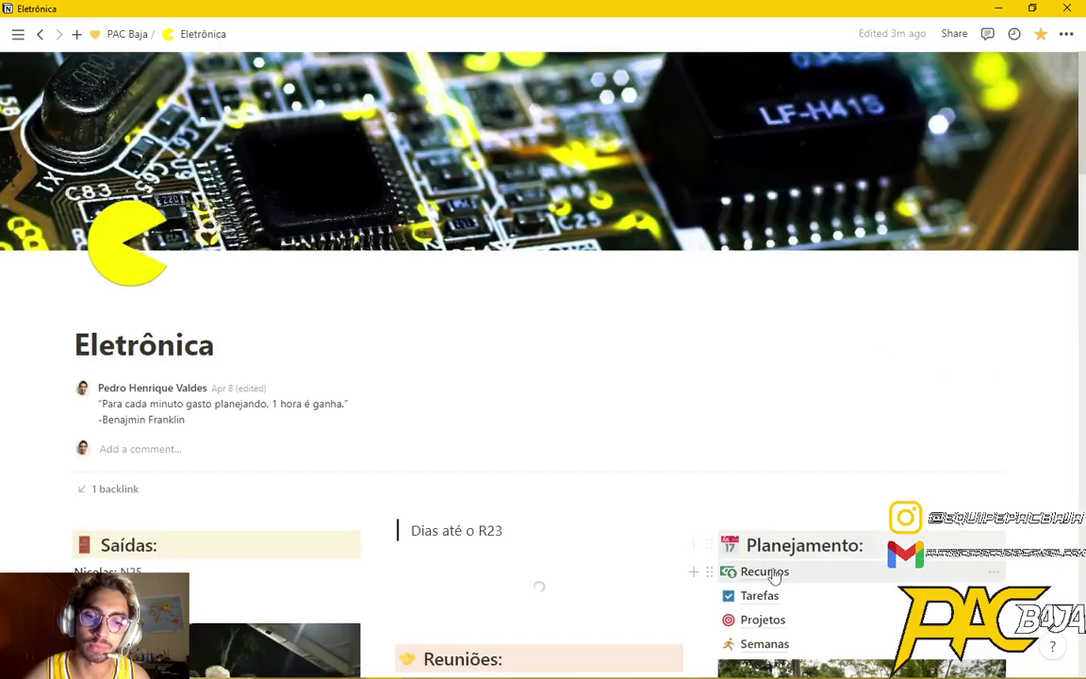
pyautogui.click(766, 569)
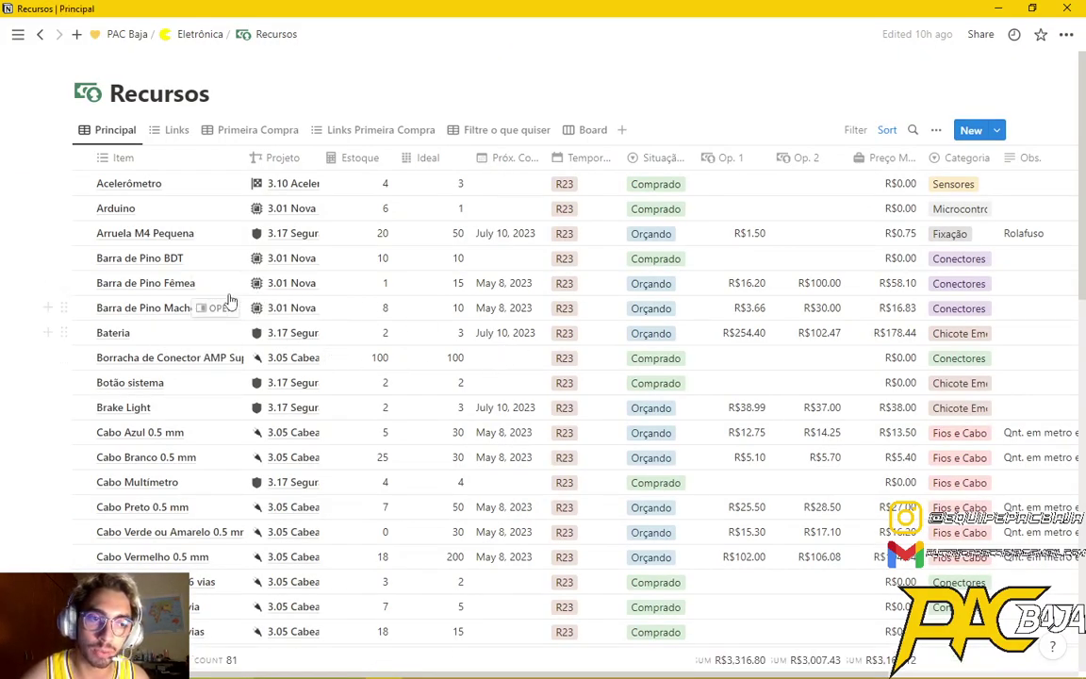
pyautogui.click(225, 283)
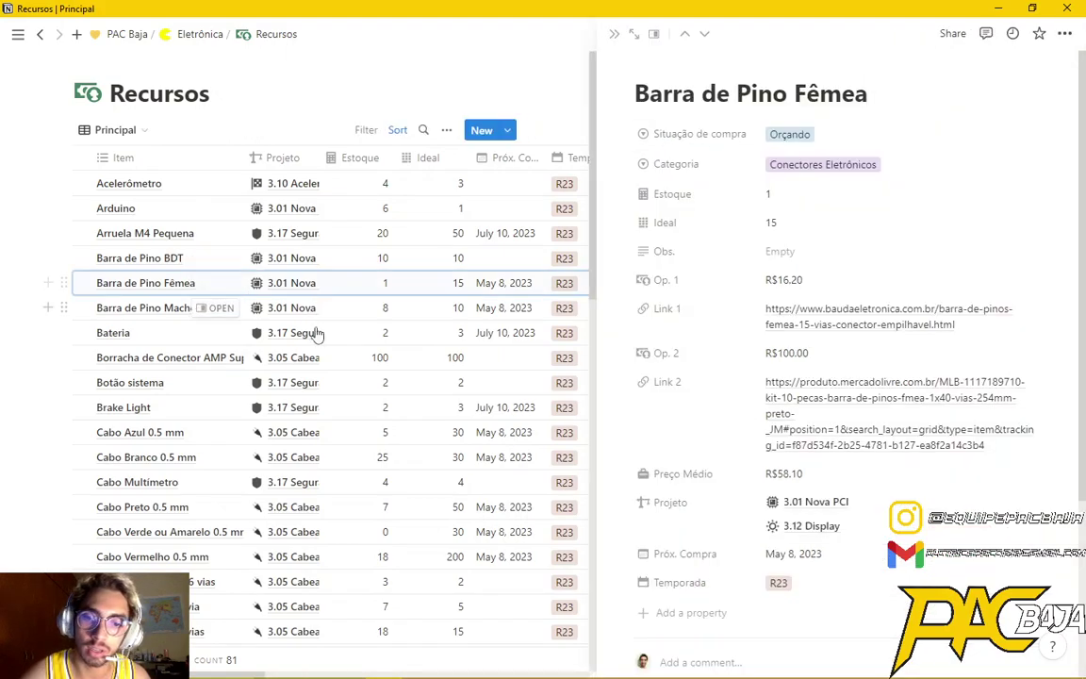
pyautogui.scroll(-2, 803, 443)
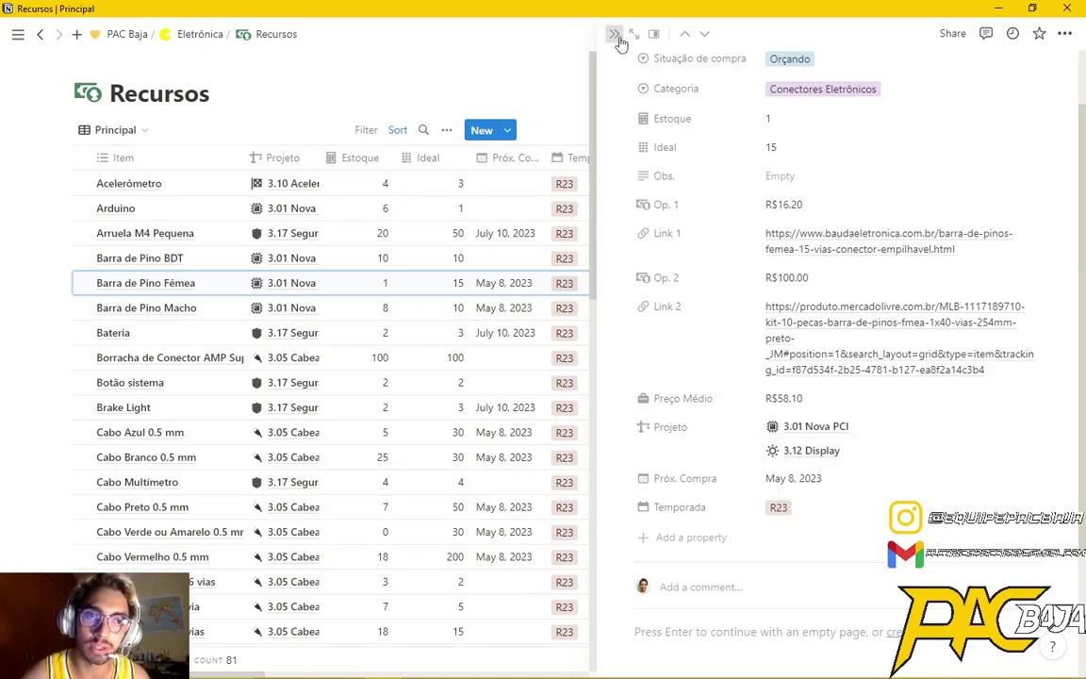
# Close the item details, open Semanas from the Eletrônica page and view its sprints in the All view.
pyautogui.press('Escape')
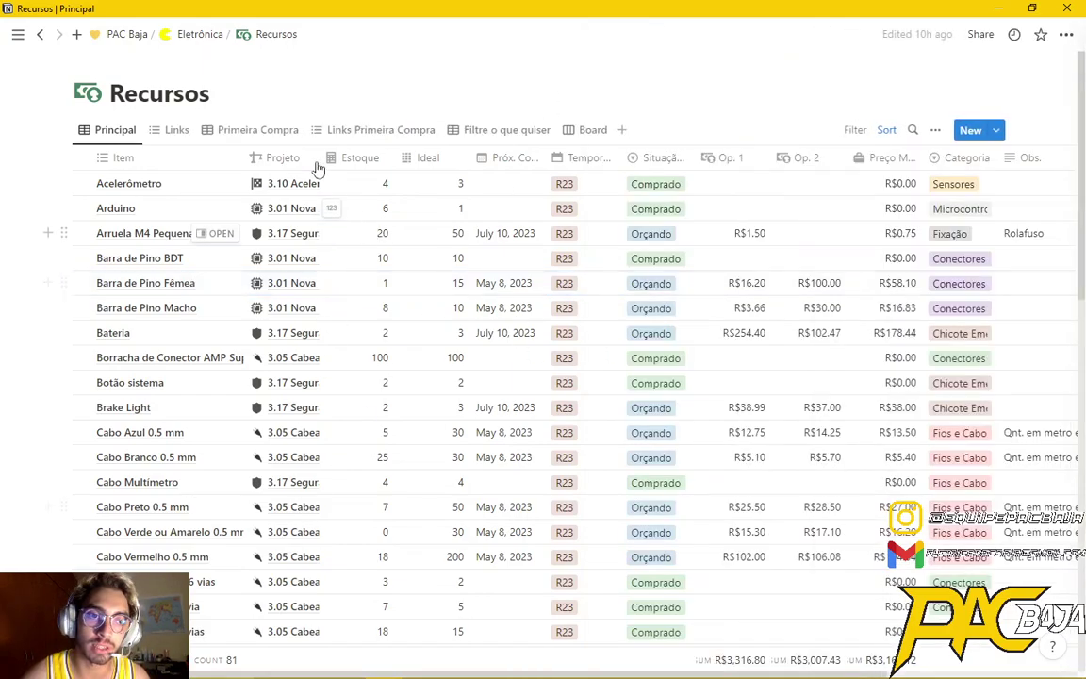
pyautogui.click(207, 34)
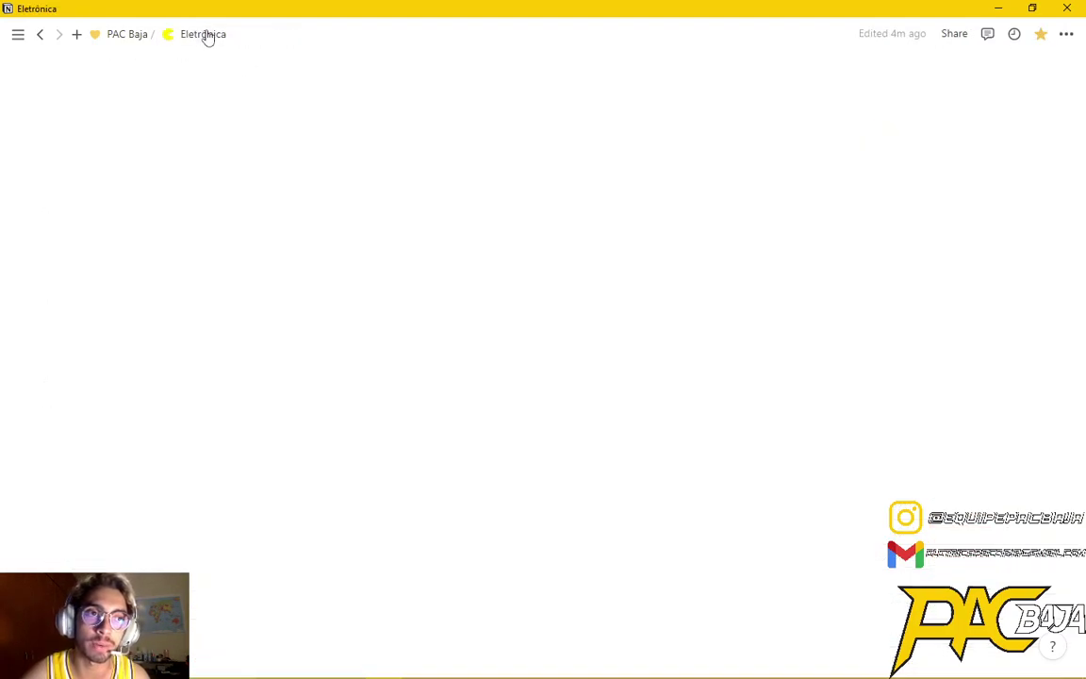
pyautogui.scroll(-3, 671, 327)
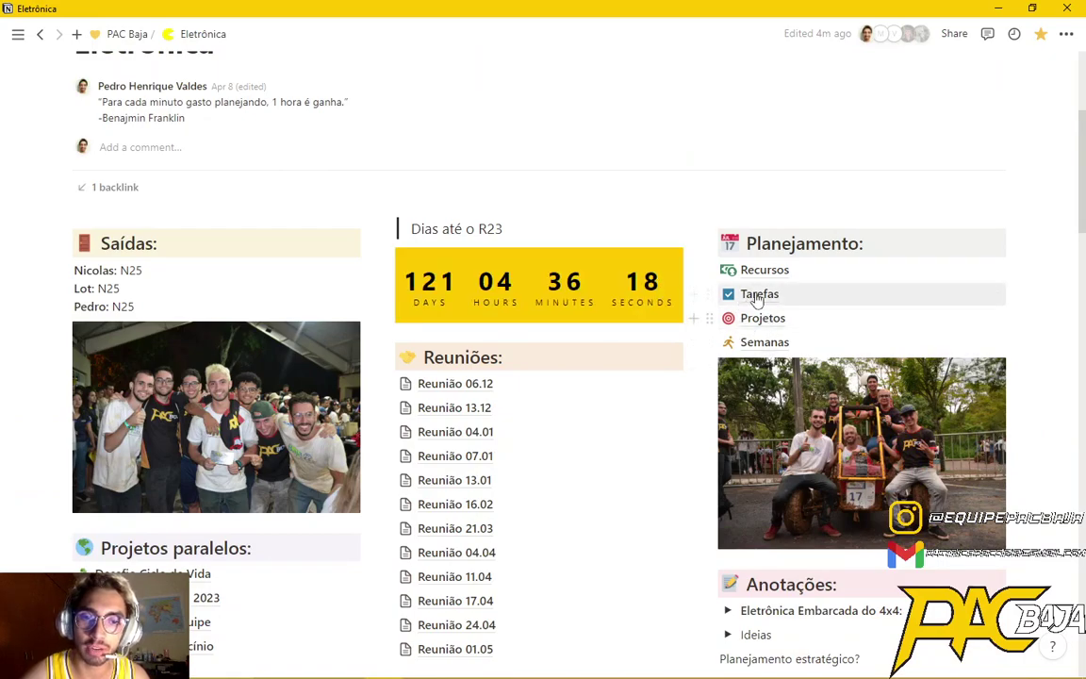
pyautogui.click(770, 347)
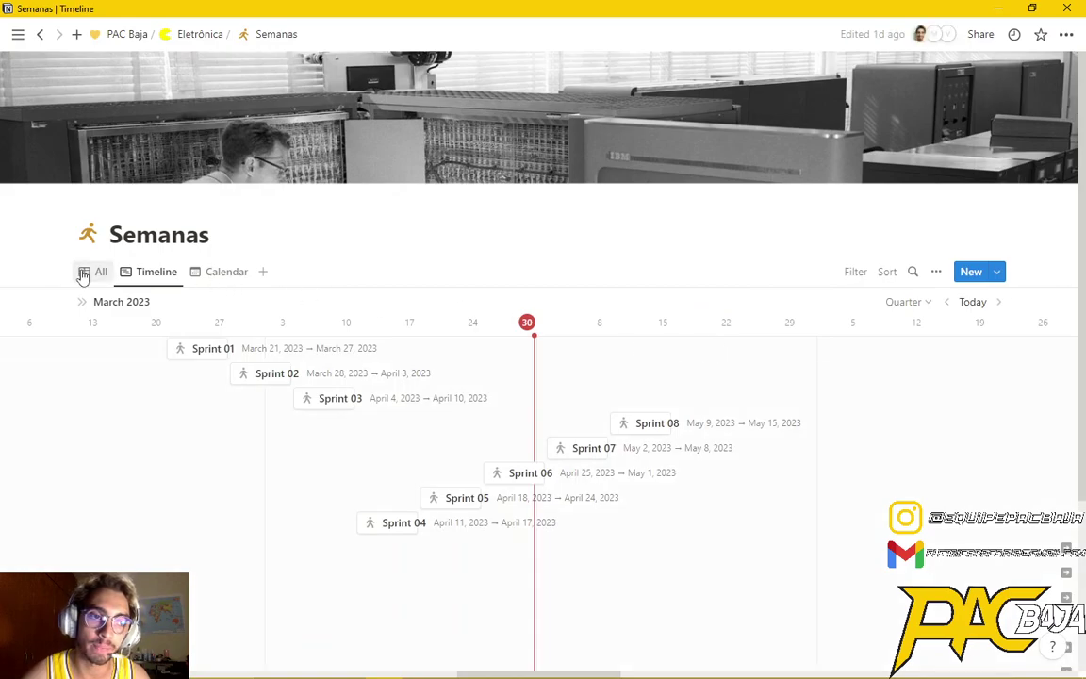
pyautogui.click(85, 273)
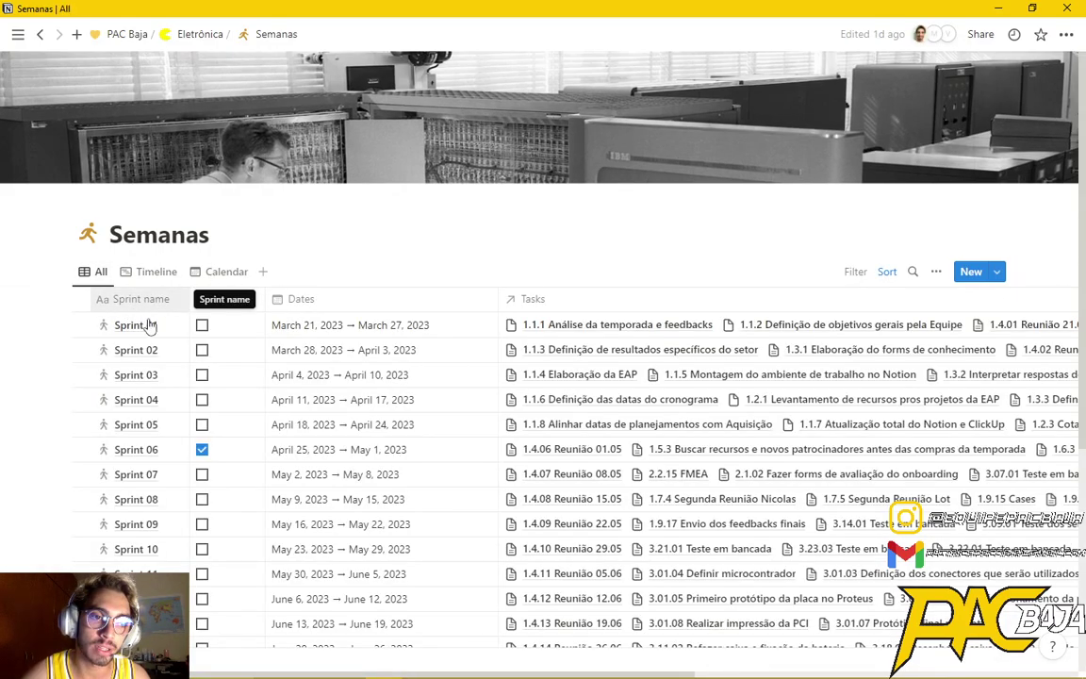
pyautogui.scroll(-3, 472, 376)
pyautogui.scroll(3, 104, 278)
pyautogui.scroll(-4, 141, 325)
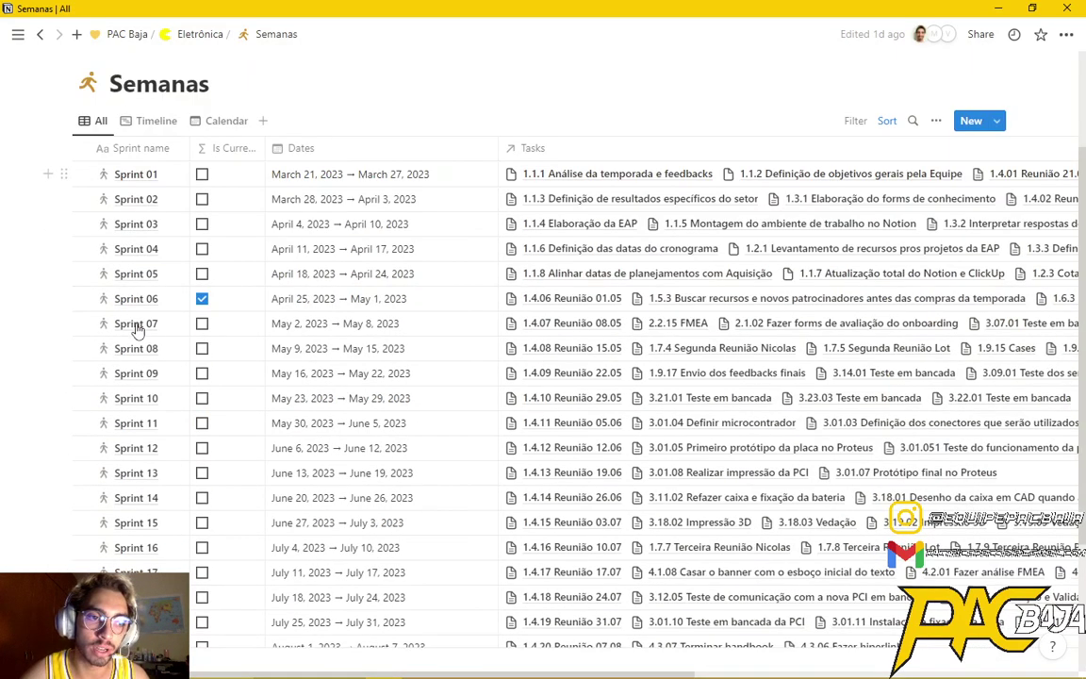
pyautogui.scroll(3, 151, 460)
# Open Sprint 01 in the side peek, review its linked tasks and close it.
pyautogui.click(166, 205)
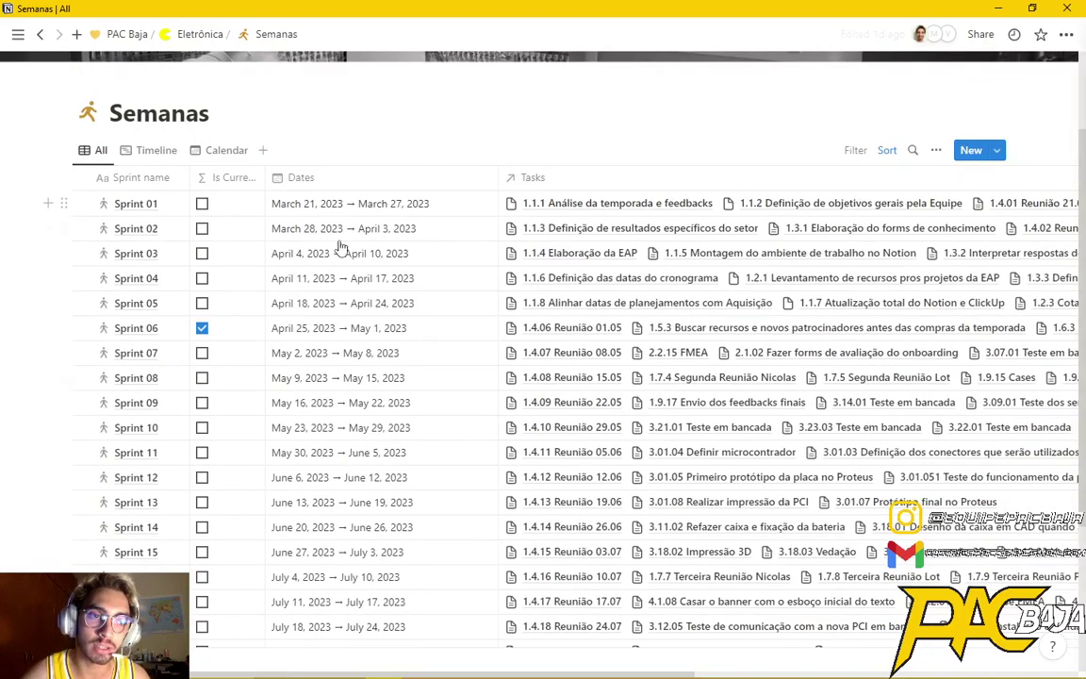
pyautogui.scroll(-3, 787, 424)
pyautogui.scroll(1, 780, 377)
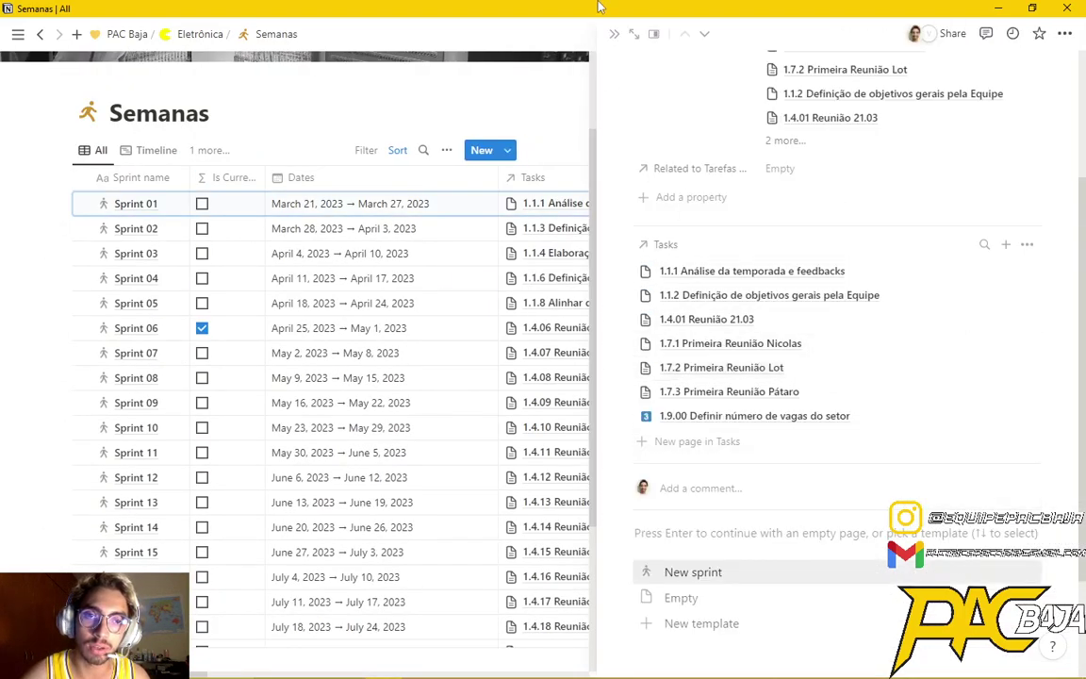
pyautogui.click(612, 35)
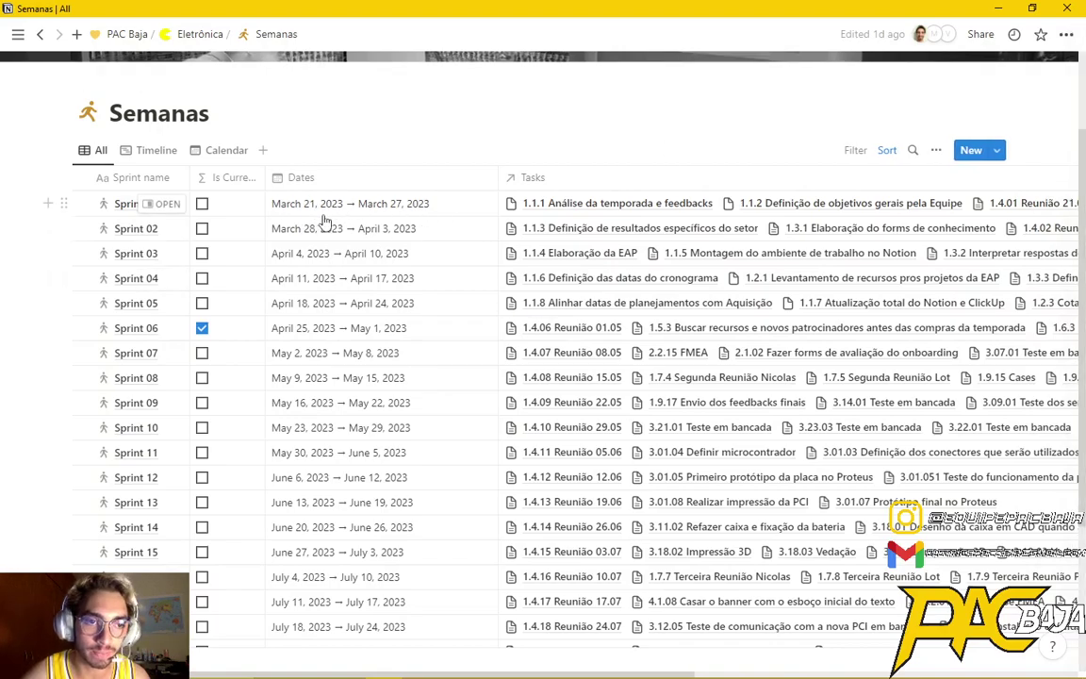
# Examine the full sprint list in Semanas, including the dates, current-sprint marks and tasks linked to each sprint.
pyautogui.scroll(-3, 417, 315)
pyautogui.scroll(3, 375, 331)
pyautogui.scroll(-1, 295, 265)
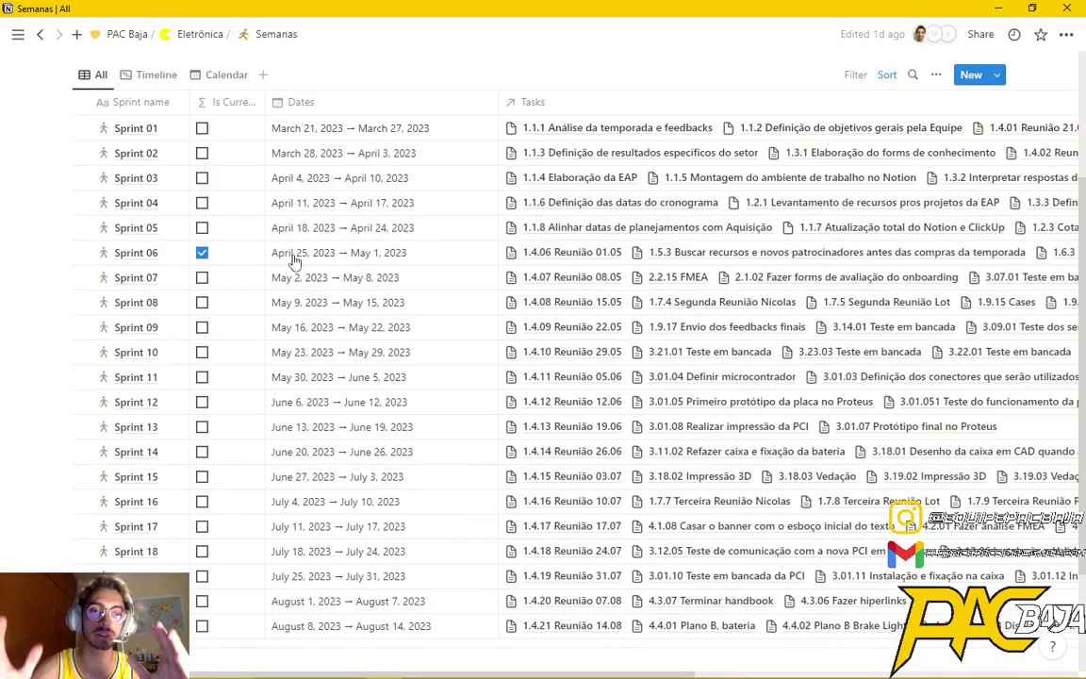
pyautogui.scroll(2, 295, 261)
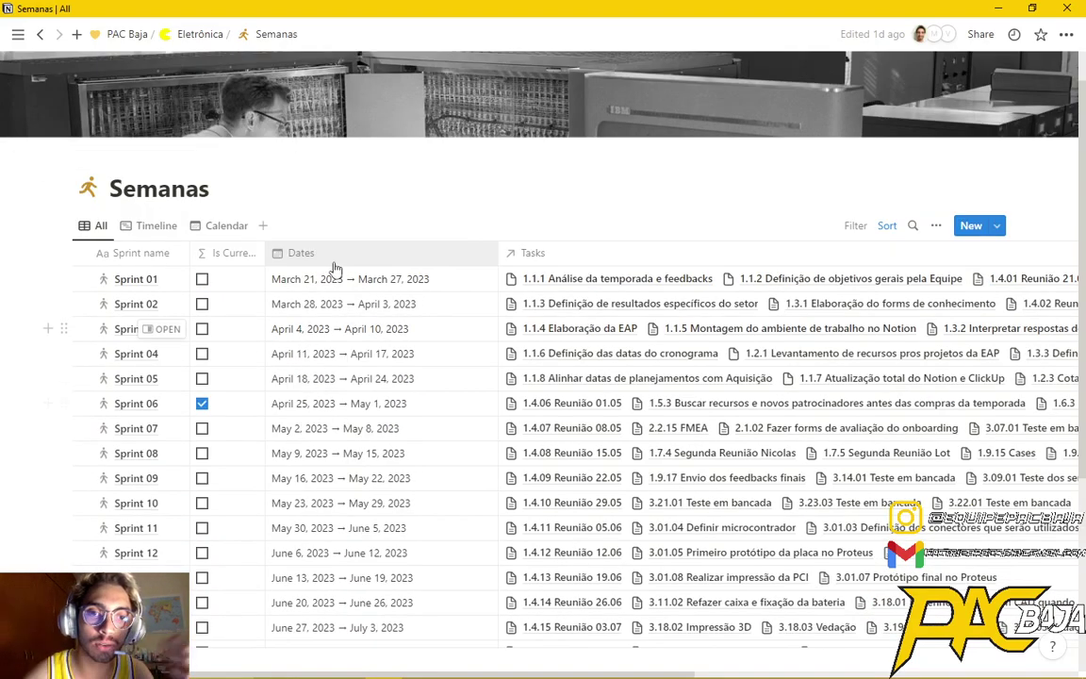
pyautogui.scroll(-1, 364, 302)
pyautogui.scroll(-3, 252, 322)
pyautogui.scroll(3, 260, 457)
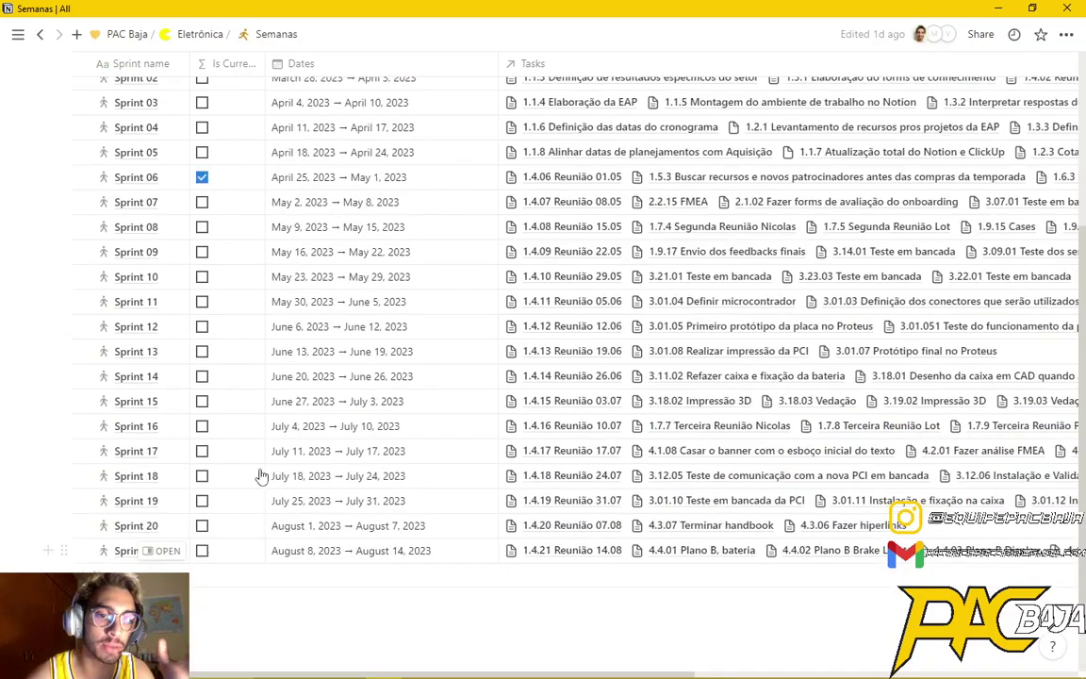
pyautogui.scroll(-2, 341, 277)
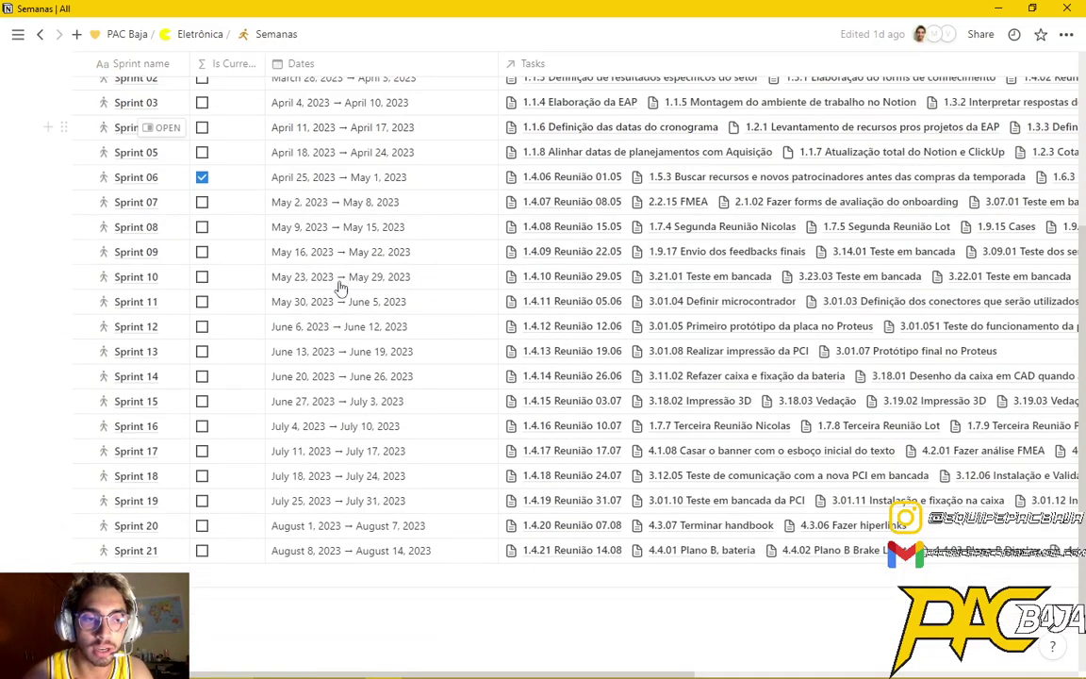
pyautogui.scroll(3, 367, 476)
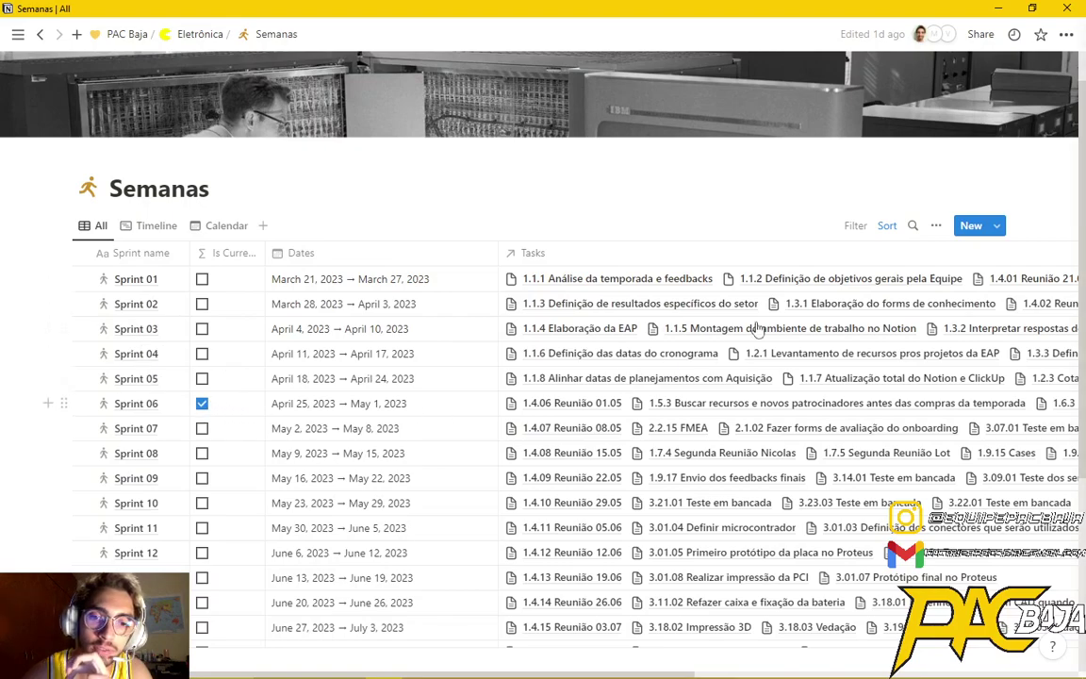
pyautogui.click(490, 128)
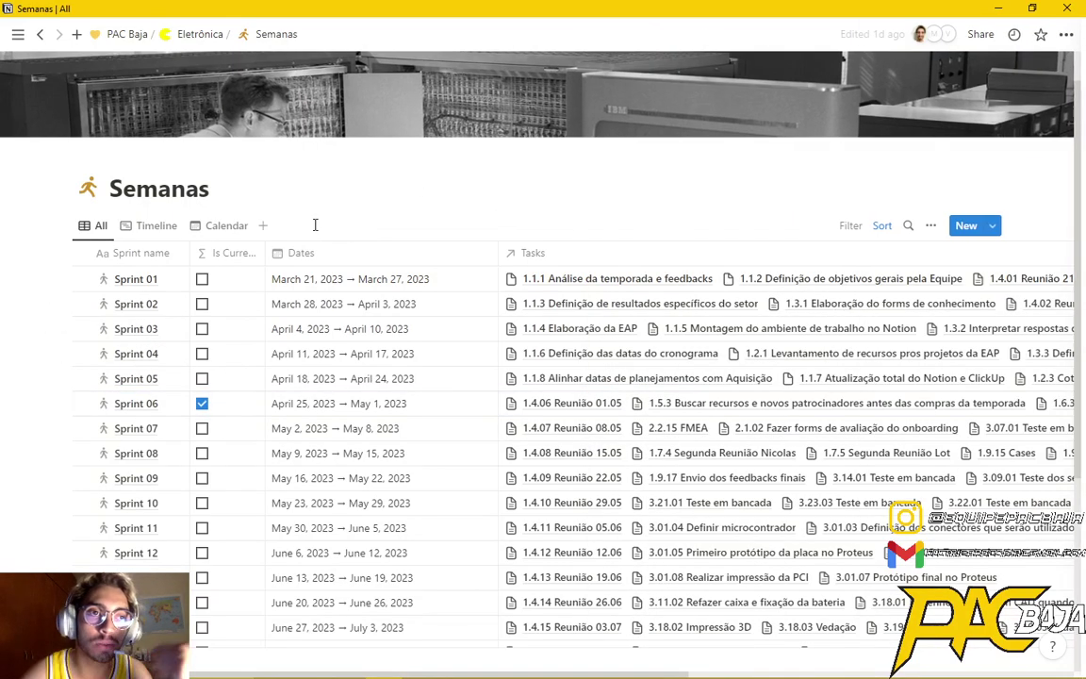
# Open Tarefas from the Eletrônica page and expand the 1.1 Projeto and 1.4 Reuniões semanais do setor groups.
pyautogui.click(216, 40)
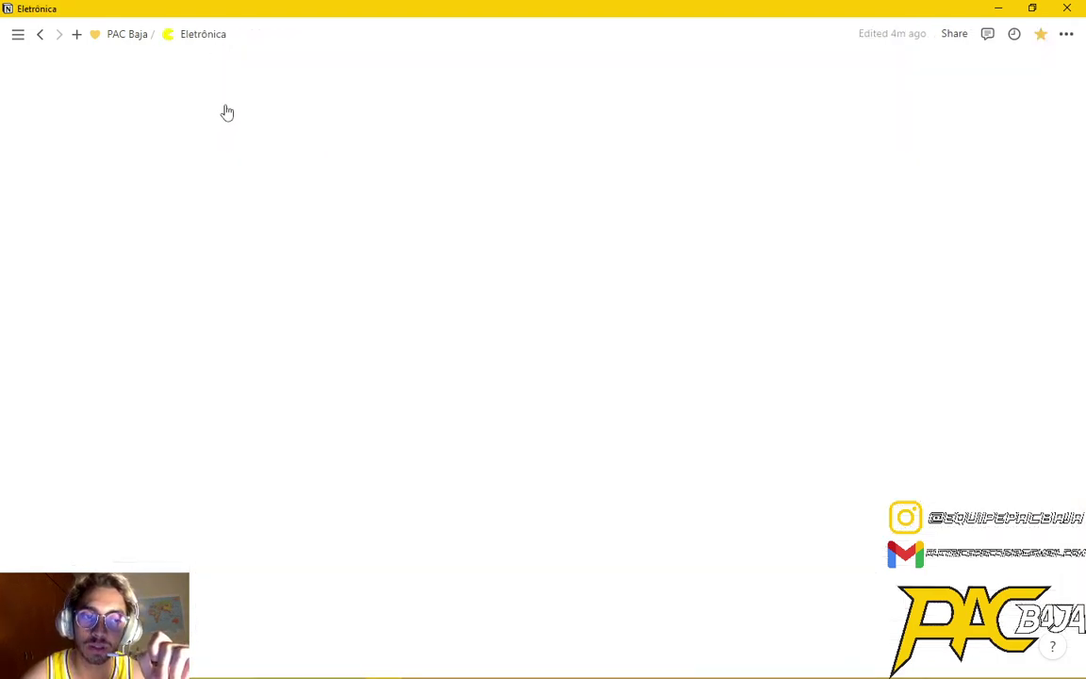
pyautogui.scroll(-2, 519, 402)
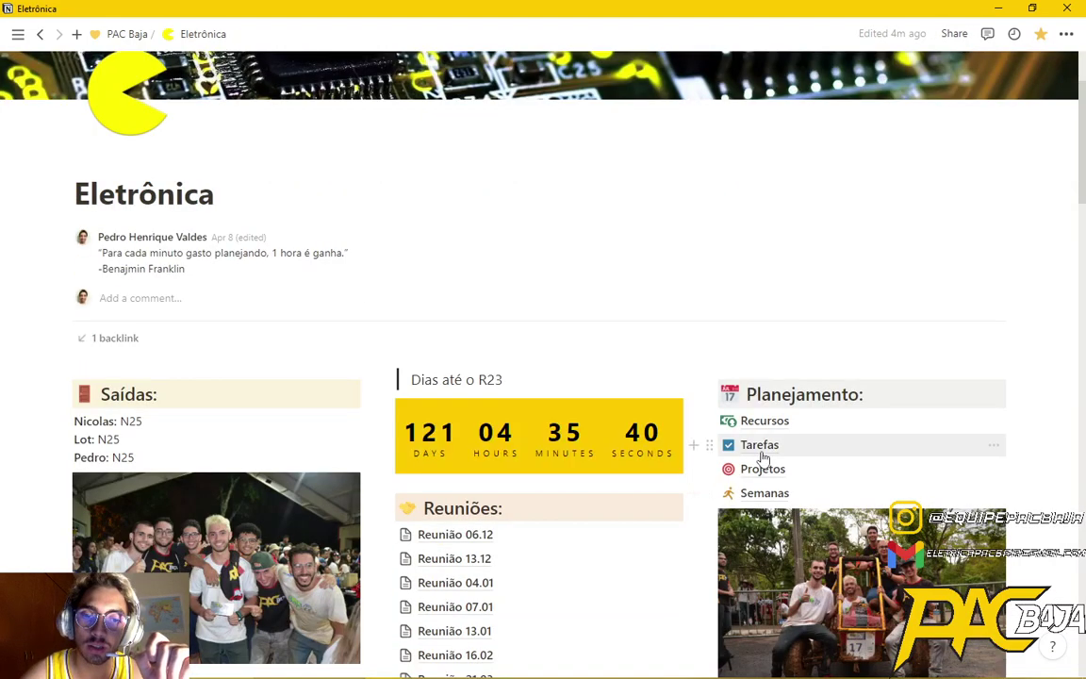
pyautogui.scroll(-2, 762, 457)
pyautogui.click(769, 298)
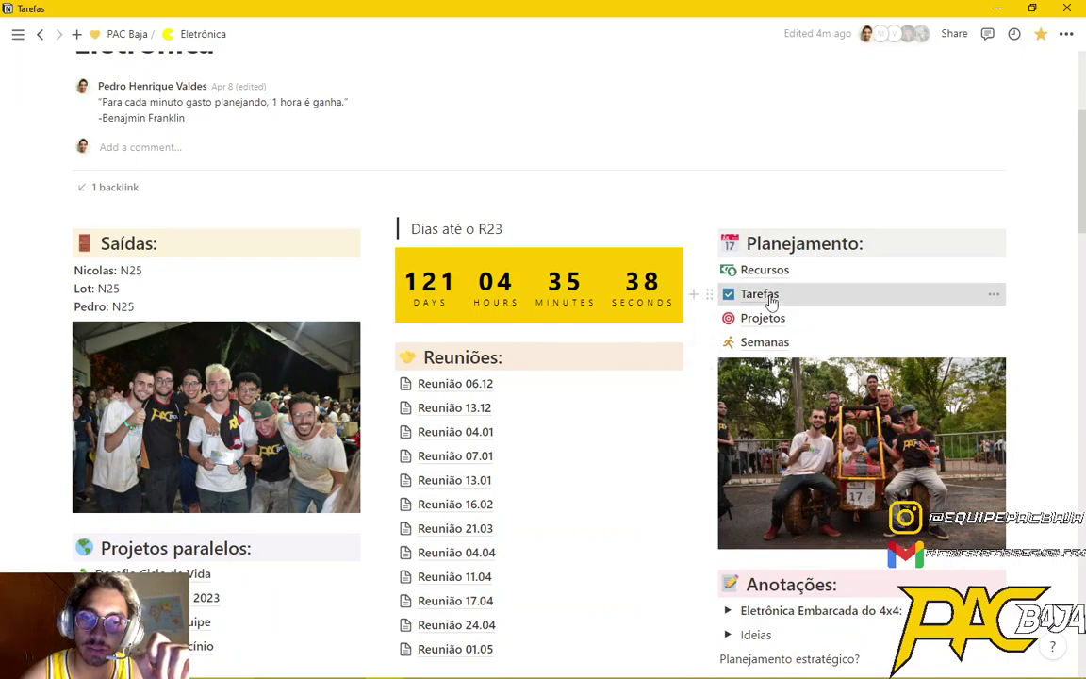
pyautogui.click(62, 337)
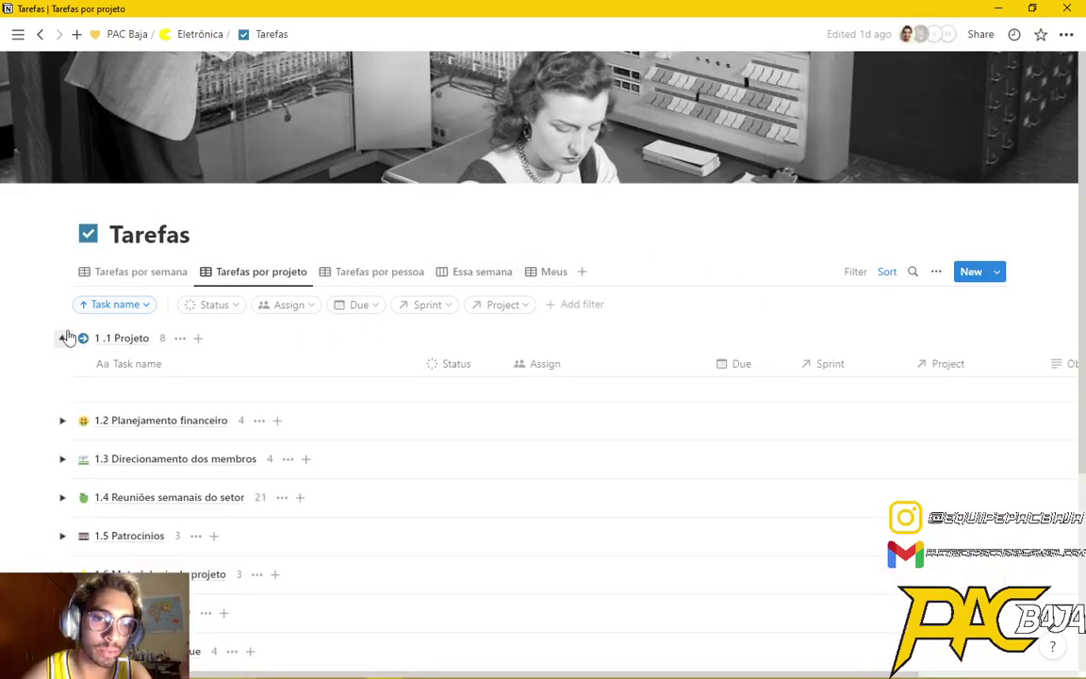
pyautogui.scroll(-5, 174, 368)
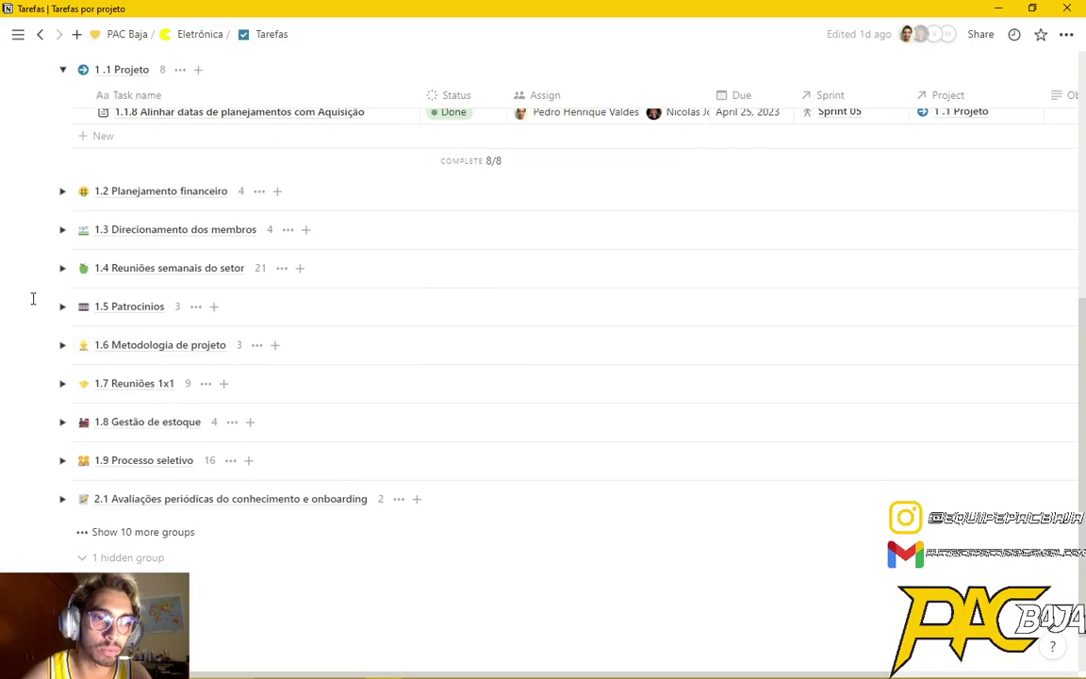
pyautogui.click(62, 268)
pyautogui.scroll(3, 357, 328)
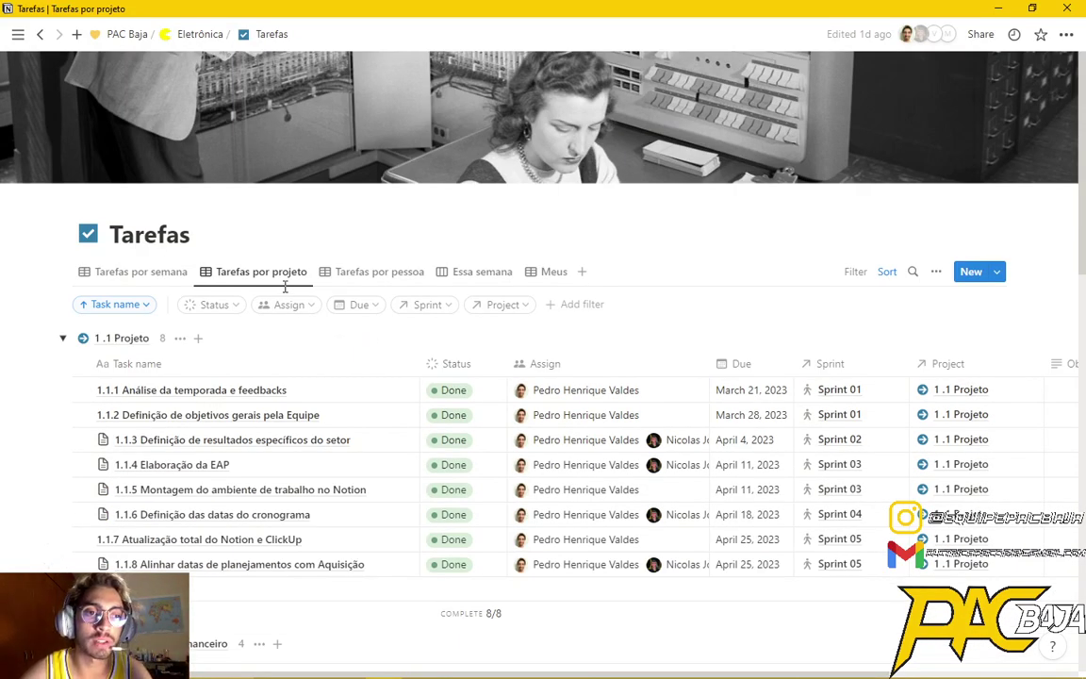
# Switch Tarefas to the Tarefas por semana view and collapse the Sprint 04 and Sprint 05 groups.
pyautogui.click(142, 271)
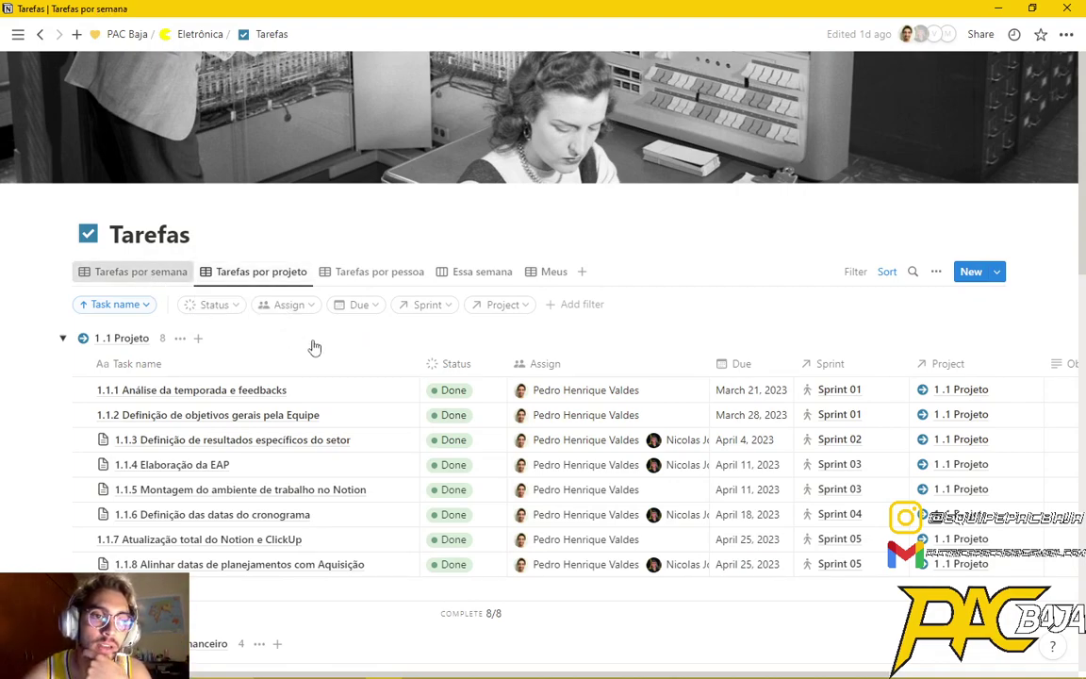
pyautogui.scroll(-5, 165, 254)
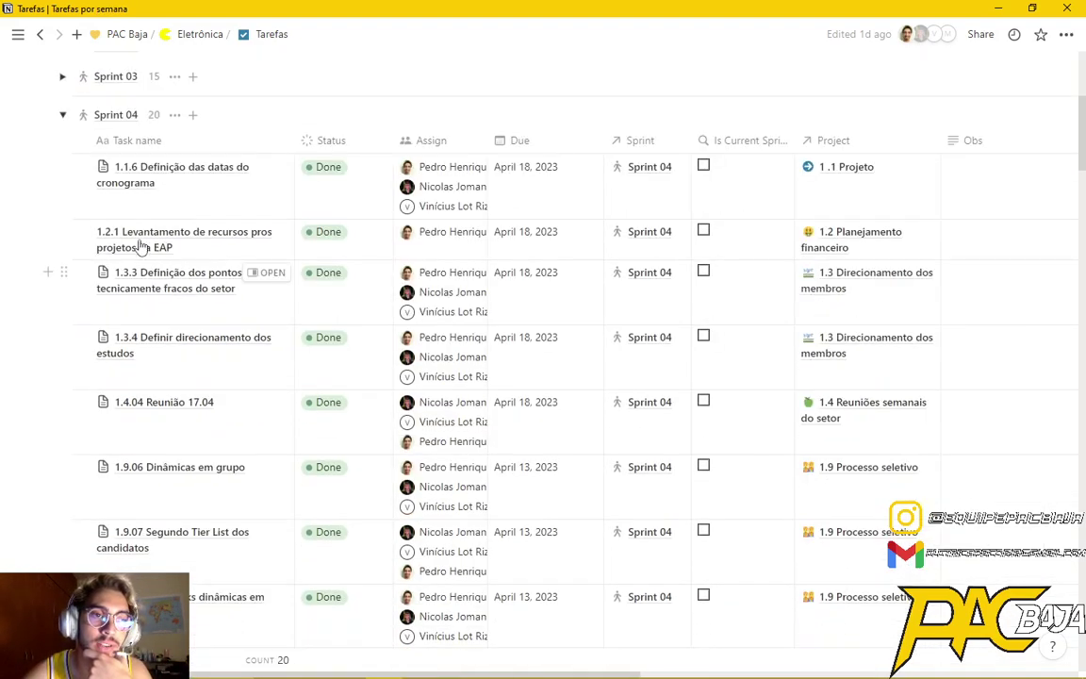
pyautogui.scroll(3, 151, 247)
pyautogui.click(64, 265)
pyautogui.scroll(-3, 70, 297)
pyautogui.scroll(-3, 70, 297)
pyautogui.scroll(5, 75, 296)
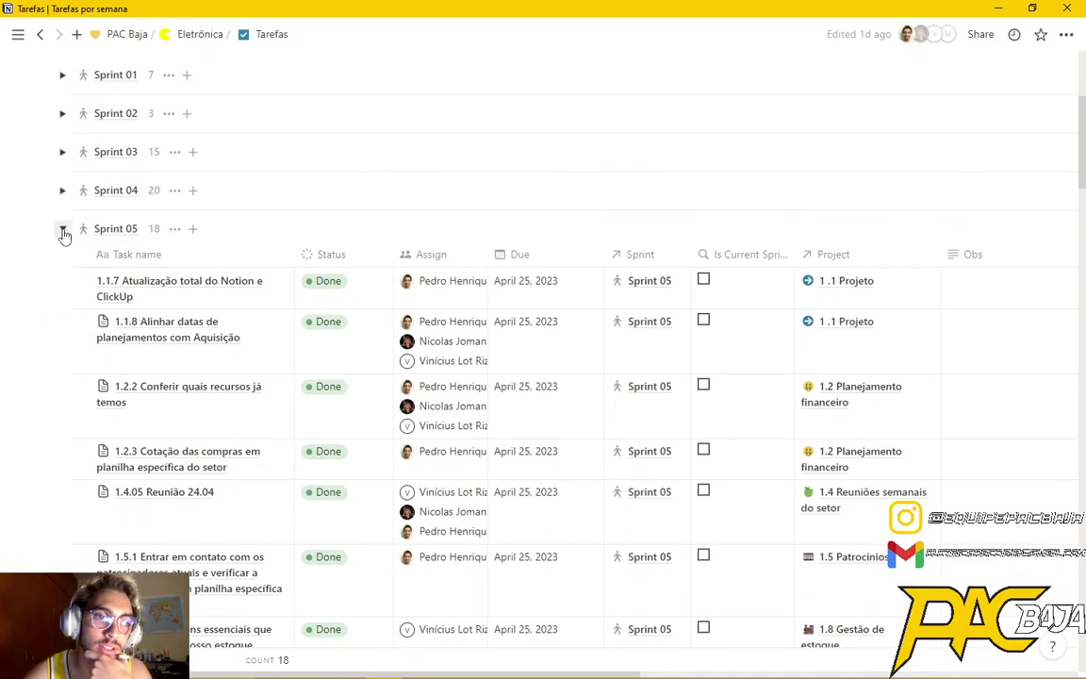
pyautogui.click(62, 230)
# Set the status of task 1.4.06 Reunião 01.05 in the Sprint 06 group to In Progress.
pyautogui.scroll(-3, 559, 353)
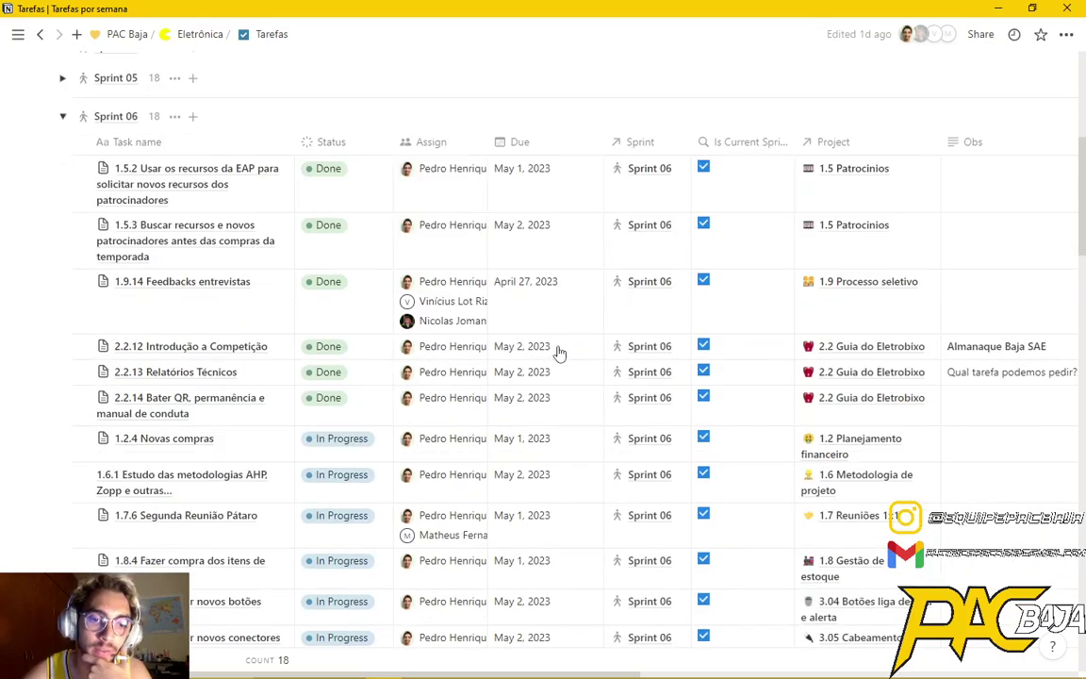
pyautogui.scroll(-5, 556, 373)
pyautogui.scroll(5, 548, 340)
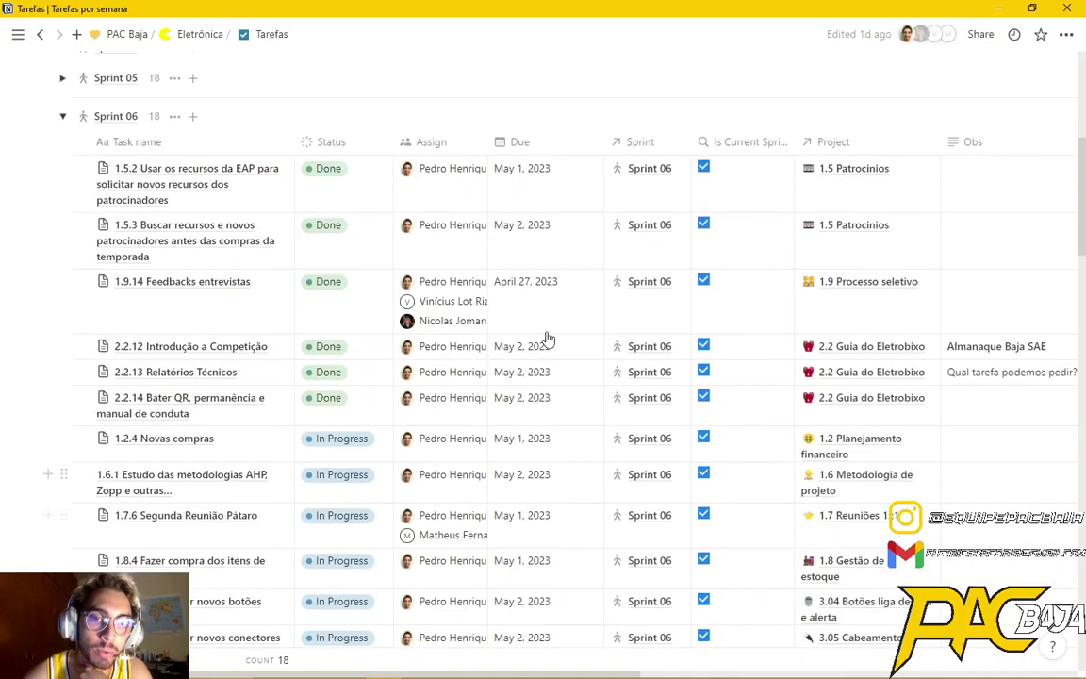
pyautogui.scroll(-5, 535, 390)
pyautogui.scroll(8, 536, 390)
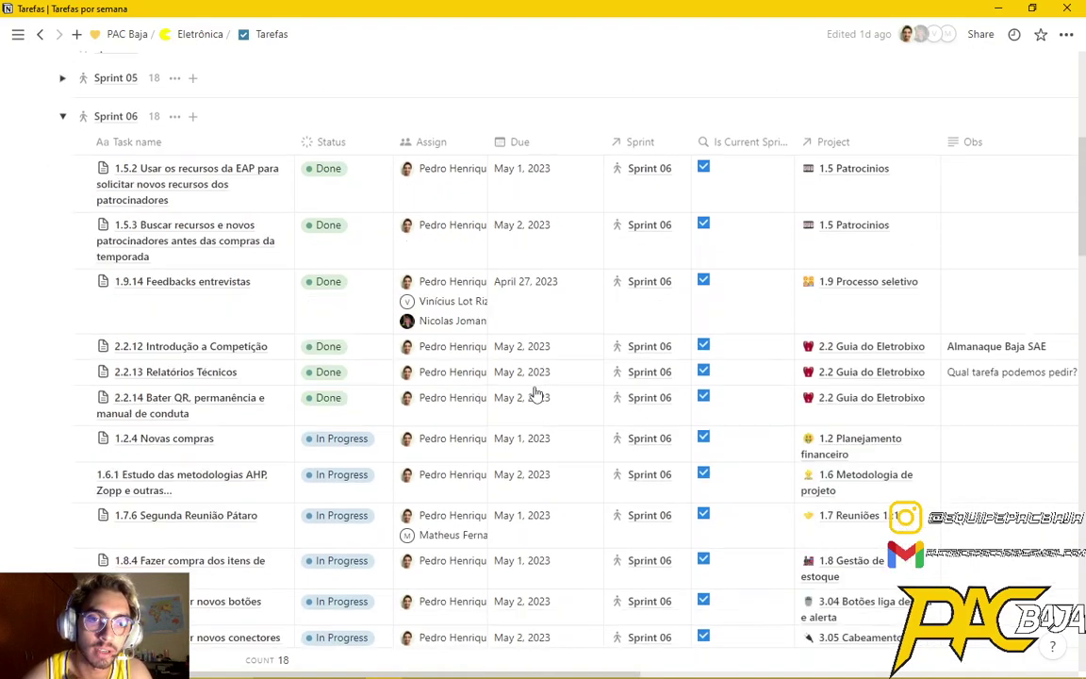
pyautogui.scroll(-5, 311, 369)
pyautogui.scroll(-8, 391, 424)
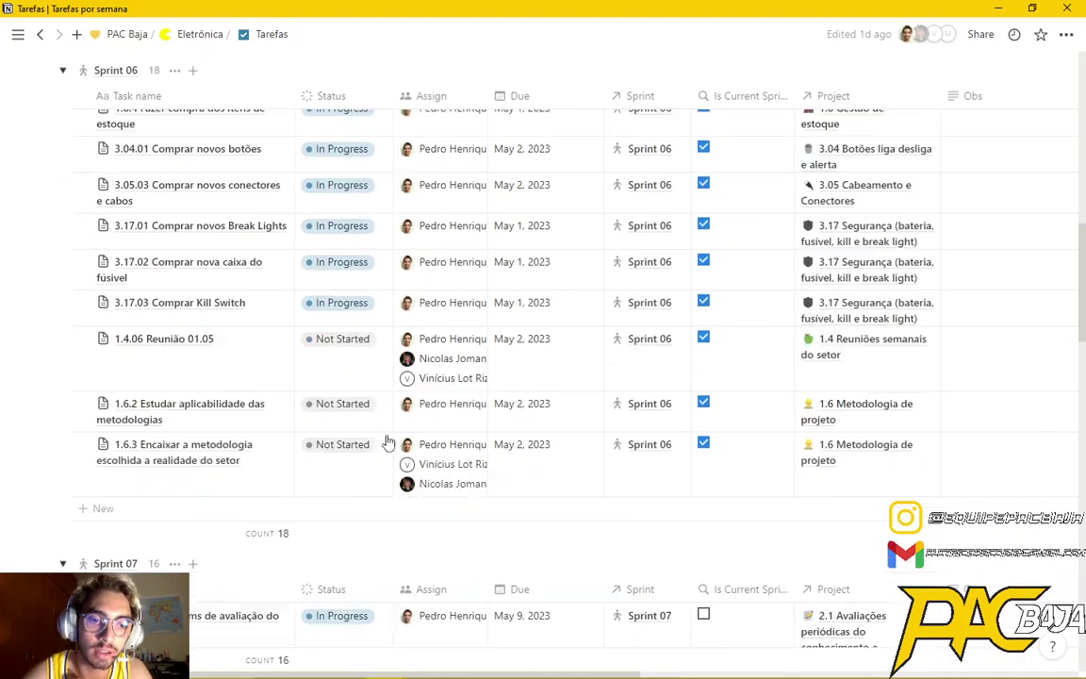
pyautogui.click(374, 387)
pyautogui.click(372, 446)
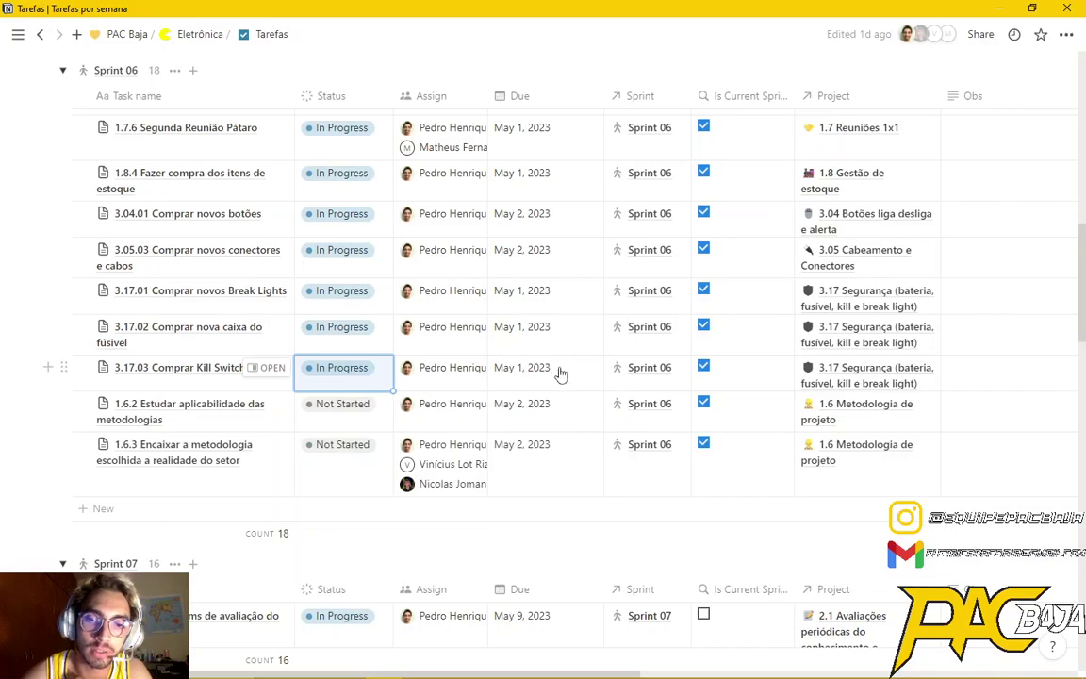
# Review the Sprint 06 tasks with their statuses, assignees, due dates, projects and observations.
pyautogui.scroll(9, 560, 374)
pyautogui.scroll(-3, 310, 394)
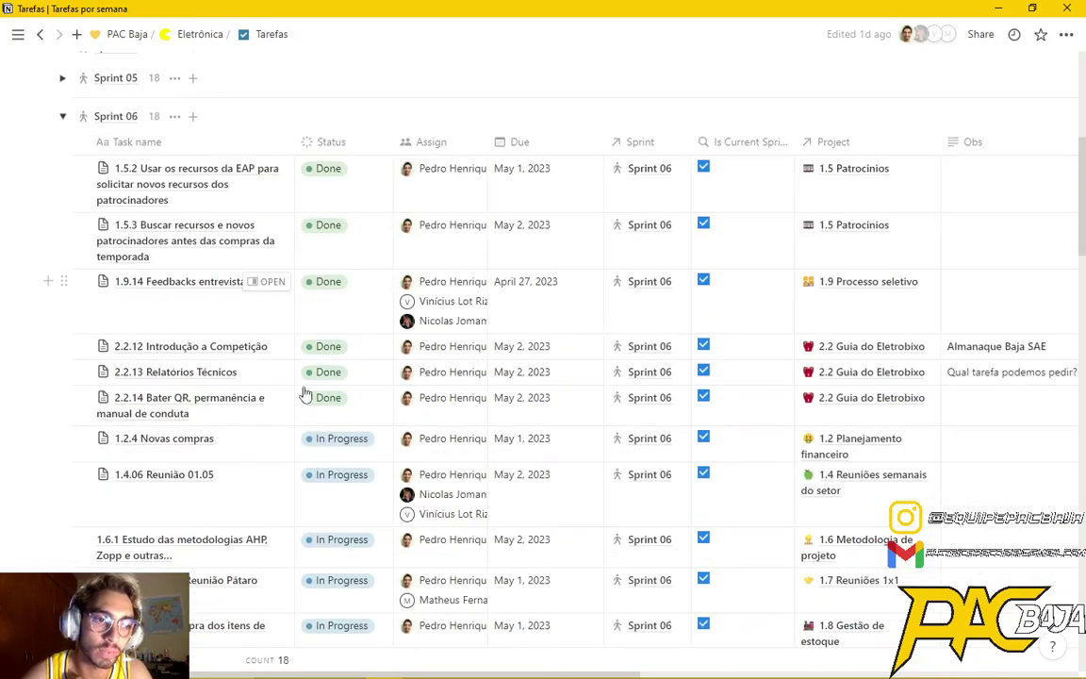
pyautogui.scroll(2, 307, 383)
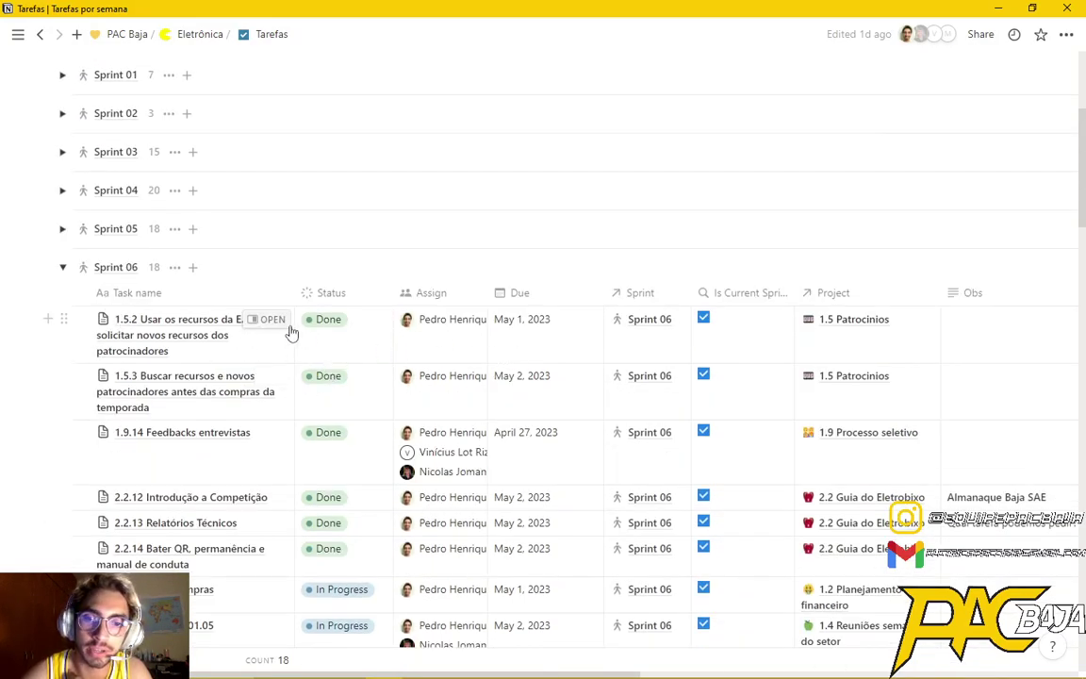
pyautogui.scroll(-3, 288, 331)
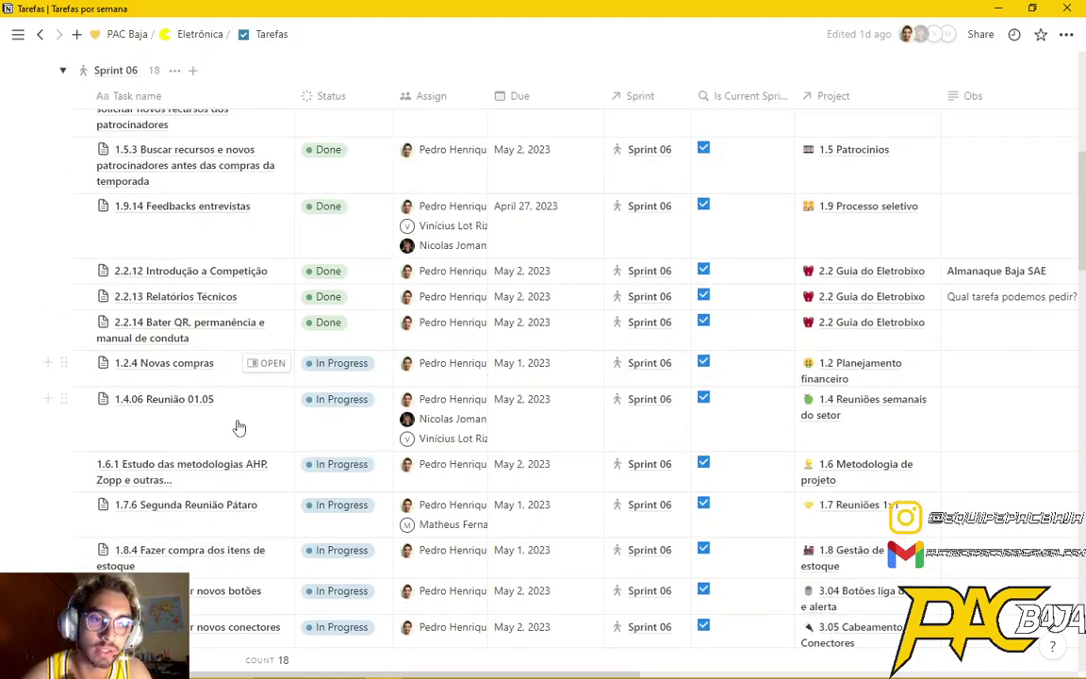
pyautogui.scroll(-4, 197, 420)
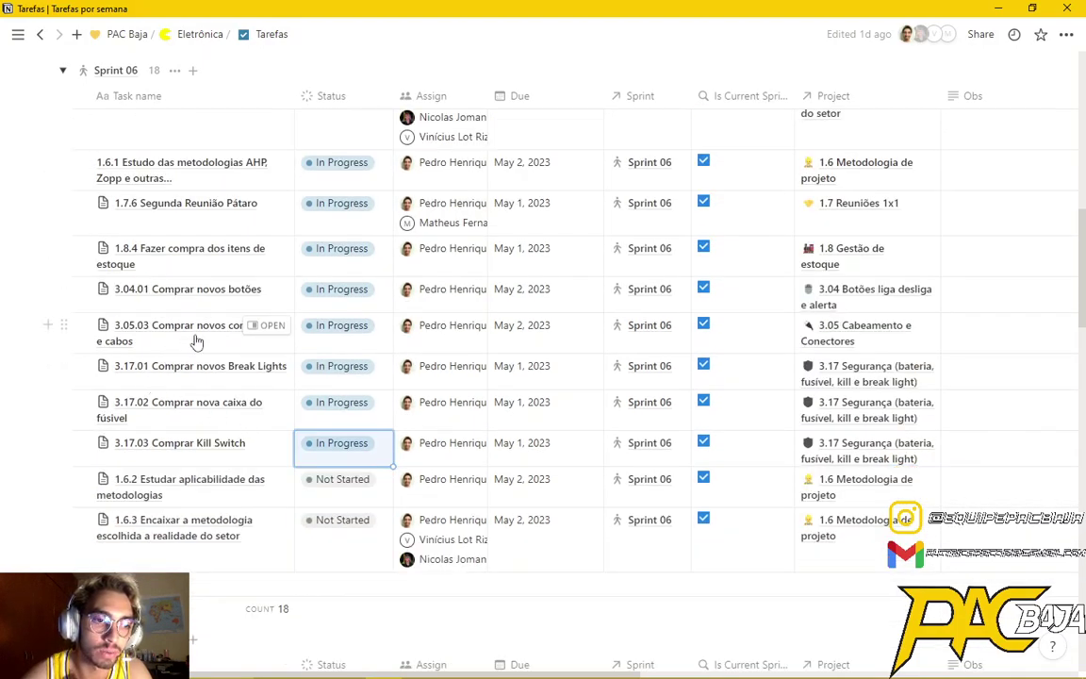
pyautogui.scroll(7, 213, 429)
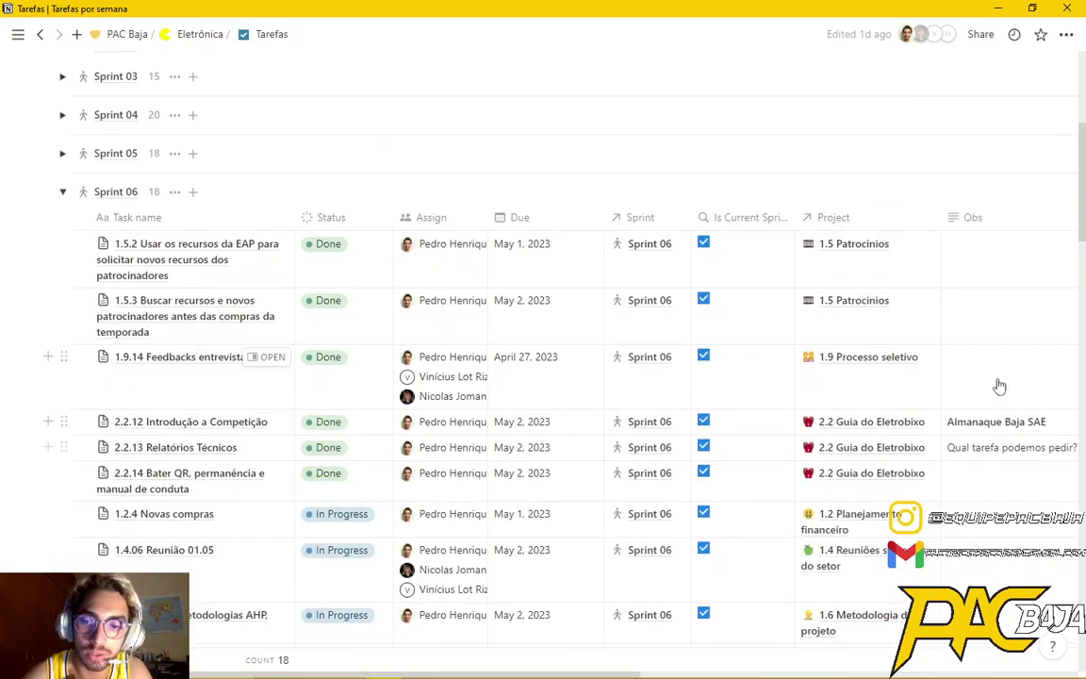
pyautogui.scroll(-3, 734, 412)
pyautogui.scroll(3, 504, 395)
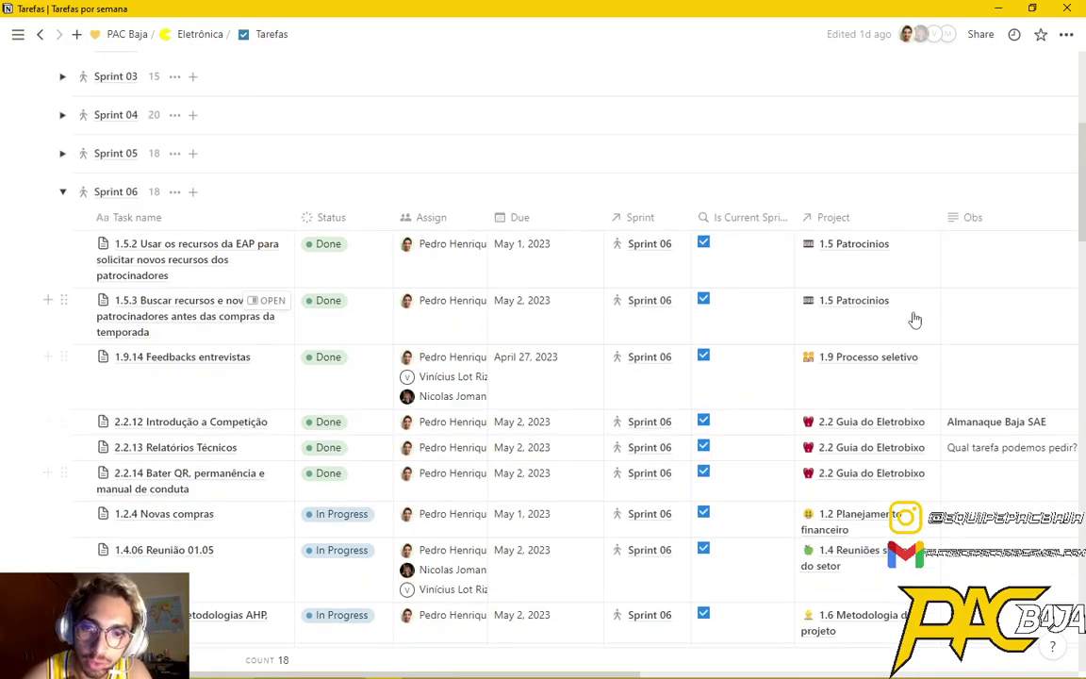
# Examine the Obs entries of the Sprint 06 tasks, including 2.2.13 Relatórios Técnicos and 2.2.12 Introdução a Competição, without editing them.
pyautogui.click(1011, 261)
pyautogui.press('Escape')
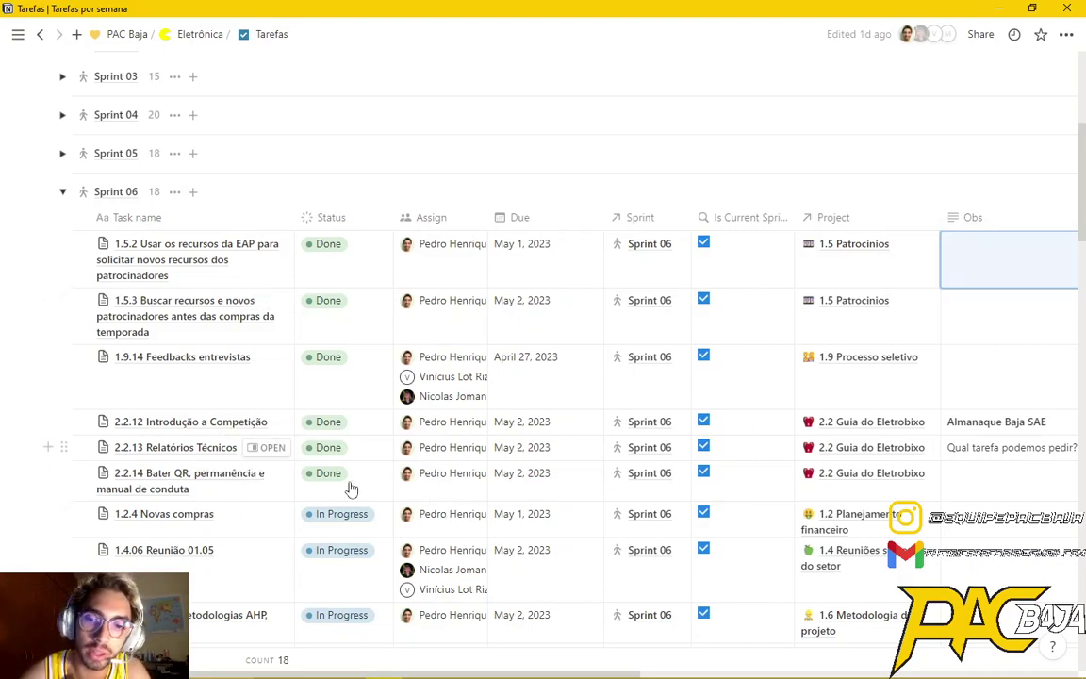
pyautogui.click(1017, 451)
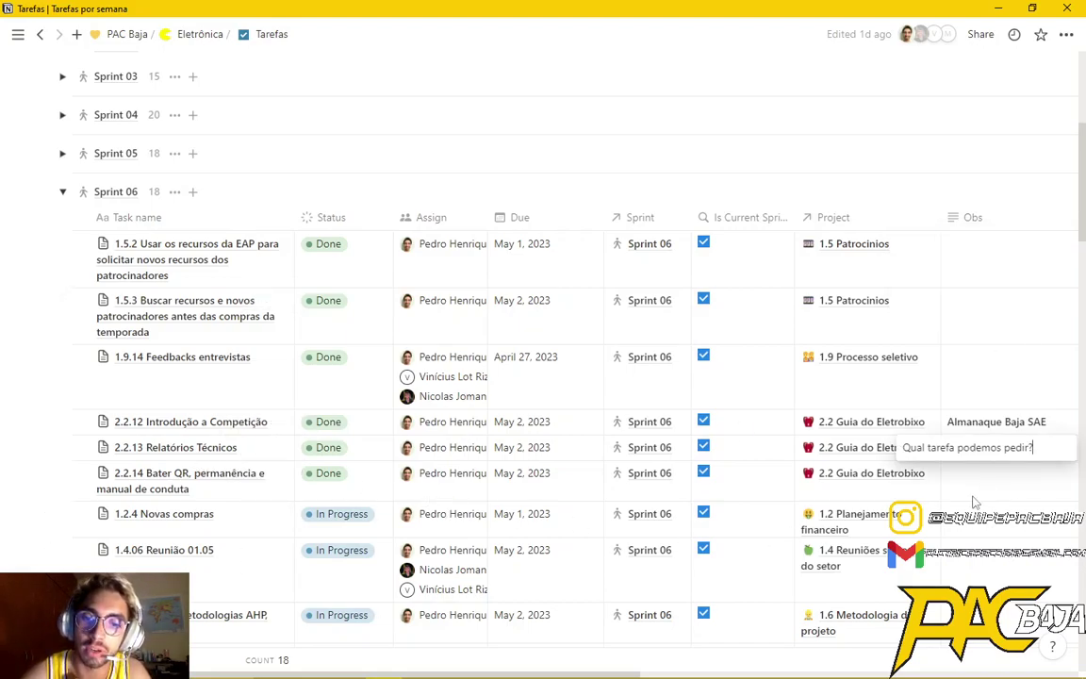
pyautogui.press('Escape')
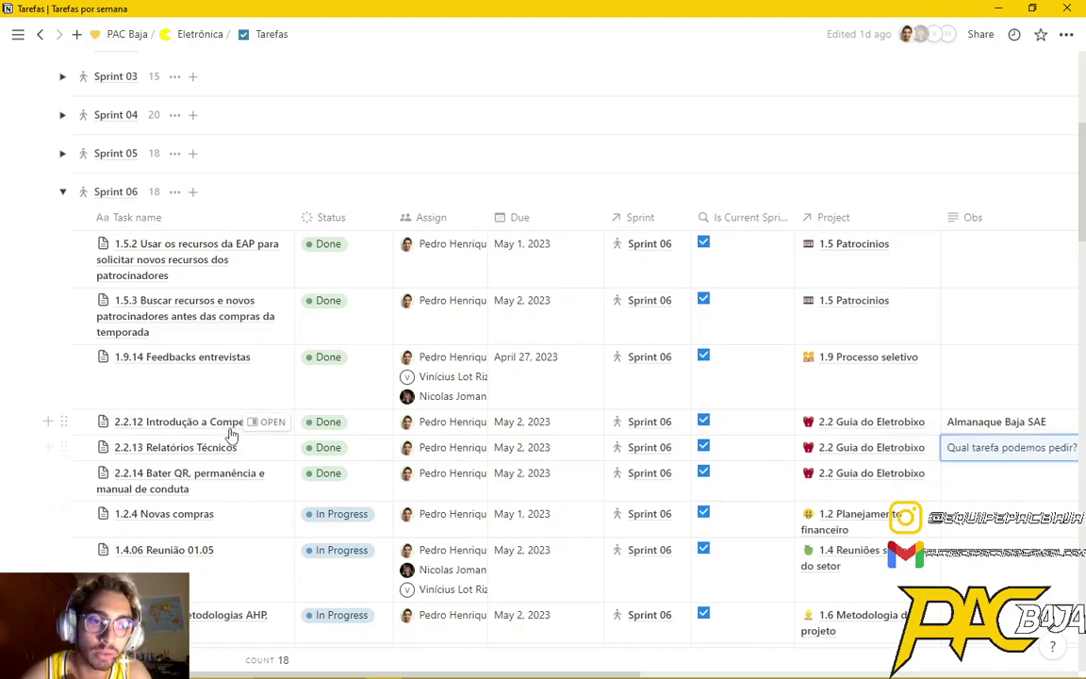
pyautogui.click(1006, 424)
pyautogui.scroll(4, 458, 212)
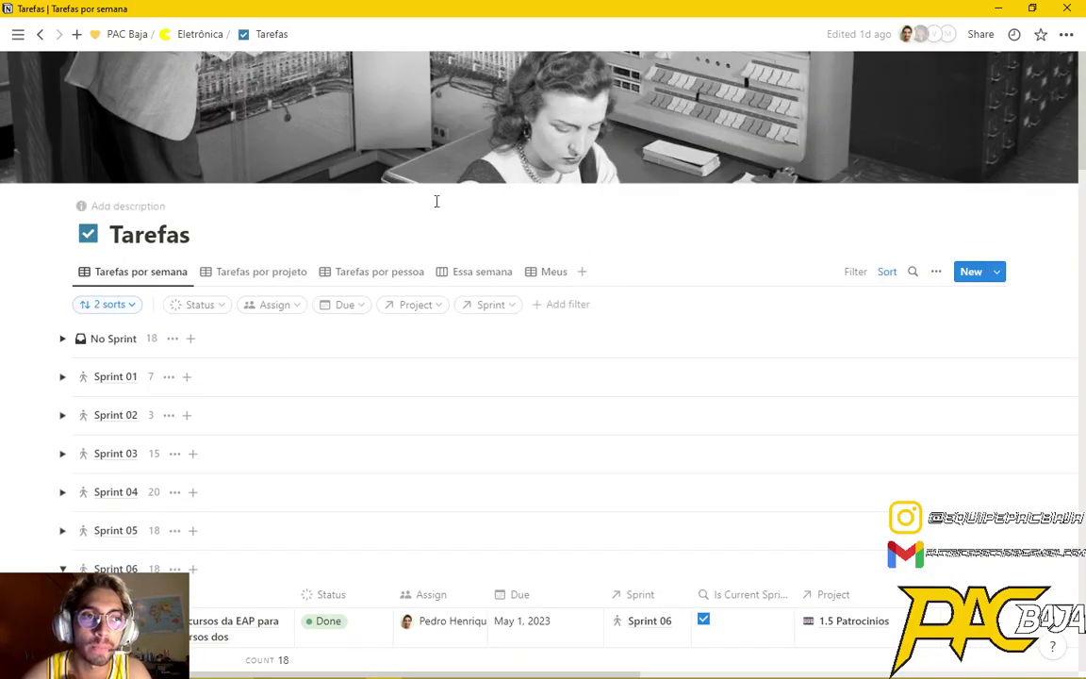
pyautogui.scroll(-8, 286, 356)
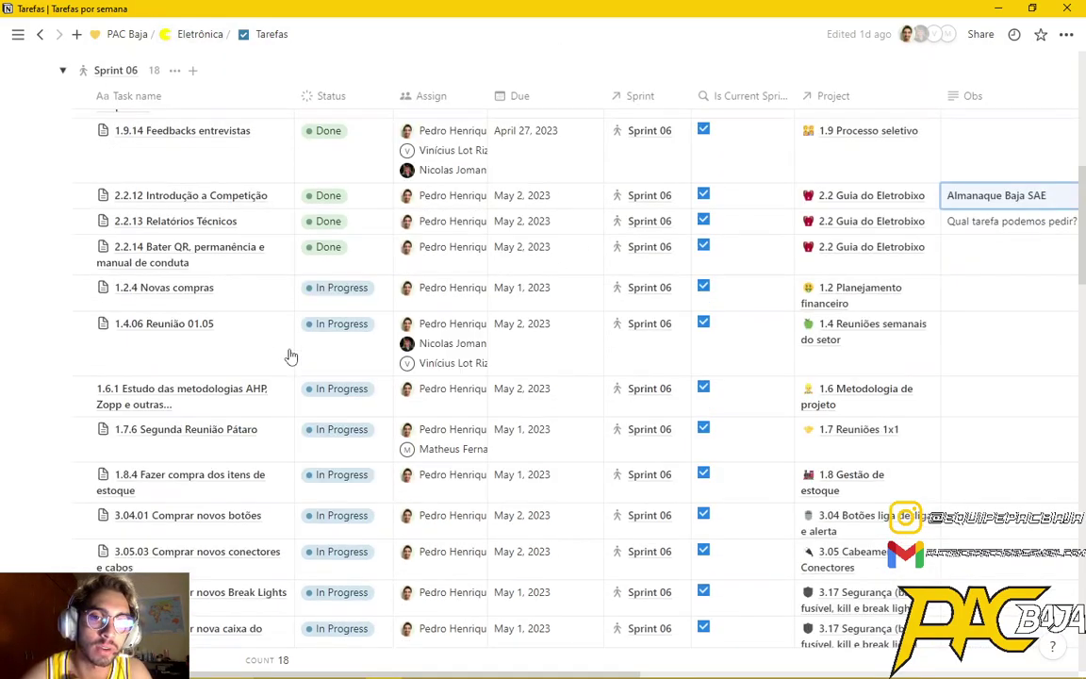
pyautogui.scroll(-3, 464, 366)
pyautogui.scroll(6, 614, 339)
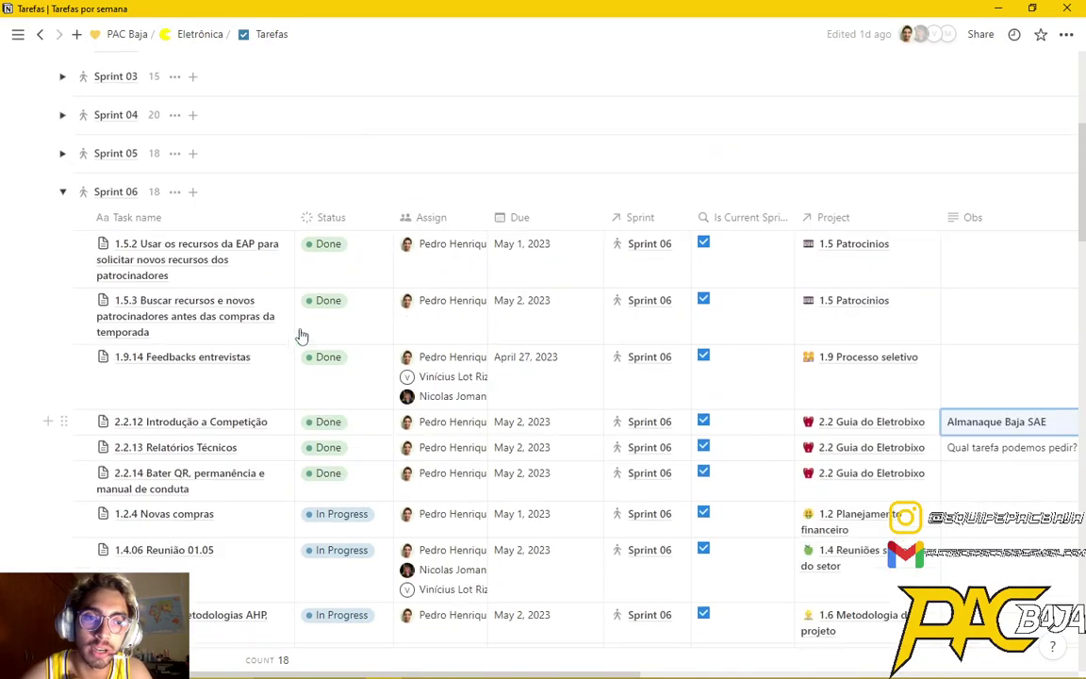
# Preview the 1.9.14 Feedbacks entrevistas task page, close it, and look over the Sprint 06 task list.
pyautogui.click(272, 358)
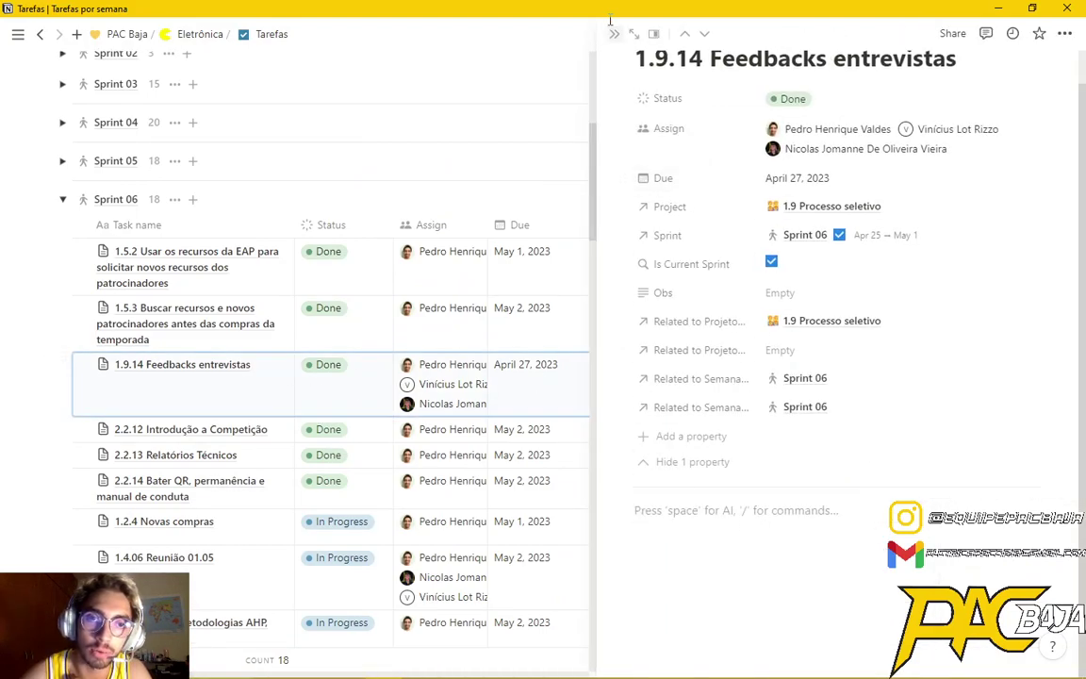
pyautogui.press('Escape')
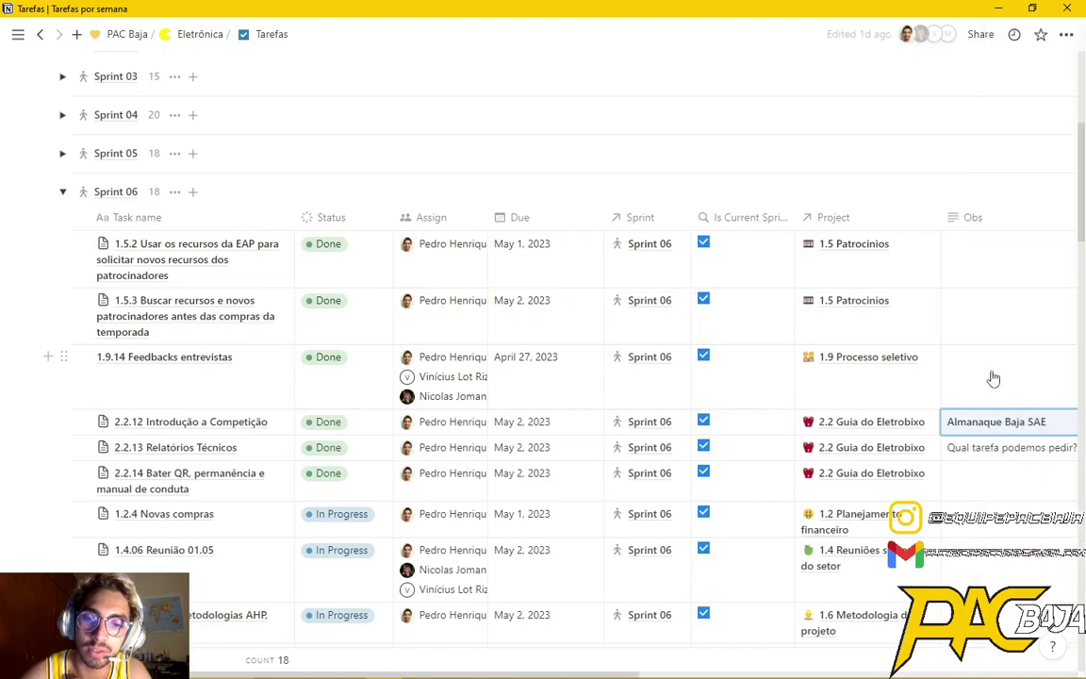
pyautogui.scroll(5, 624, 273)
pyautogui.scroll(-3, 624, 273)
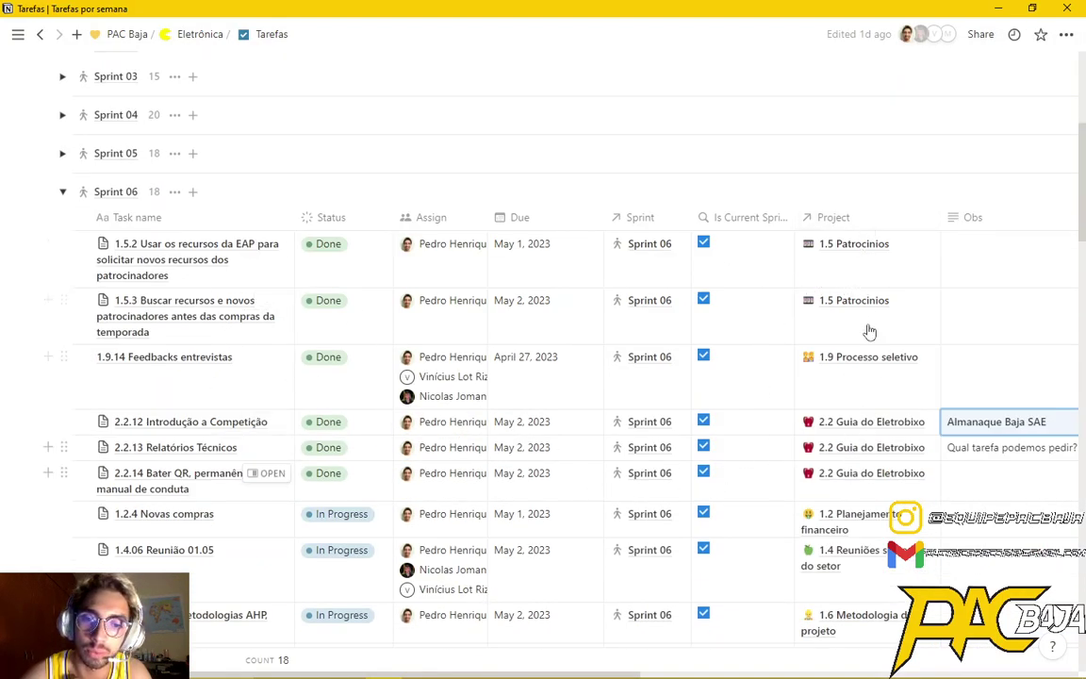
pyautogui.scroll(4, 197, 290)
pyautogui.scroll(-5, 197, 289)
pyautogui.scroll(4, 184, 417)
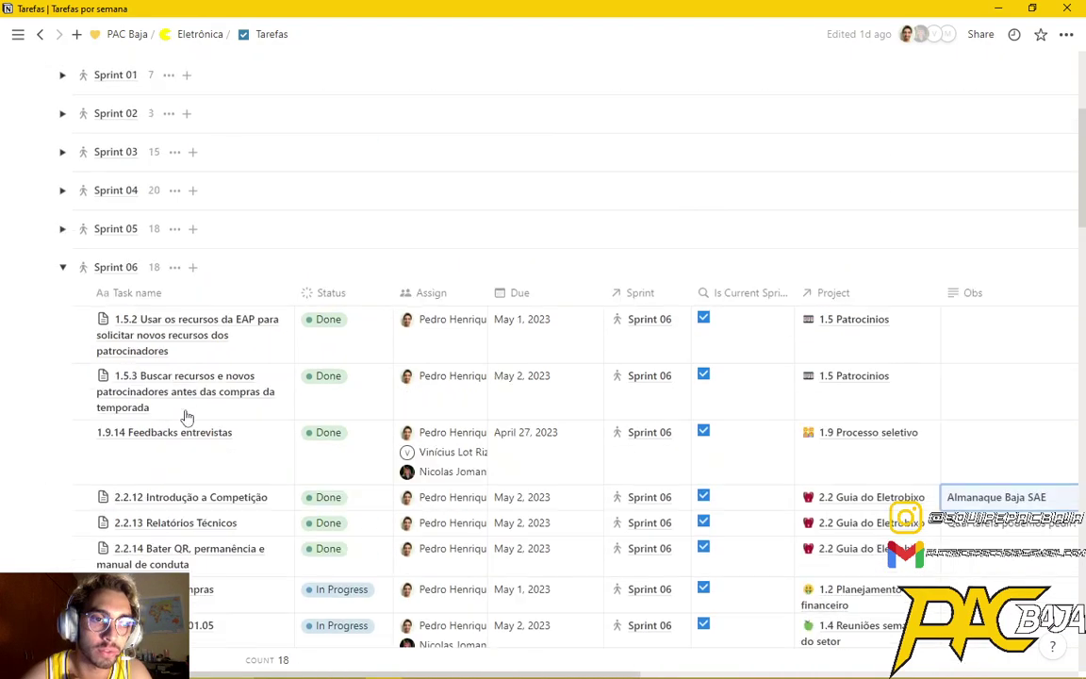
pyautogui.scroll(-5, 144, 497)
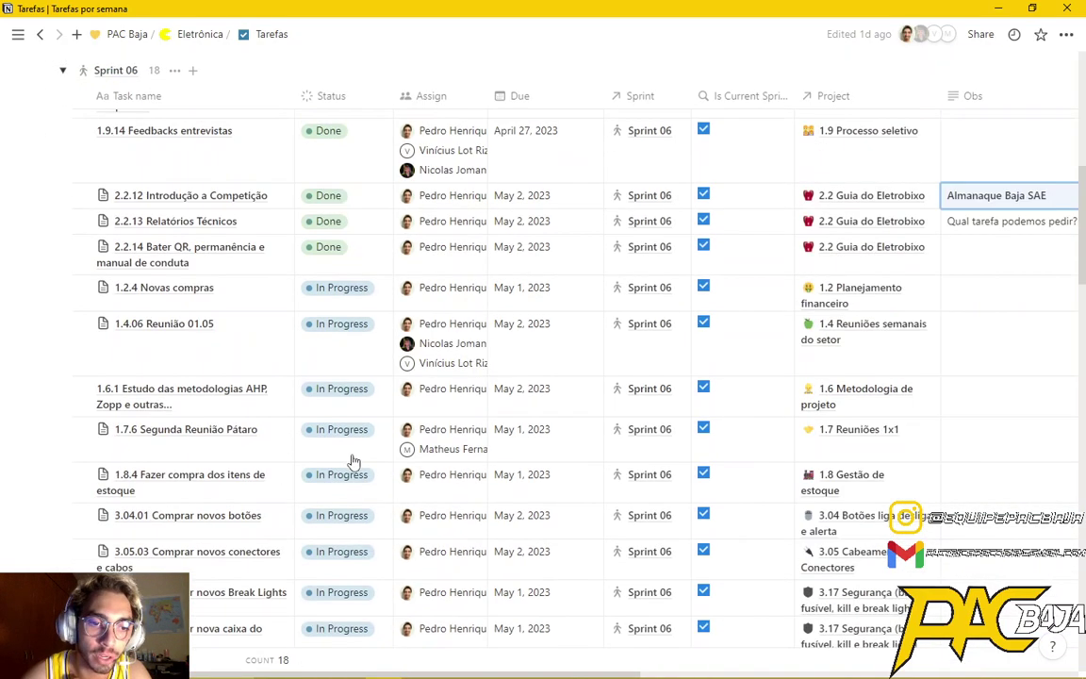
pyautogui.scroll(4, 352, 461)
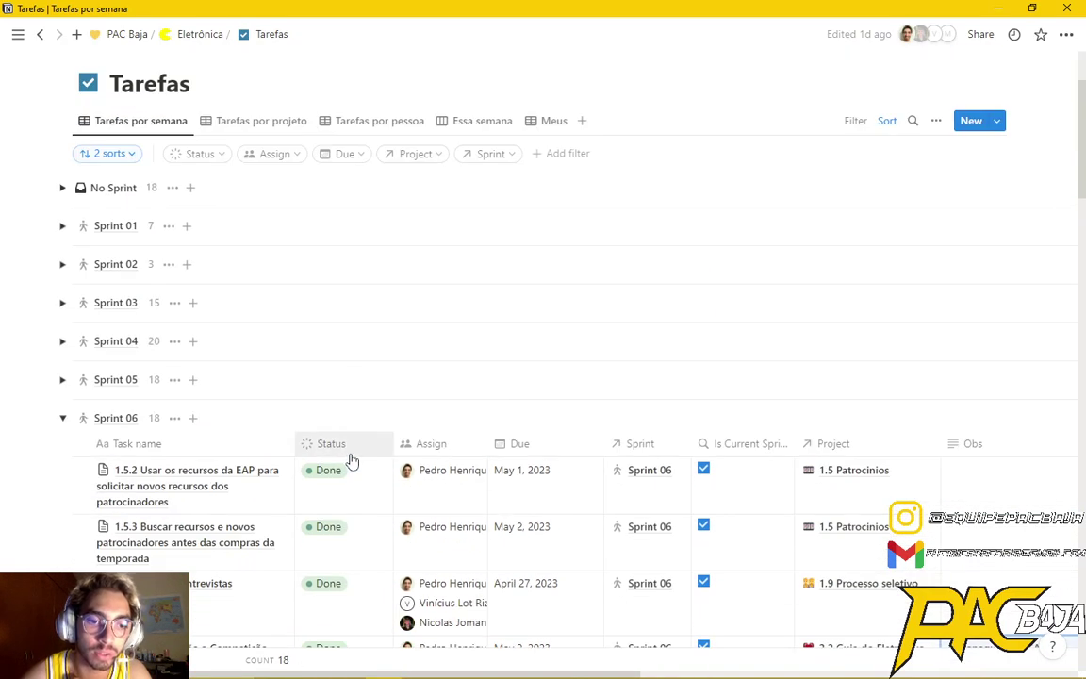
# Expand the Sprint 05 group and review its tasks with their statuses and assignees.
pyautogui.click(62, 379)
pyautogui.scroll(-8, 254, 405)
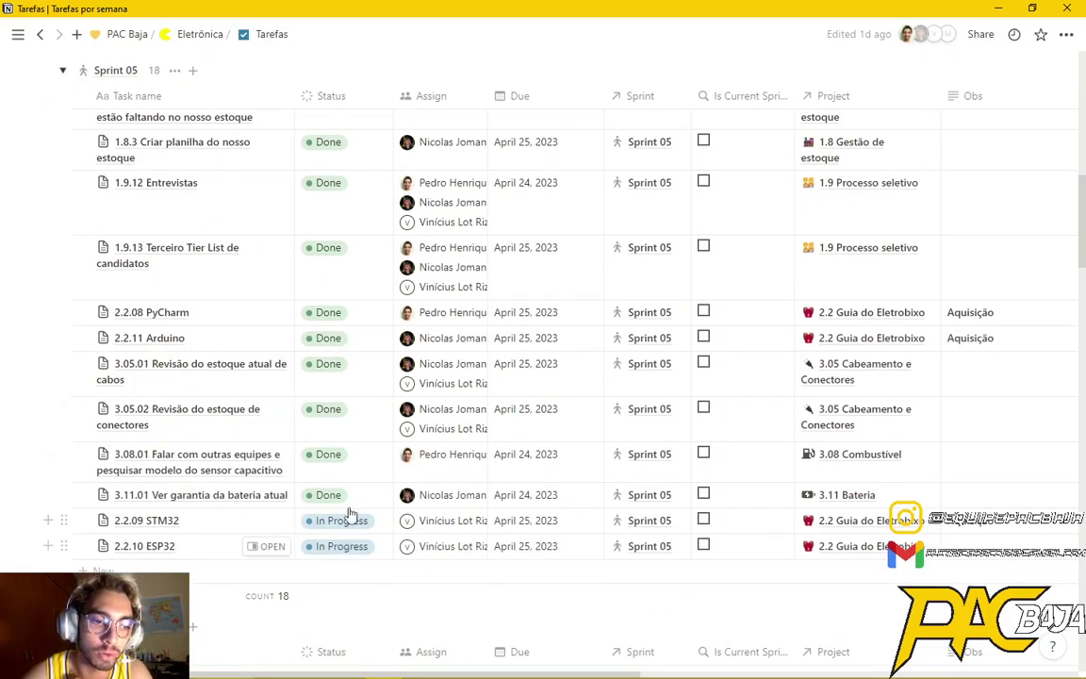
pyautogui.scroll(10, 356, 535)
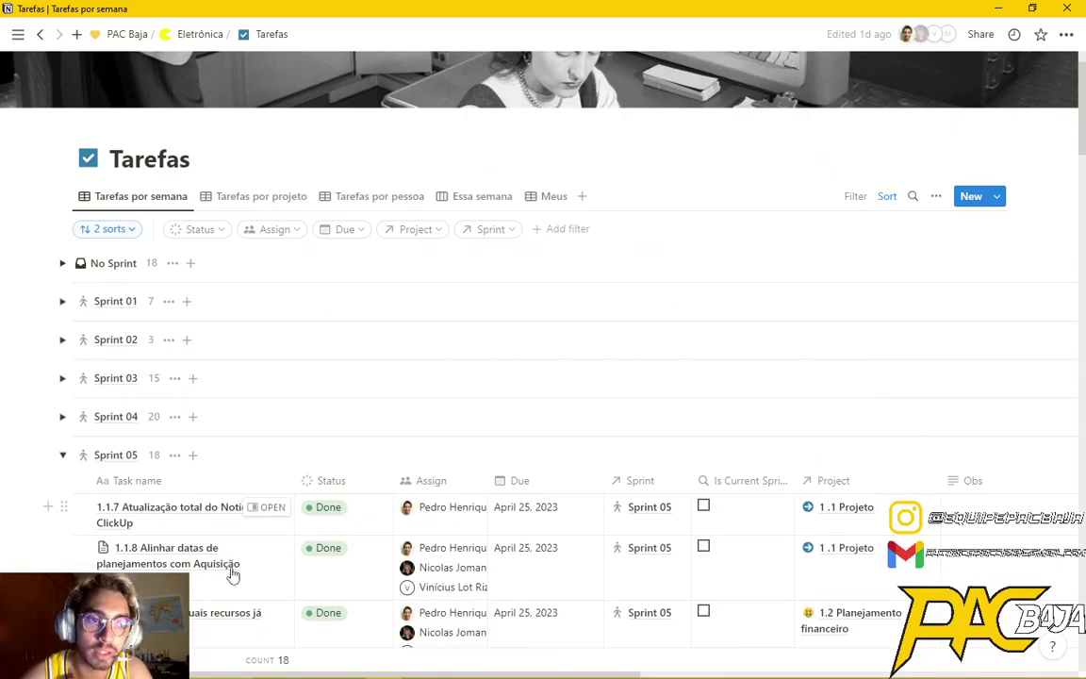
pyautogui.scroll(-7, 318, 339)
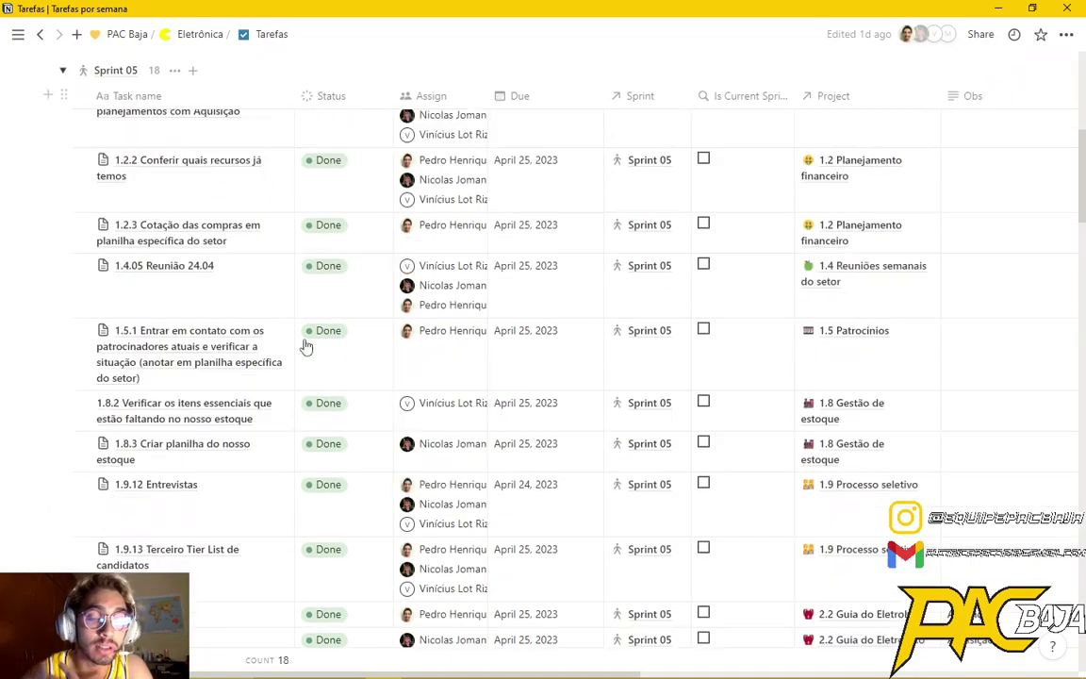
pyautogui.scroll(10, 420, 417)
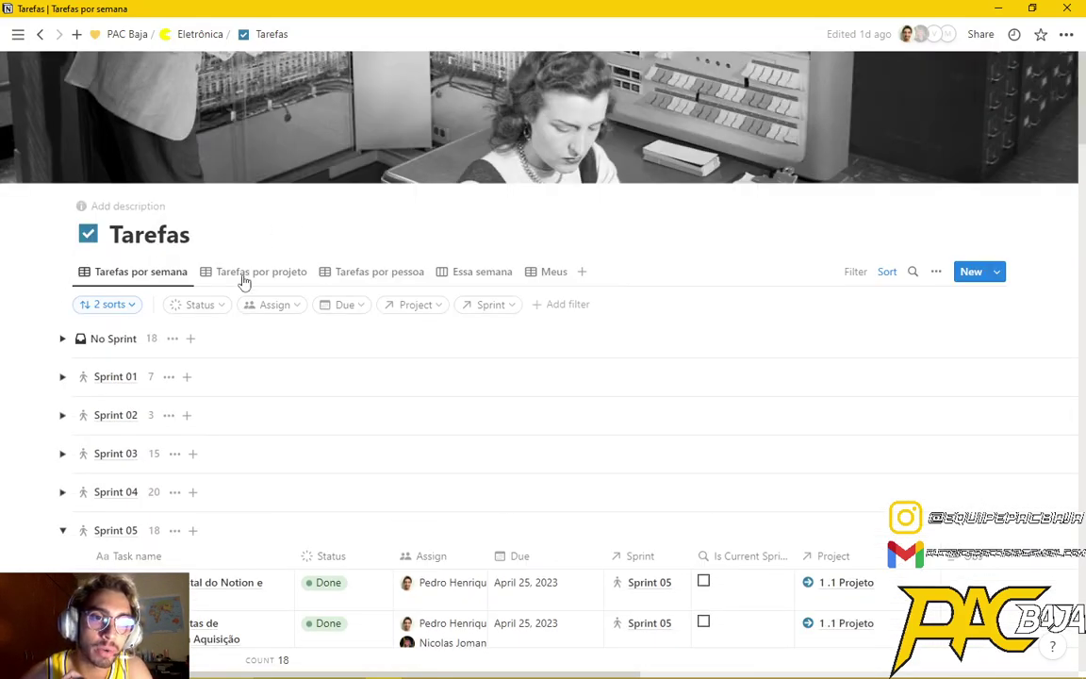
# Switch Tarefas to the Tarefas por projeto view and show the 10 additional project groups.
pyautogui.click(247, 275)
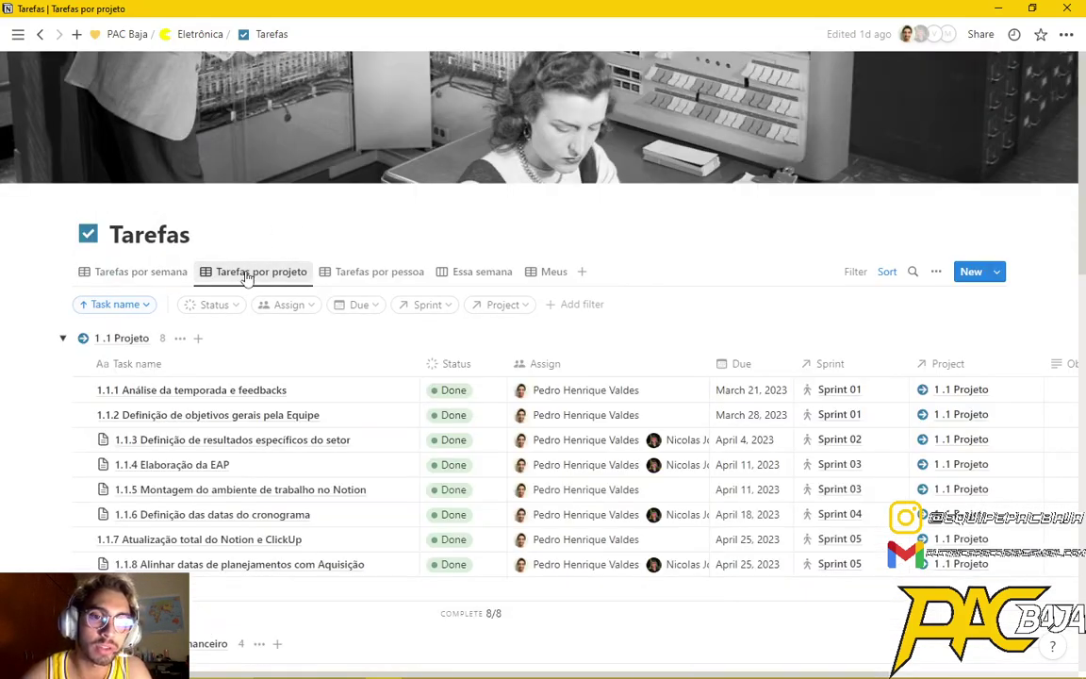
pyautogui.scroll(-15, 431, 392)
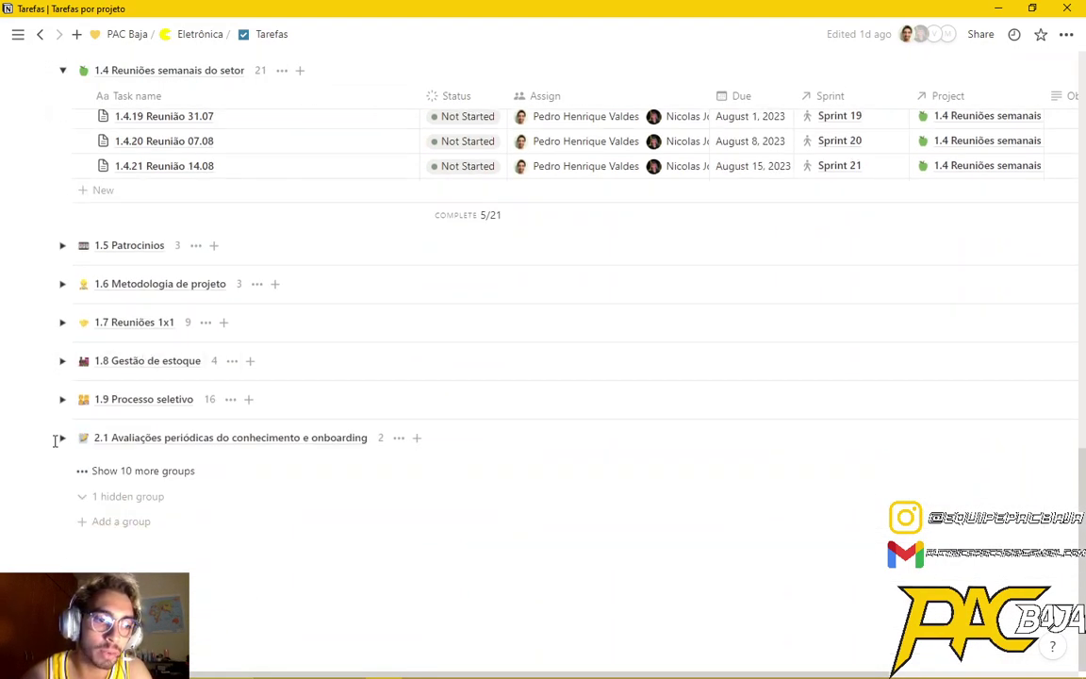
pyautogui.click(116, 471)
pyautogui.scroll(-2, 68, 318)
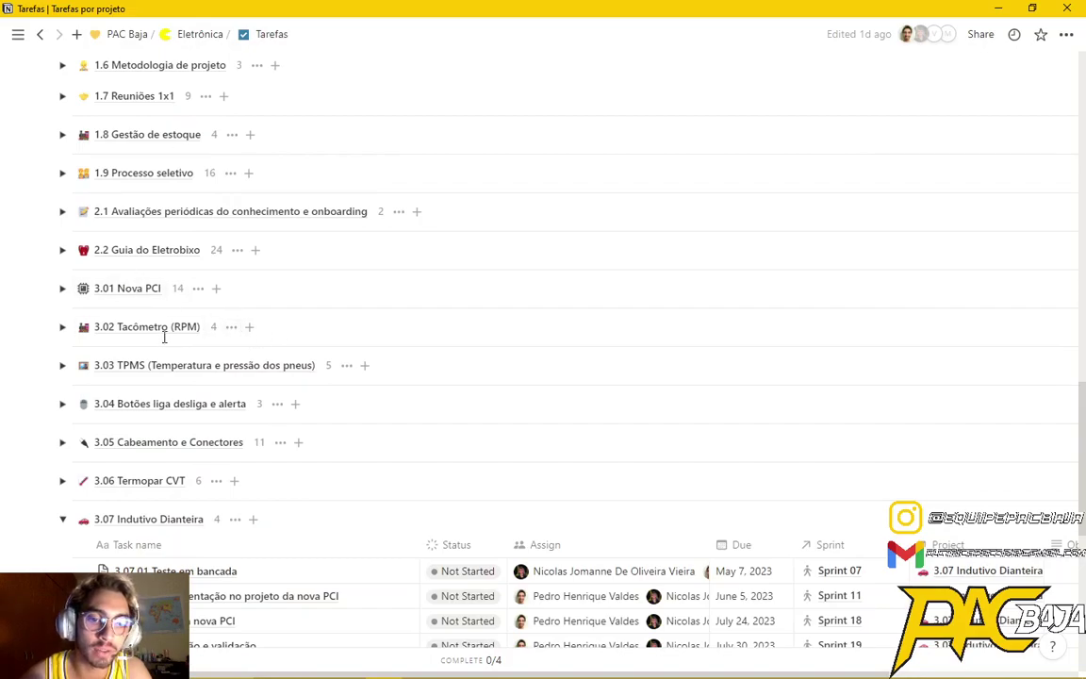
# Expand the 2.2 Guia do Eletrobixo group and review its tasks, statuses, assignees and due dates.
pyautogui.click(62, 252)
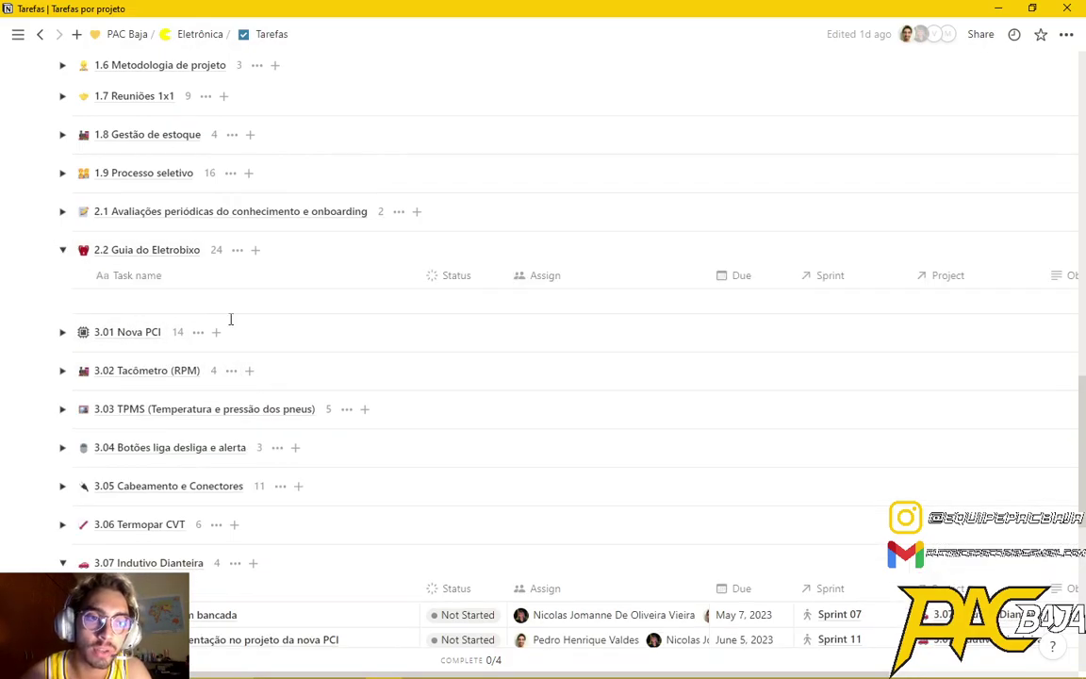
pyautogui.scroll(-3, 375, 296)
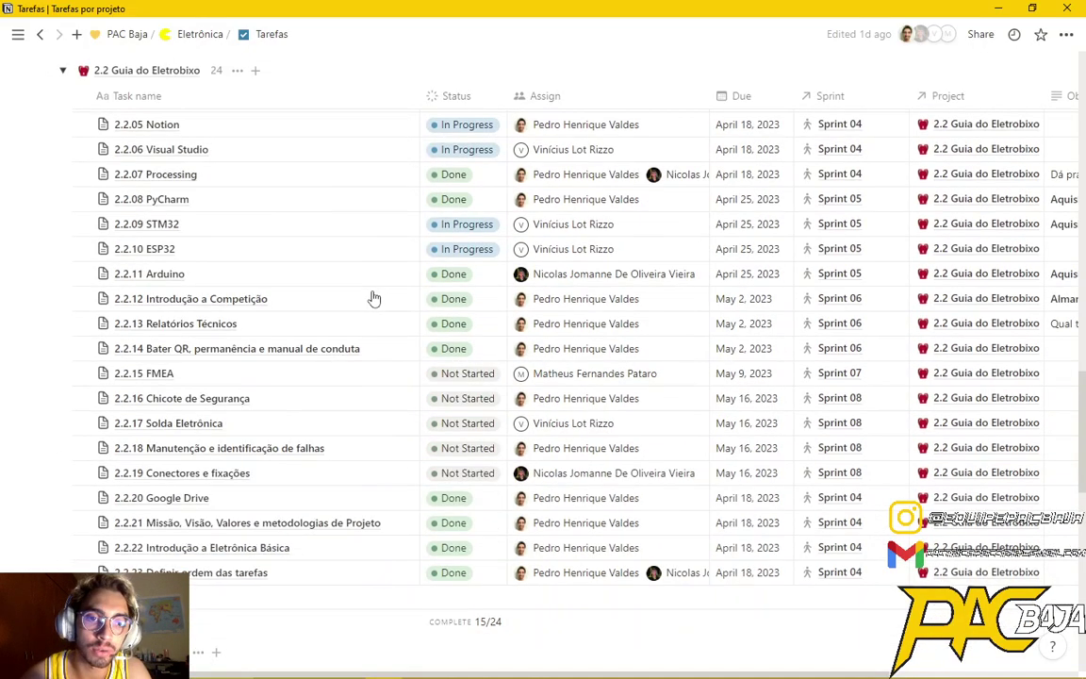
pyautogui.scroll(2, 374, 298)
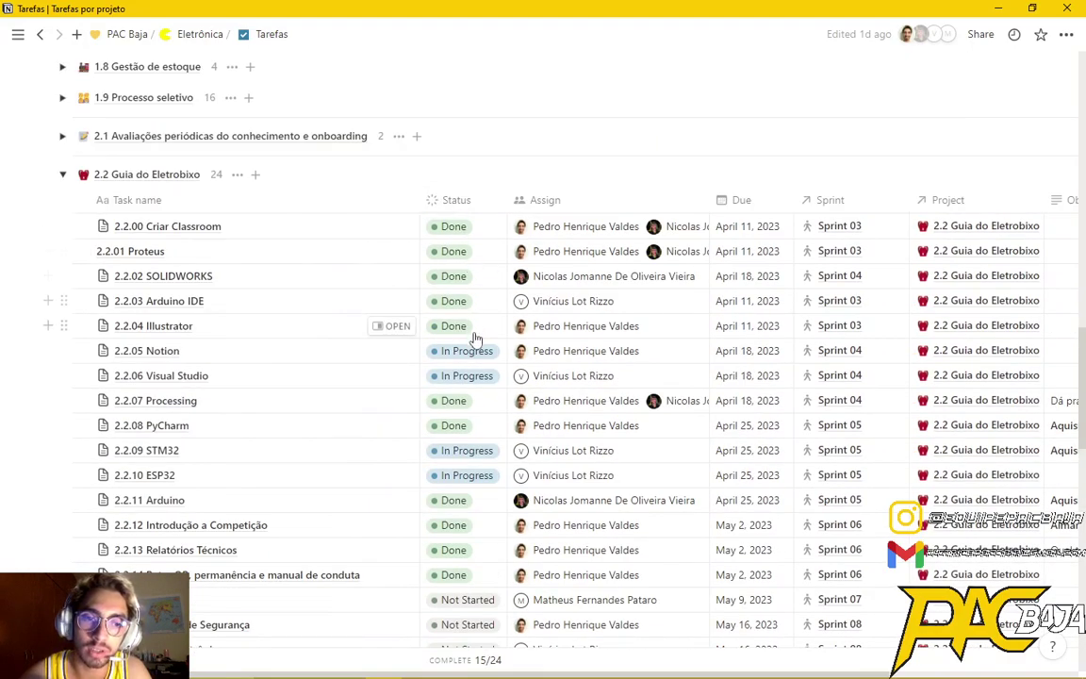
pyautogui.scroll(-3, 489, 334)
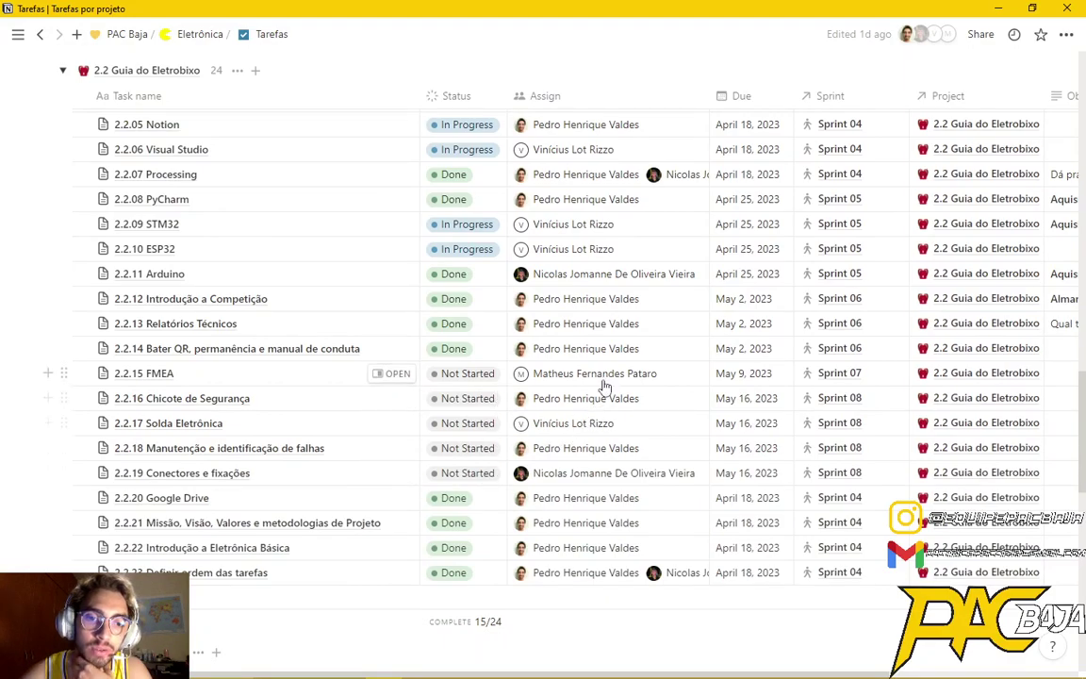
pyautogui.scroll(2, 629, 462)
pyautogui.scroll(5, 629, 462)
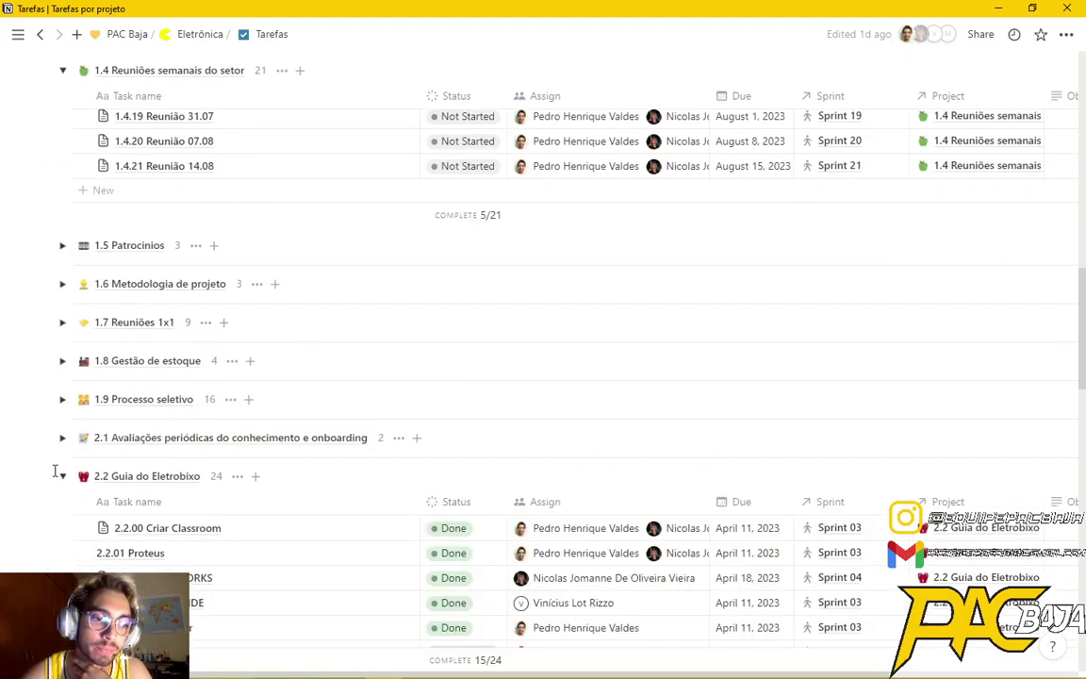
# Collapse the 2.2 Guia do Eletrobixo and 1.4 Reuniões semanais do setor groups.
pyautogui.click(62, 476)
pyautogui.scroll(5, 72, 376)
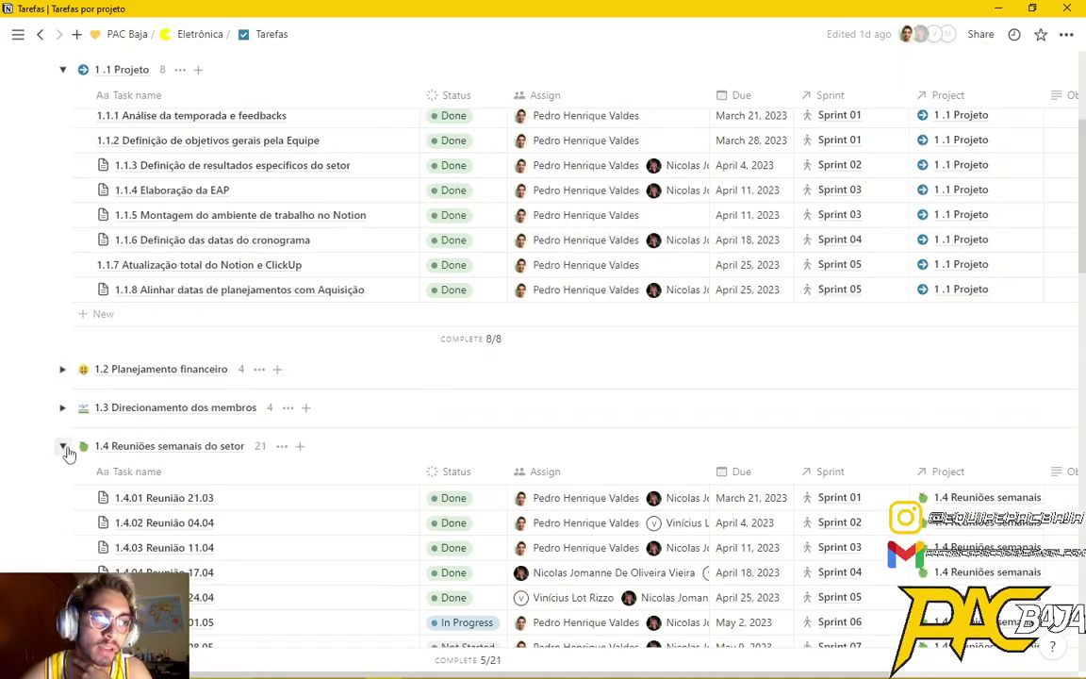
pyautogui.click(64, 447)
# Go back to the Eletrônica page, open Feedbacks Da Equipe under Projetos paralelos, and read through its feedback lists.
pyautogui.click(192, 42)
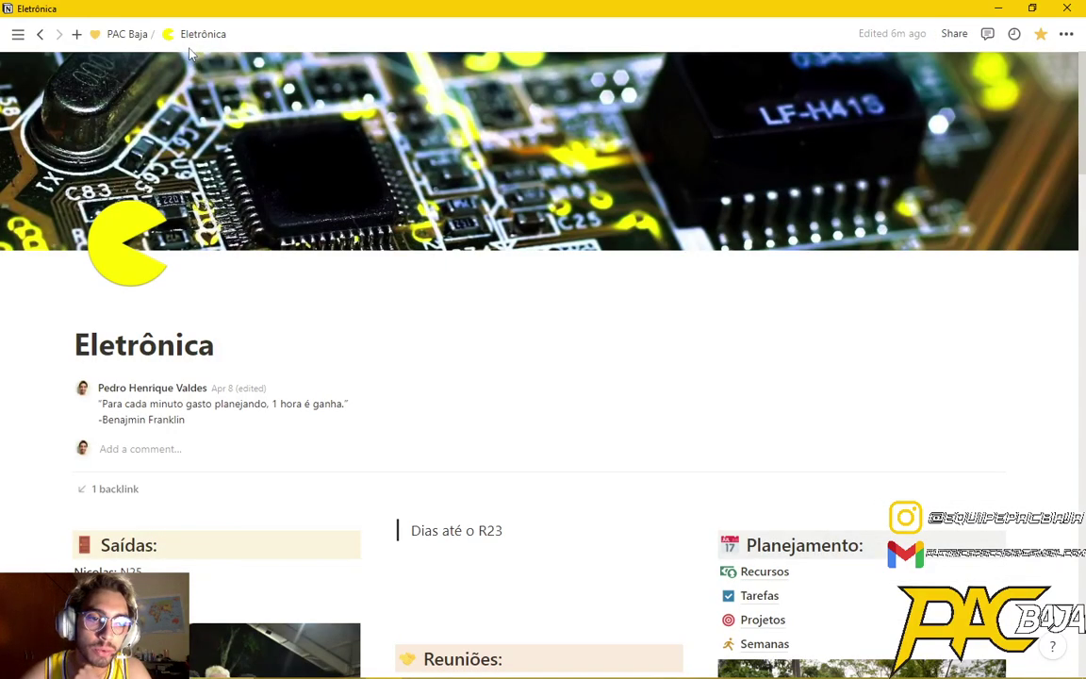
pyautogui.scroll(-5, 245, 494)
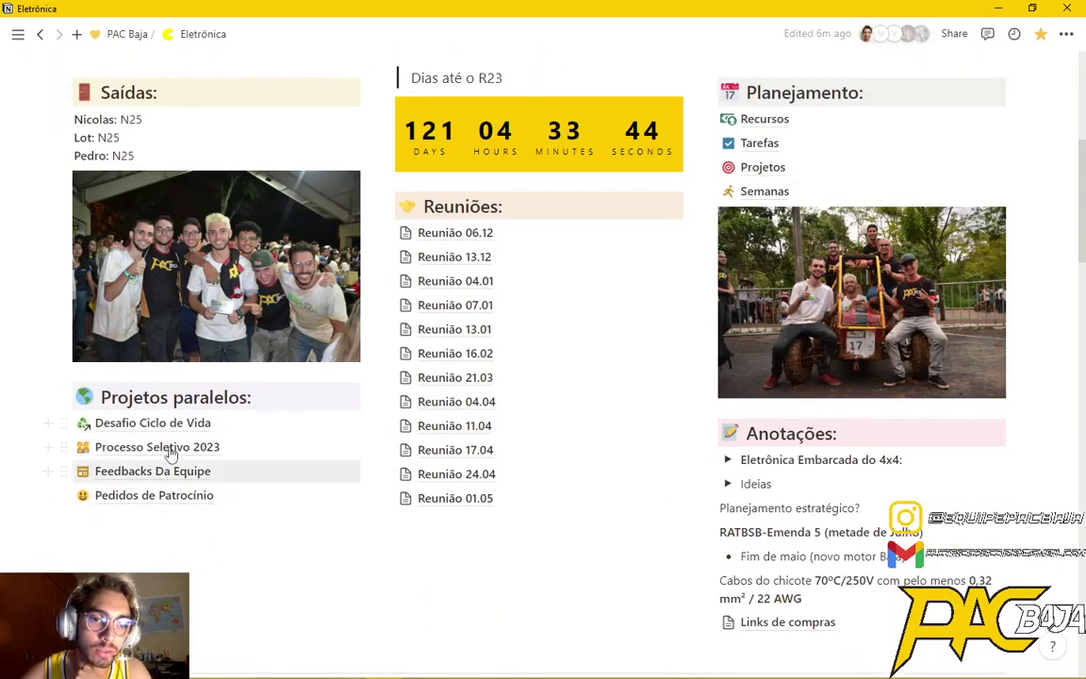
pyautogui.click(186, 469)
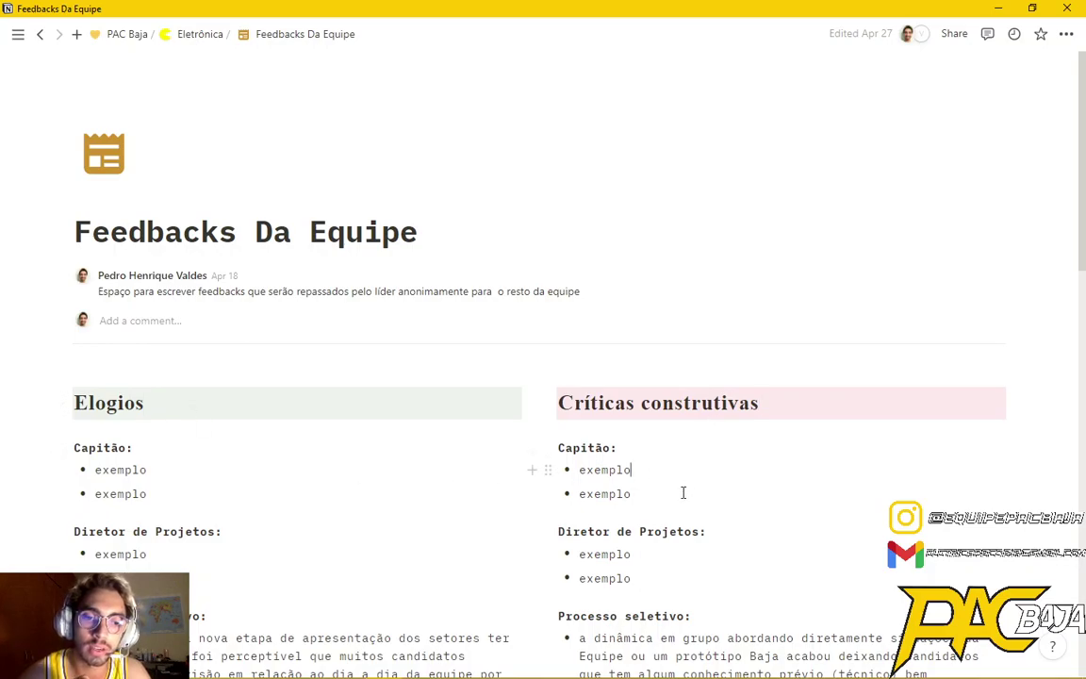
pyautogui.scroll(-12, 683, 490)
pyautogui.scroll(2, 605, 302)
pyautogui.scroll(15, 605, 301)
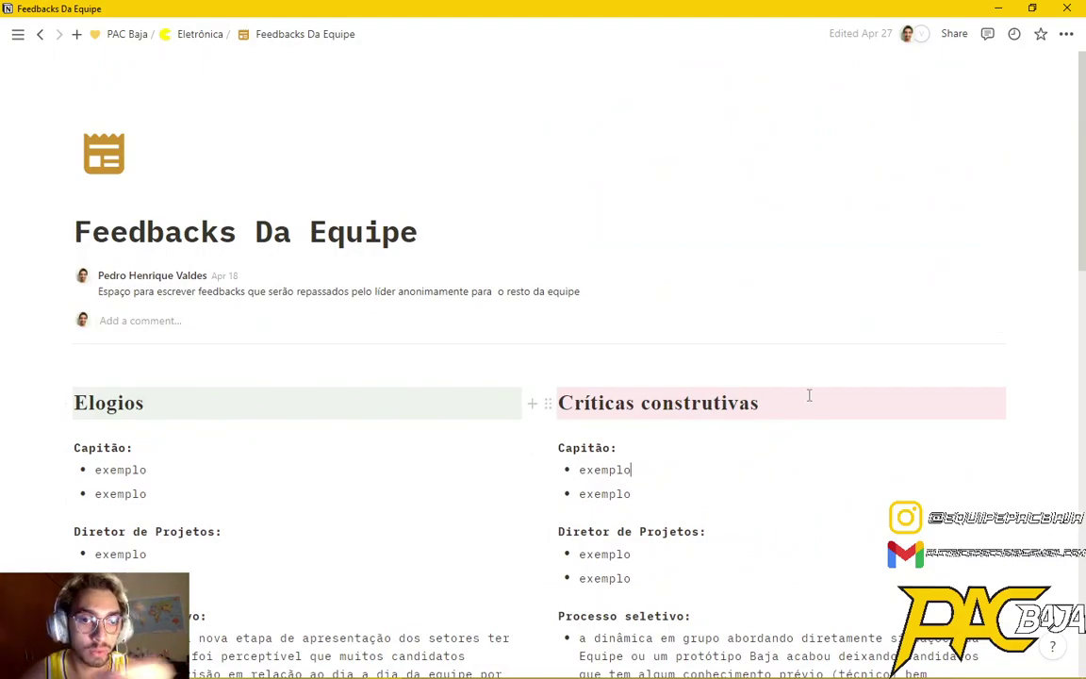
# Highlight the Elogios and Críticas construtivas headings in turn to point out the two feedback columns, then clear the selection.
pyautogui.moveTo(807, 408); pyautogui.dragTo(589, 416)
pyautogui.moveTo(319, 426); pyautogui.dragTo(59, 412)
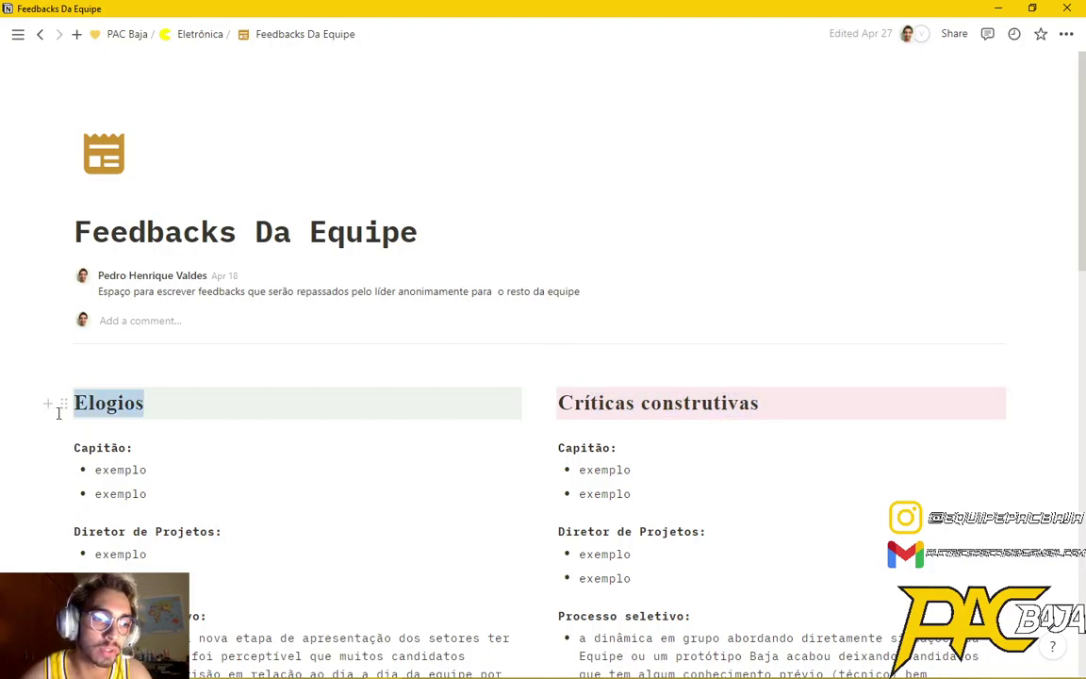
pyautogui.moveTo(770, 404); pyautogui.dragTo(507, 402)
pyautogui.moveTo(144, 404); pyautogui.dragTo(117, 426)
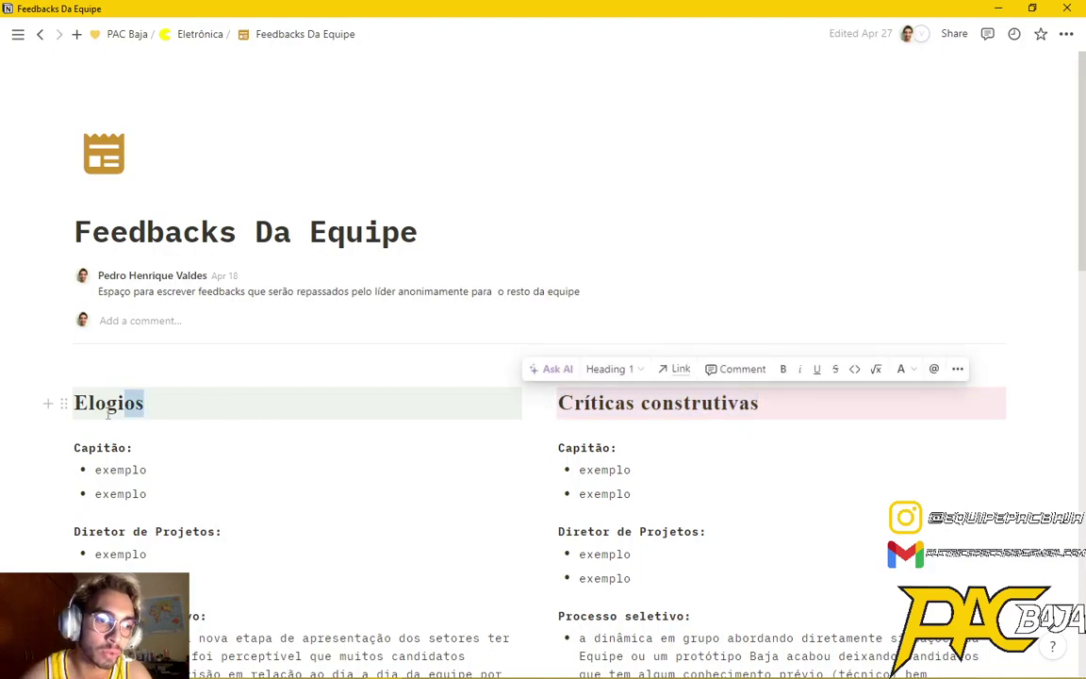
pyautogui.click(783, 423)
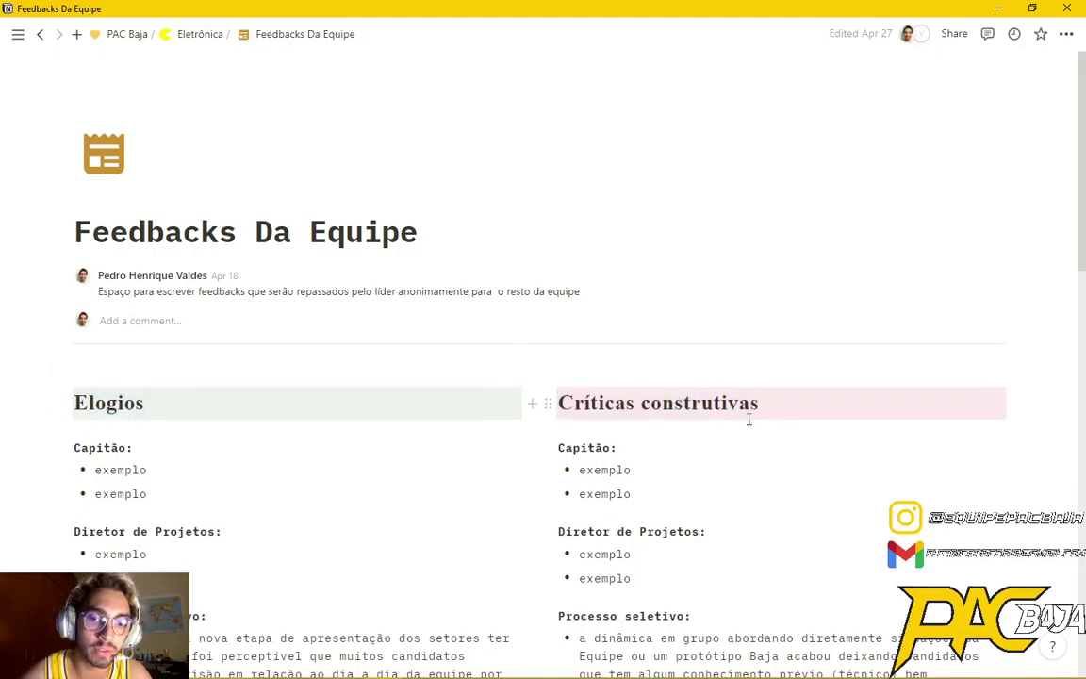
pyautogui.moveTo(765, 405); pyautogui.dragTo(558, 405)
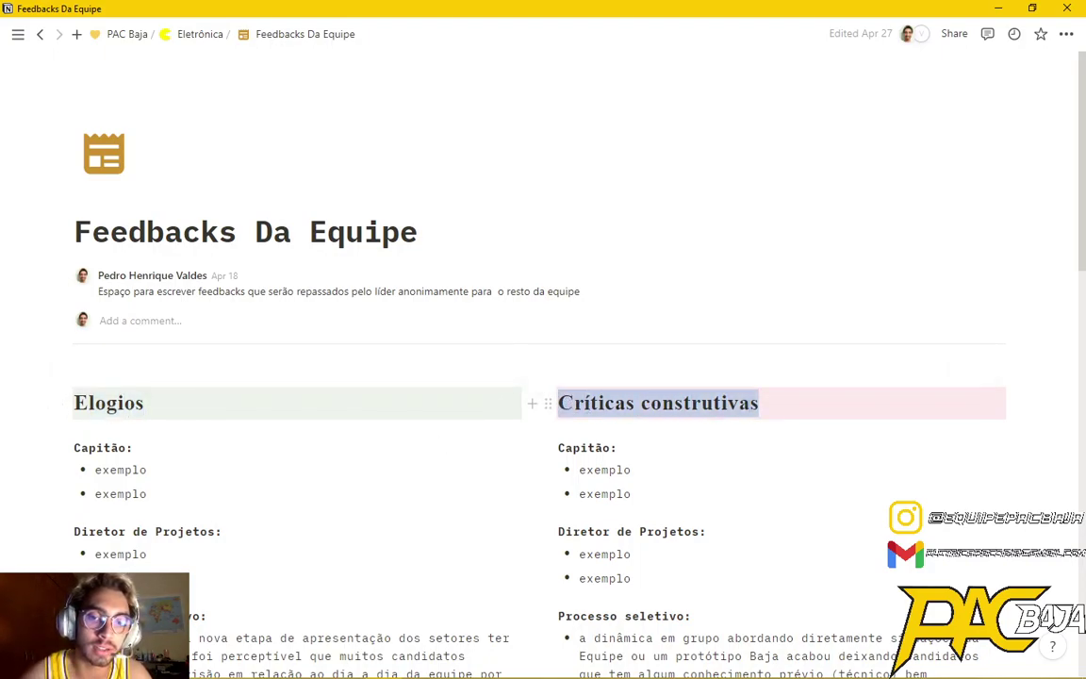
pyautogui.click(800, 405)
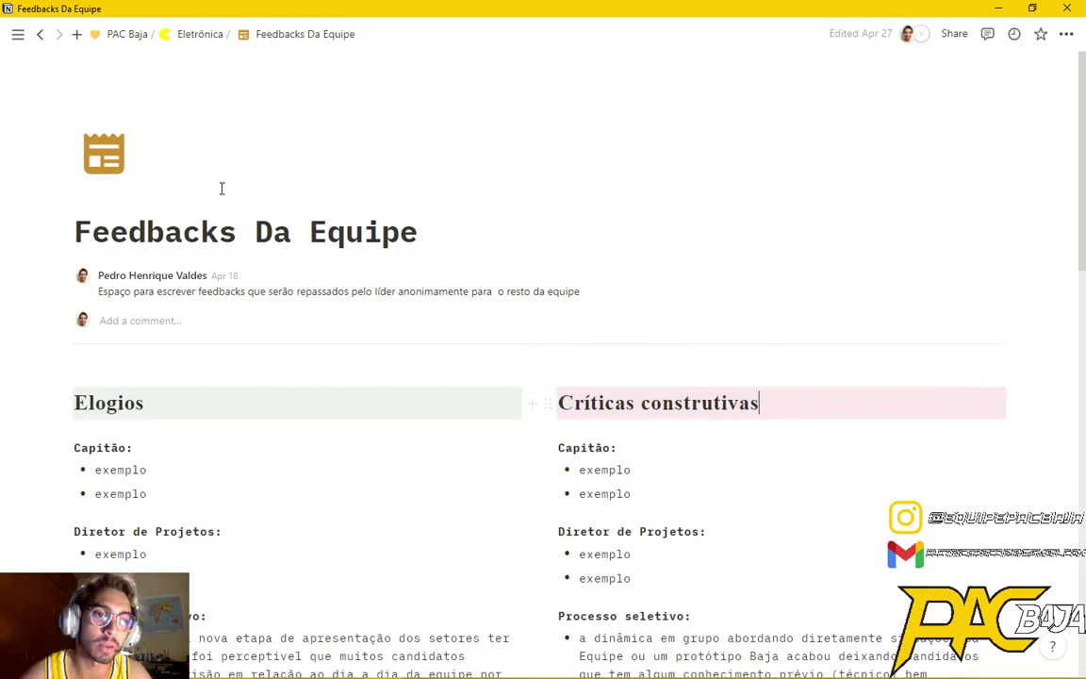
# Open Pedidos de Patrocínio under Projetos paralelos on the Eletrônica page, and return to the Eletrônica page.
pyautogui.click(202, 36)
pyautogui.scroll(-5, 217, 419)
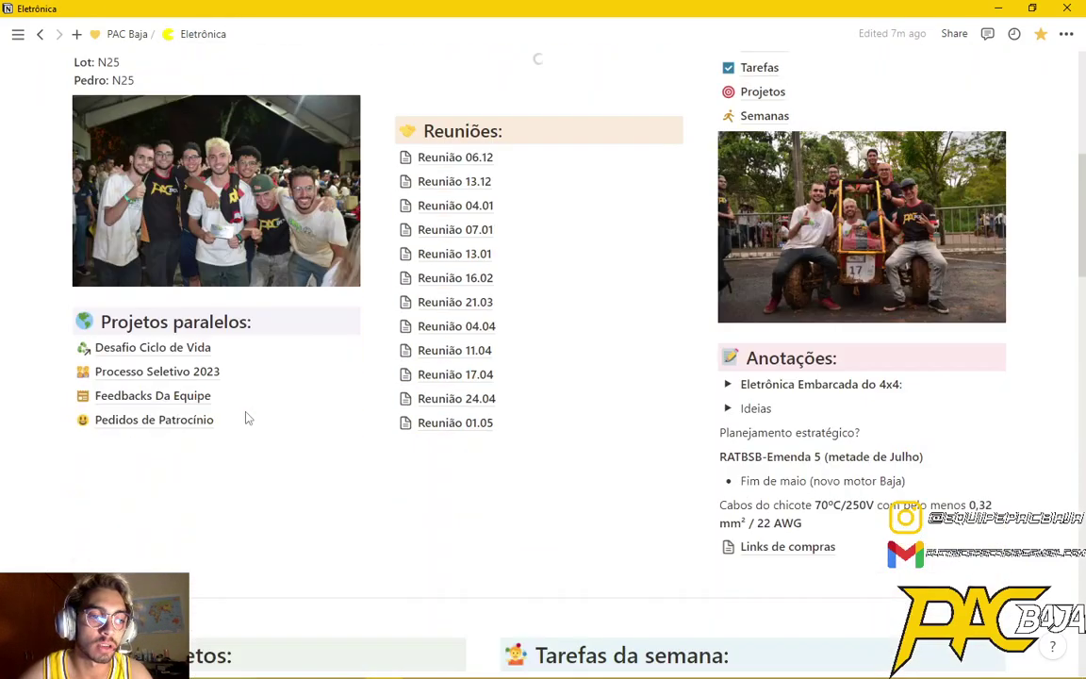
pyautogui.click(184, 424)
pyautogui.click(196, 35)
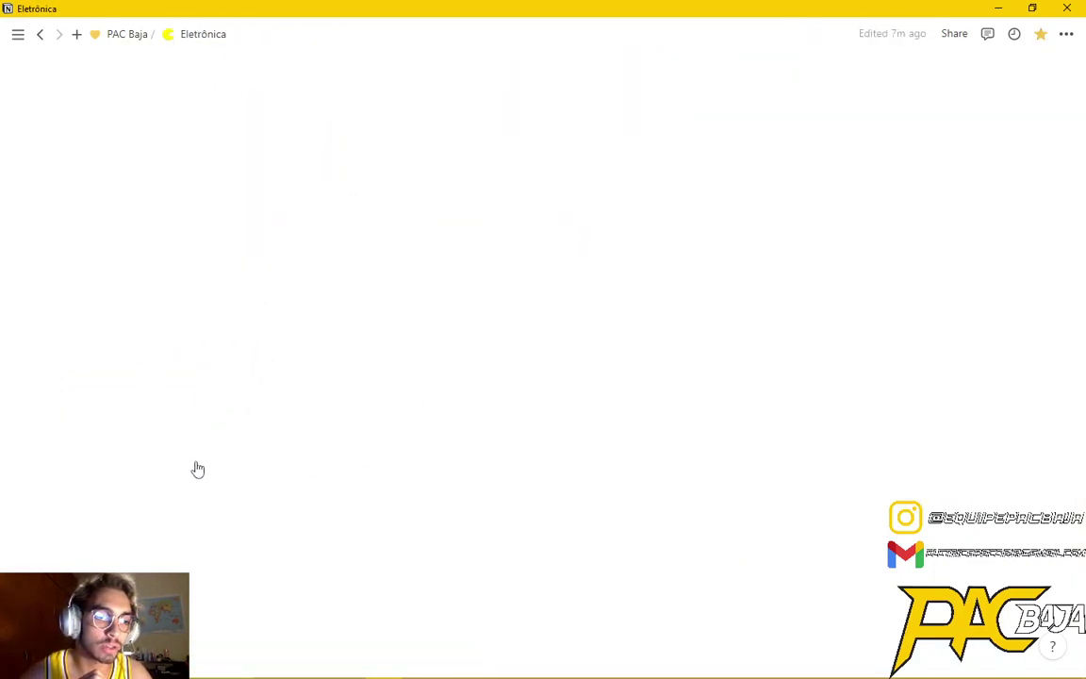
# Look over the Eletrônica page's Reuniões, Planejamento and Anotações sections, the projects board and the Tarefas da semana table.
pyautogui.scroll(-5, 565, 311)
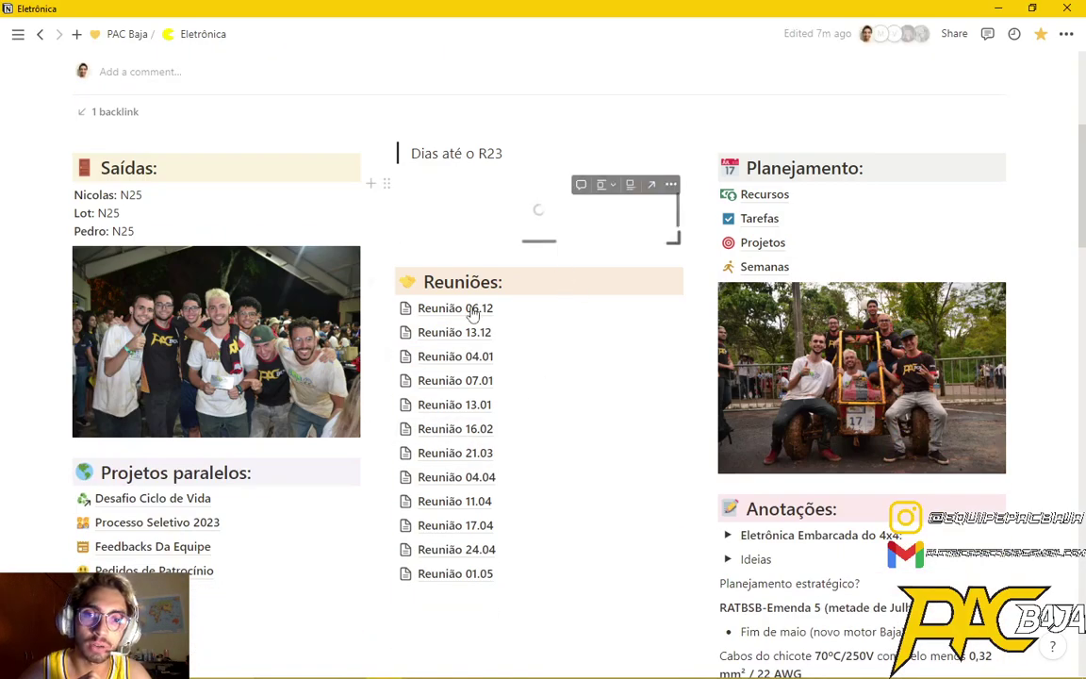
pyautogui.scroll(-5, 534, 328)
pyautogui.scroll(-6, 533, 328)
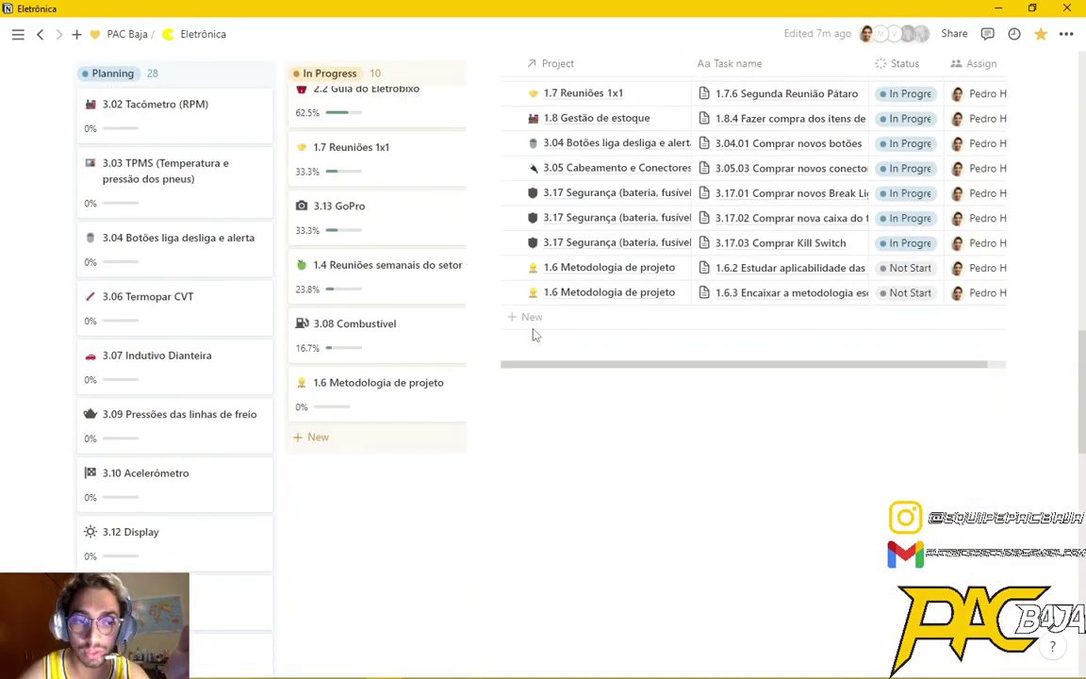
pyautogui.scroll(4, 533, 331)
pyautogui.scroll(2, 597, 417)
pyautogui.scroll(3, 710, 453)
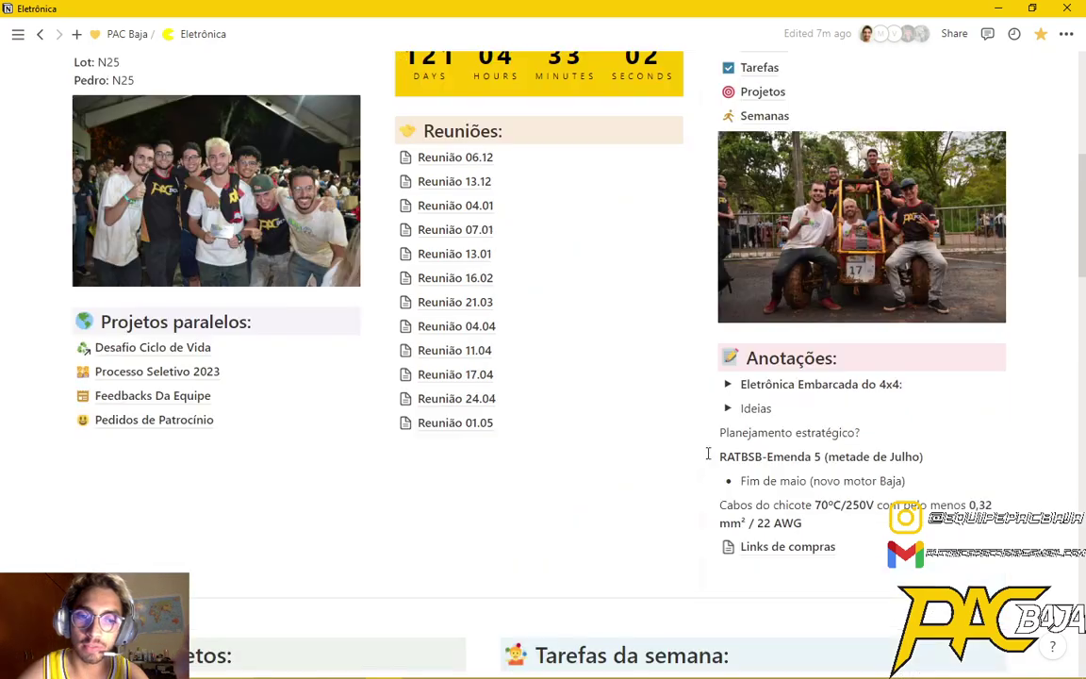
pyautogui.scroll(-5, 697, 459)
pyautogui.scroll(-2, 823, 283)
pyautogui.scroll(7, 716, 415)
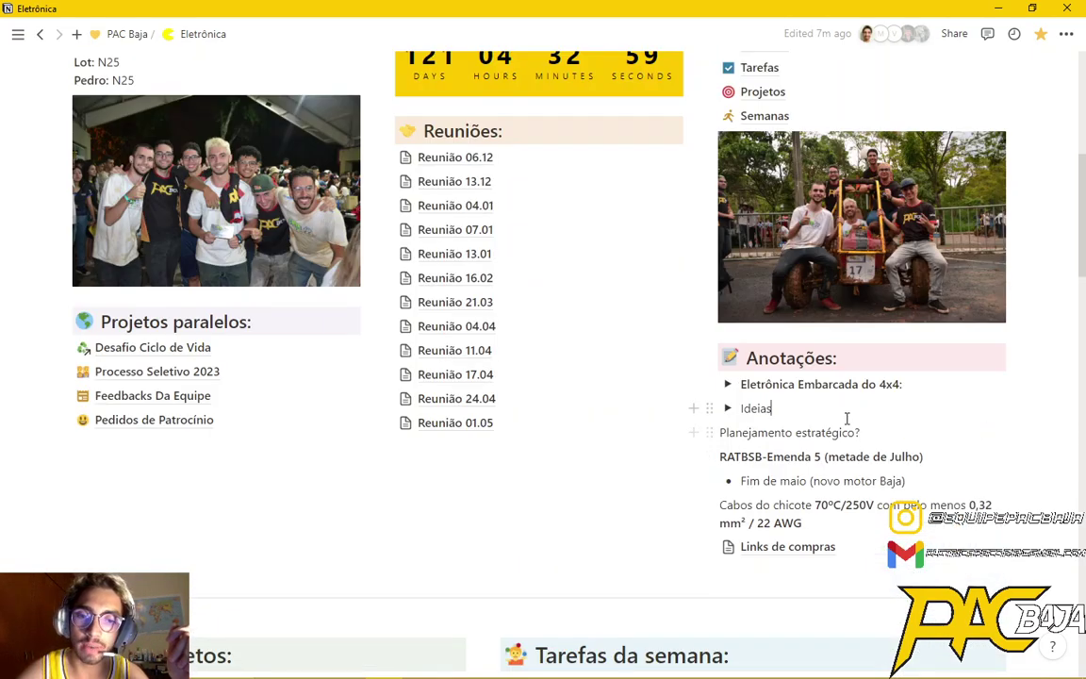
pyautogui.scroll(3, 917, 396)
# Open the Tarefas database under Planejamento, look through the tasks by project, and switch to the Tarefas por semana view.
pyautogui.click(771, 296)
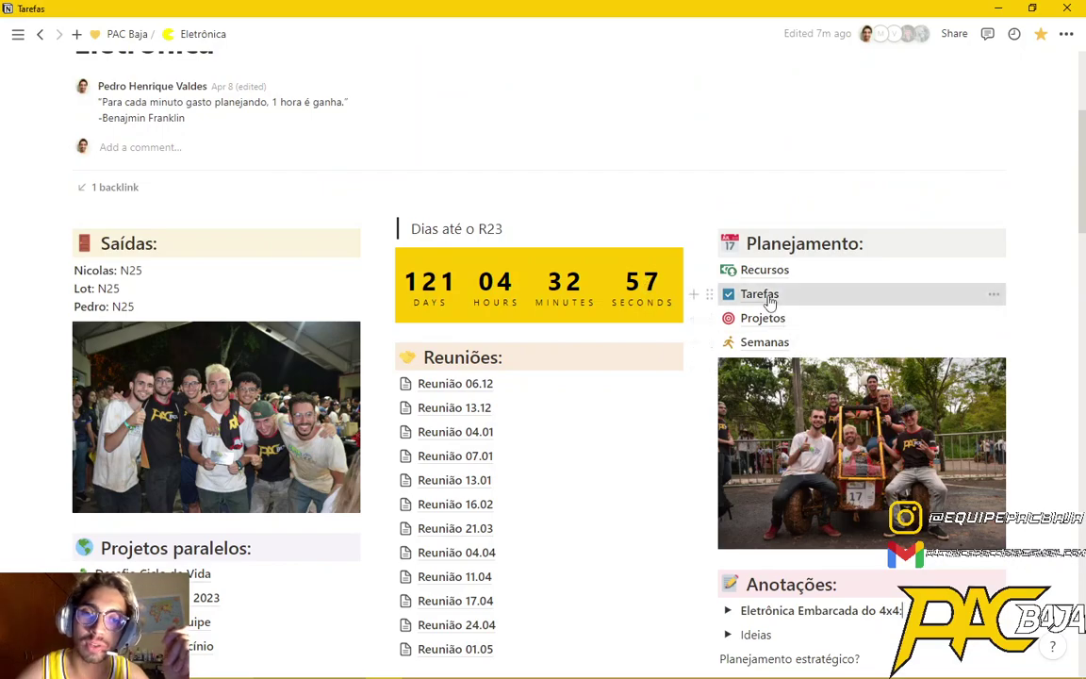
pyautogui.scroll(-5, 495, 433)
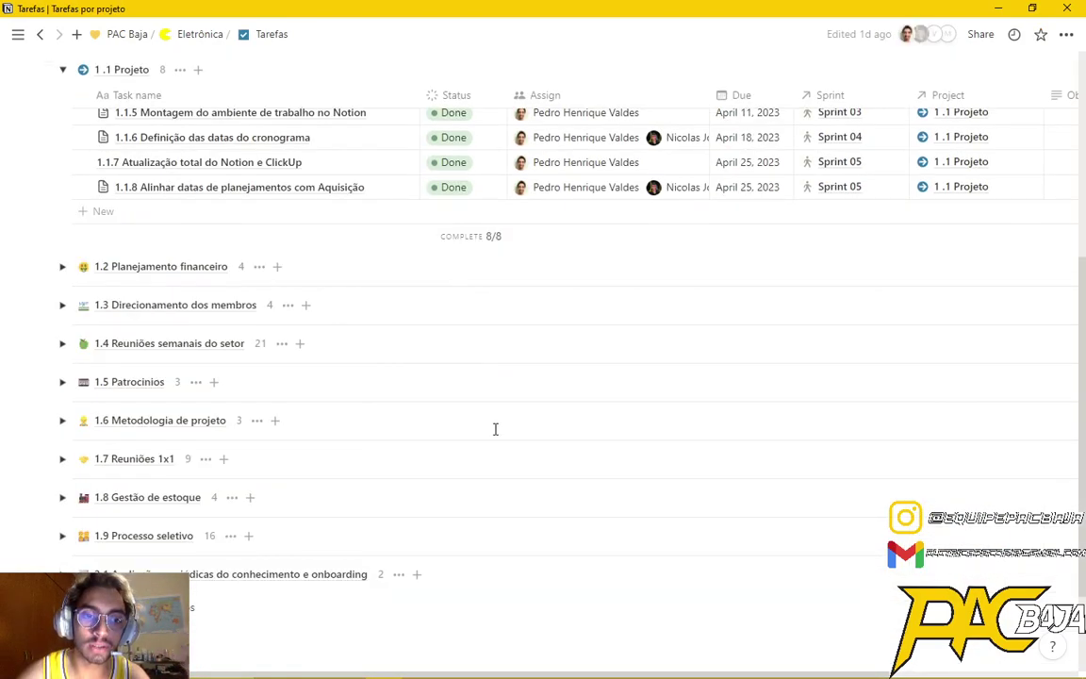
pyautogui.scroll(5, 173, 293)
pyautogui.click(118, 274)
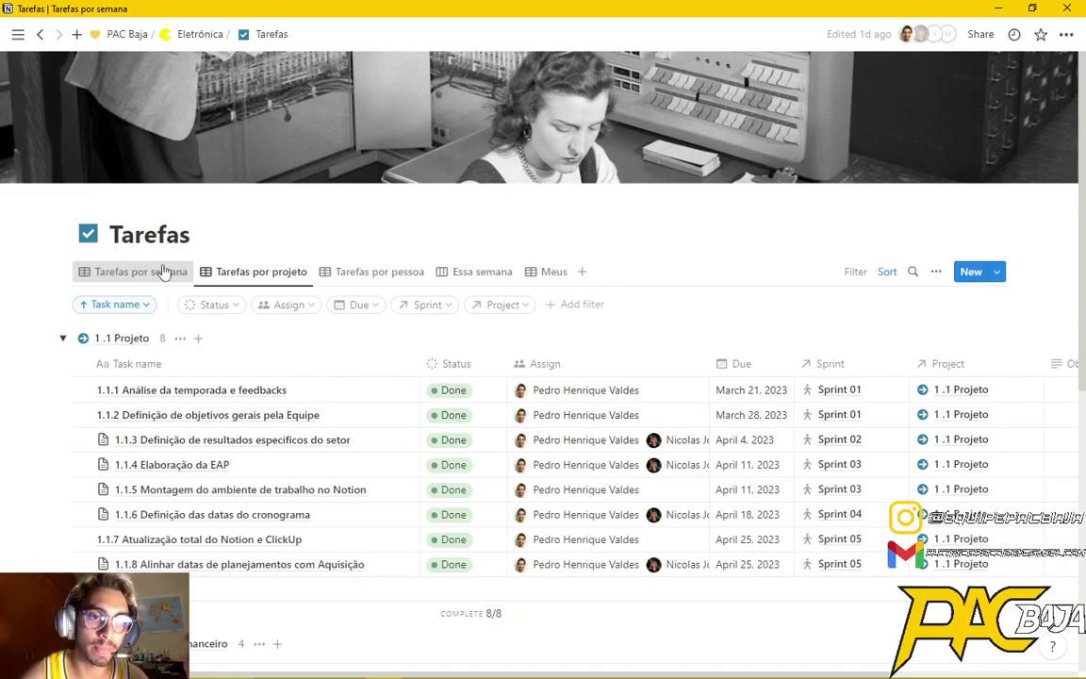
pyautogui.scroll(-10, 327, 352)
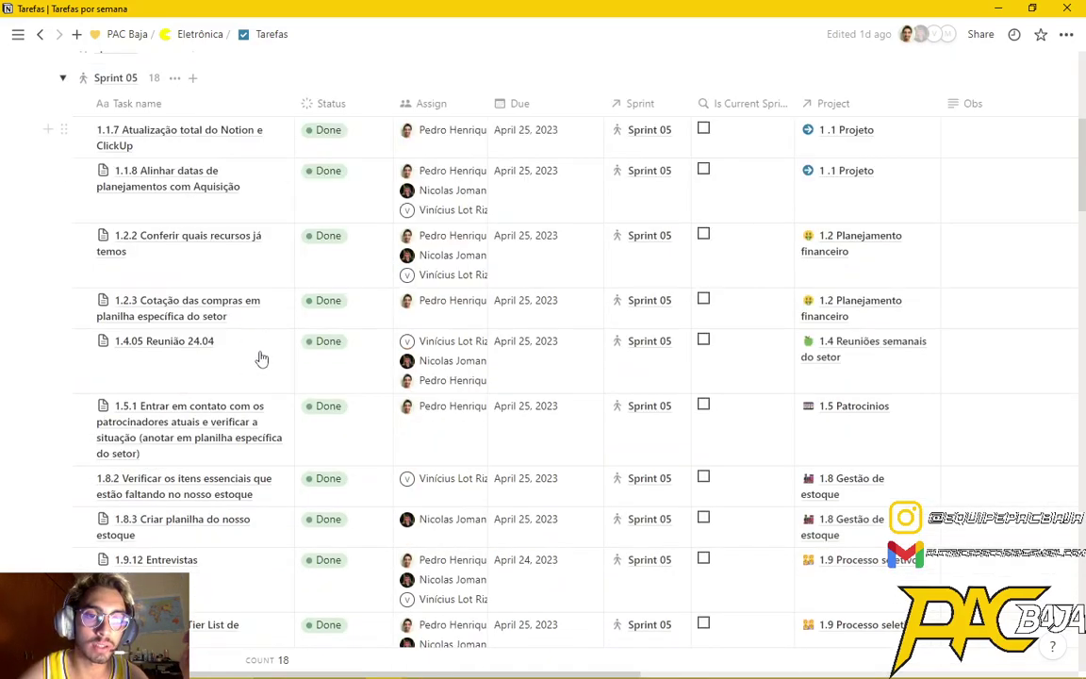
# Set the status of the 2.2.09 STM32 task in the Sprint 05 group to Not Started, and reopen its status options.
pyautogui.click(382, 475)
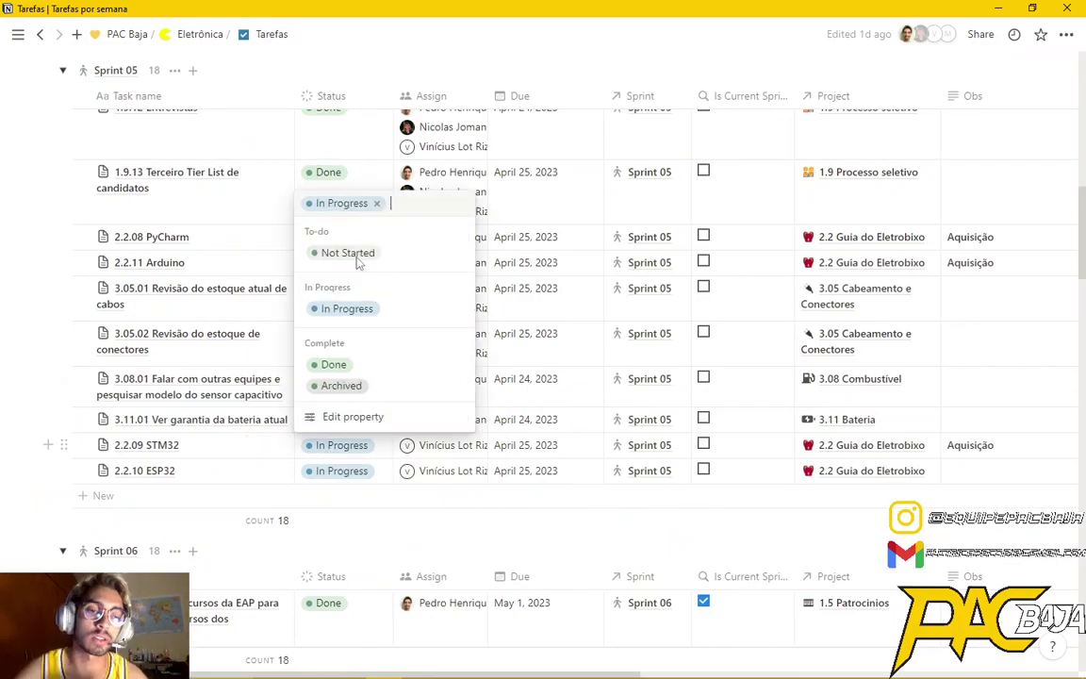
pyautogui.press('Escape')
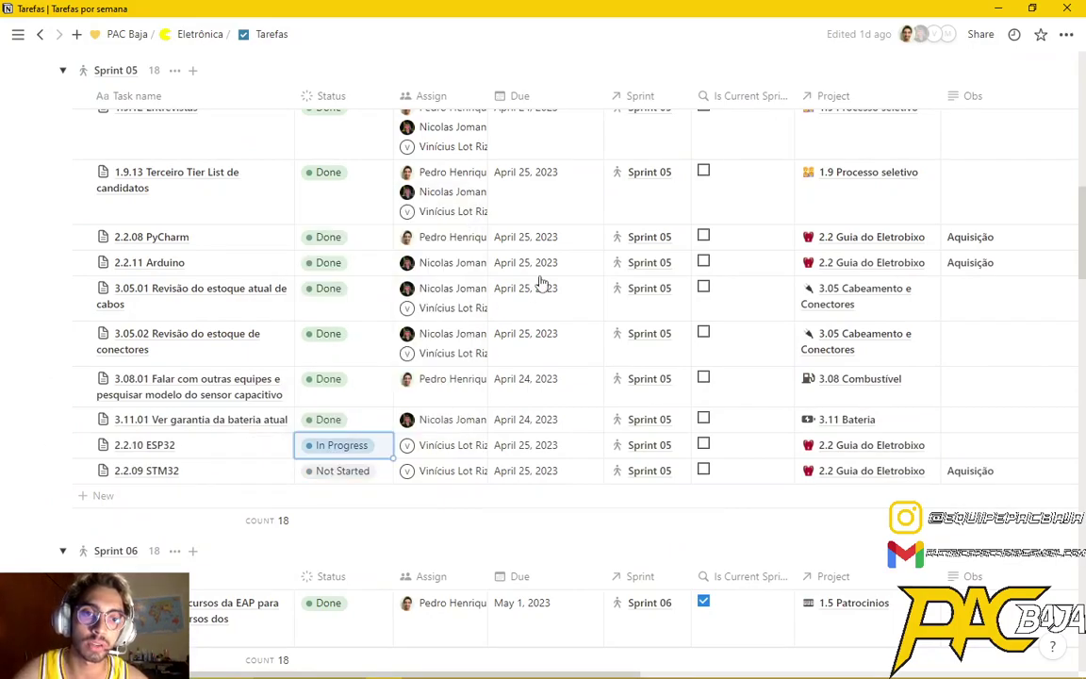
pyautogui.click(345, 476)
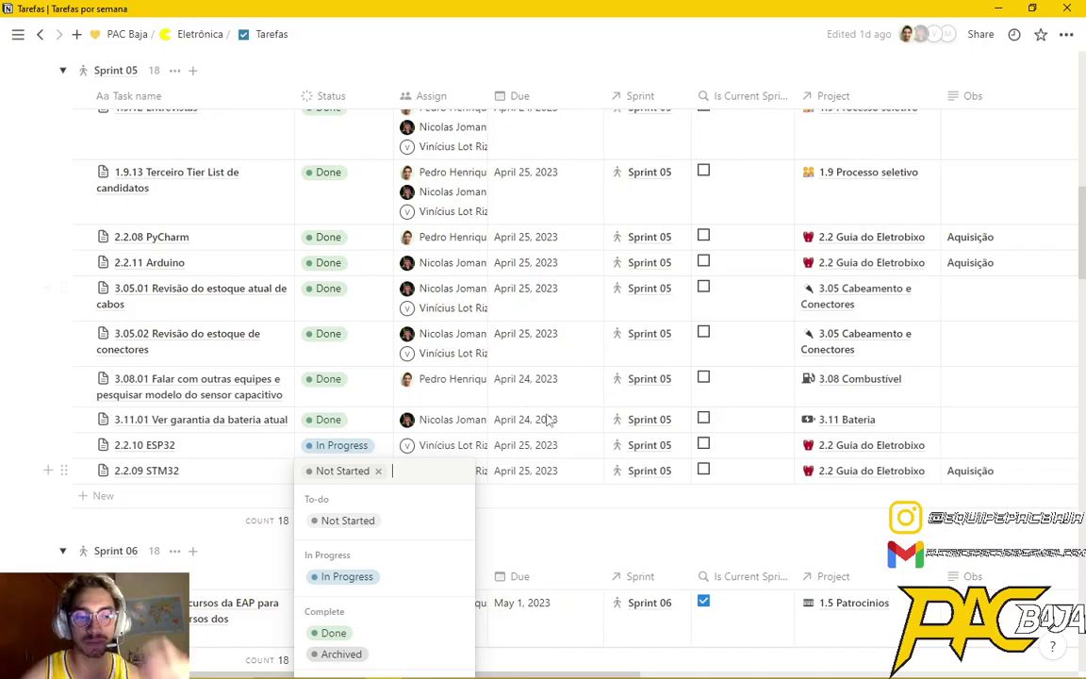
pyautogui.hotkey('alt', 'Tab')
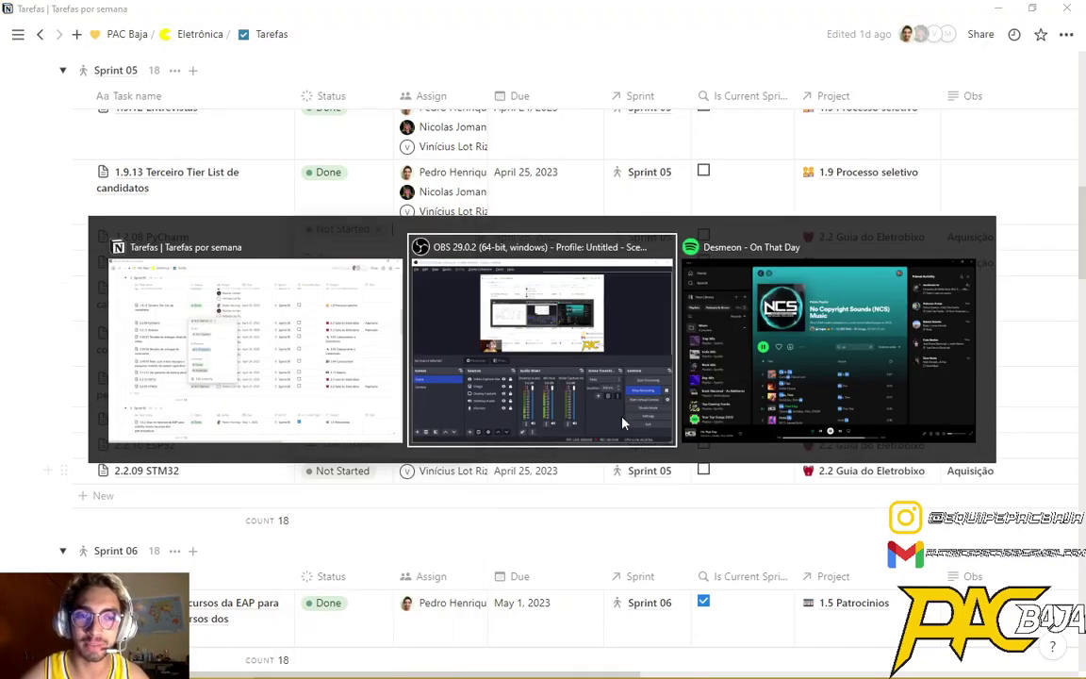